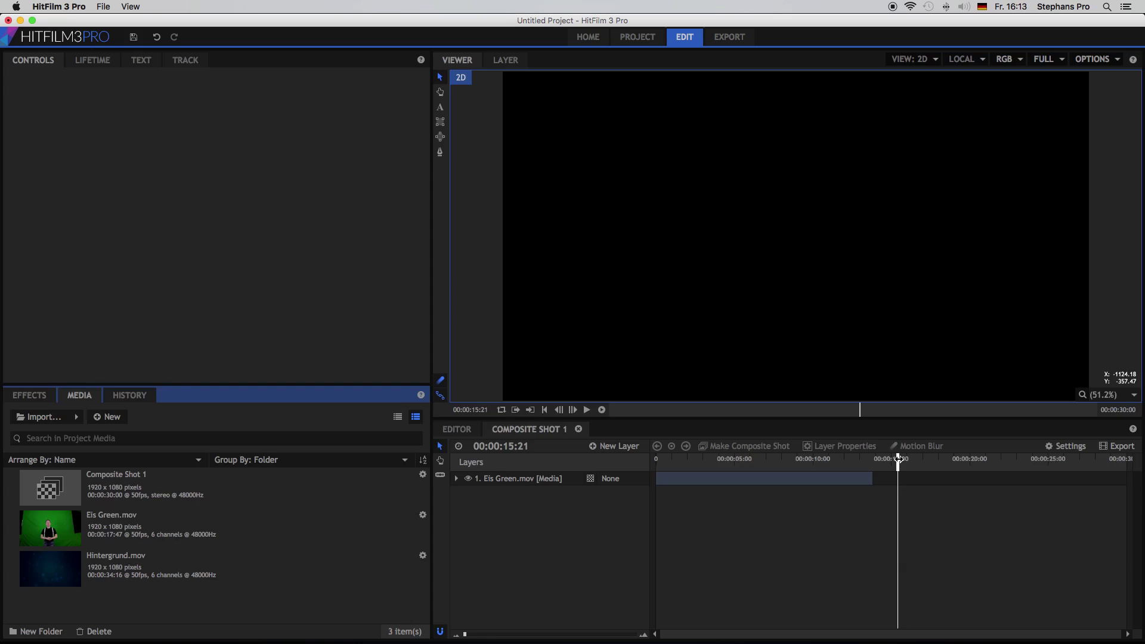
Scrub the playhead back to 13:41, a frame inside the green-screen clip.
drag(898, 460, 875, 463)
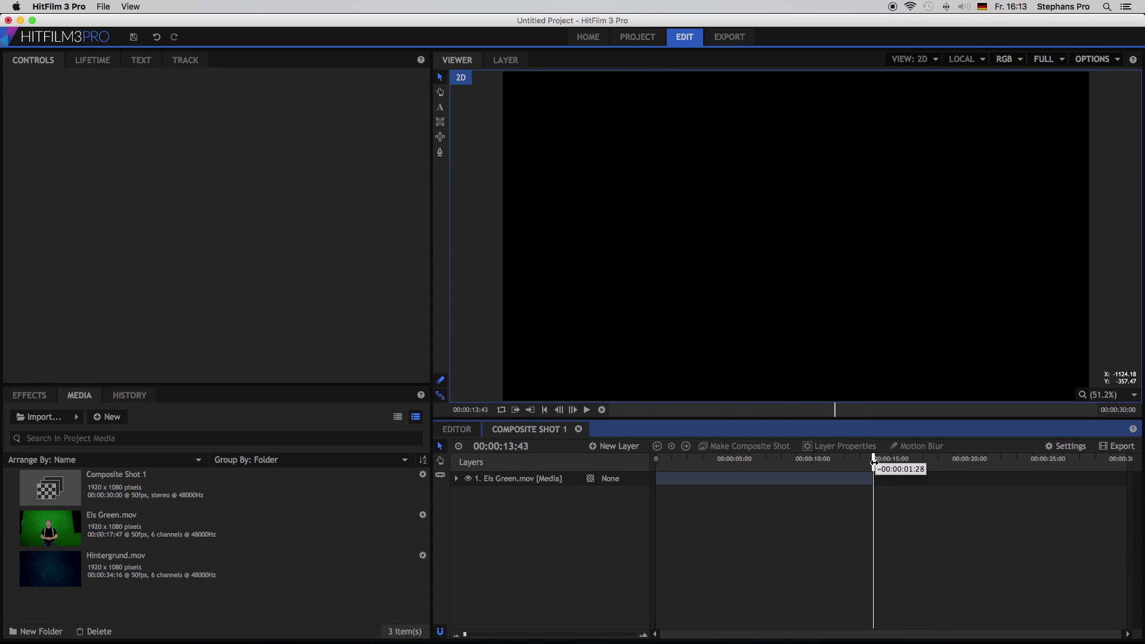
Export the clip's last frame as still 2.png and import that image into the project media.
click(561, 410)
click(561, 411)
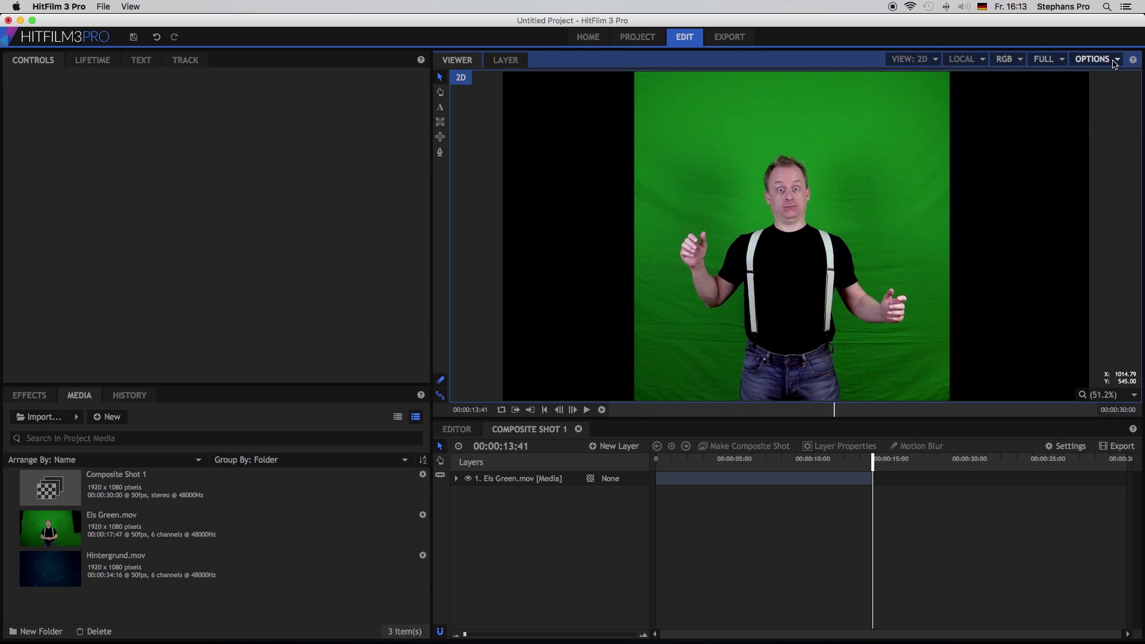
click(1112, 60)
click(1100, 117)
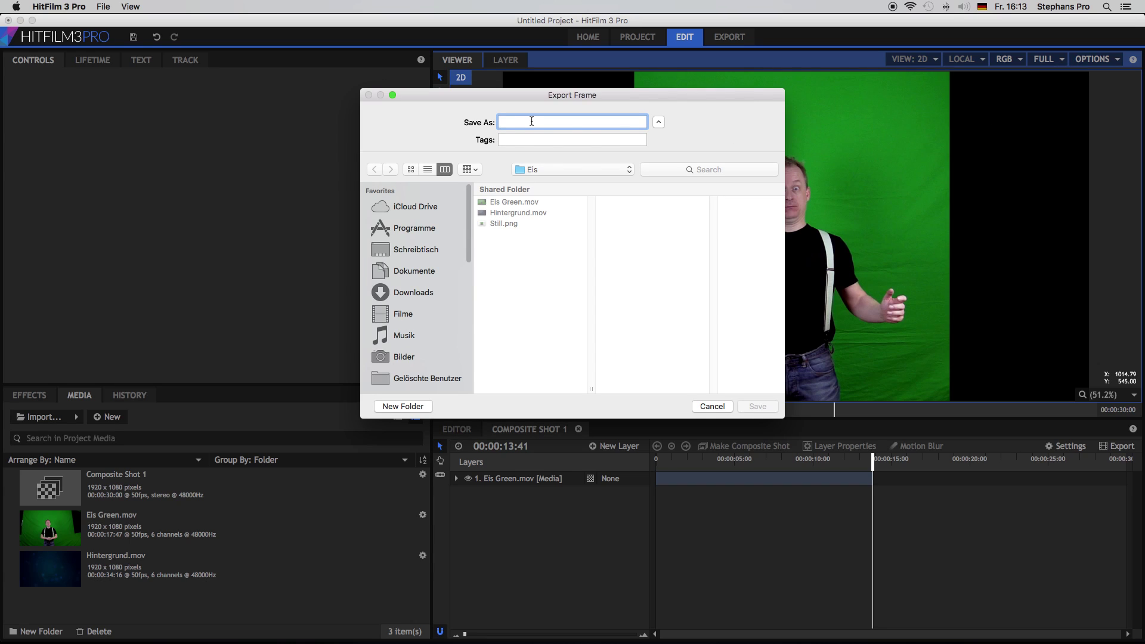
text(still 2)
key(Return)
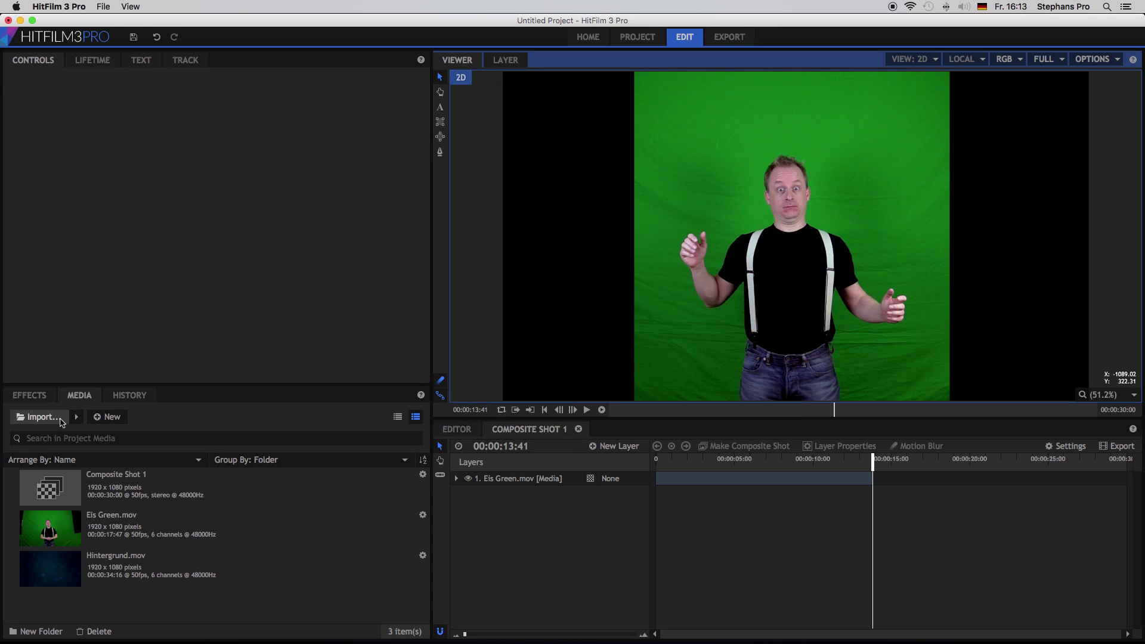
click(60, 419)
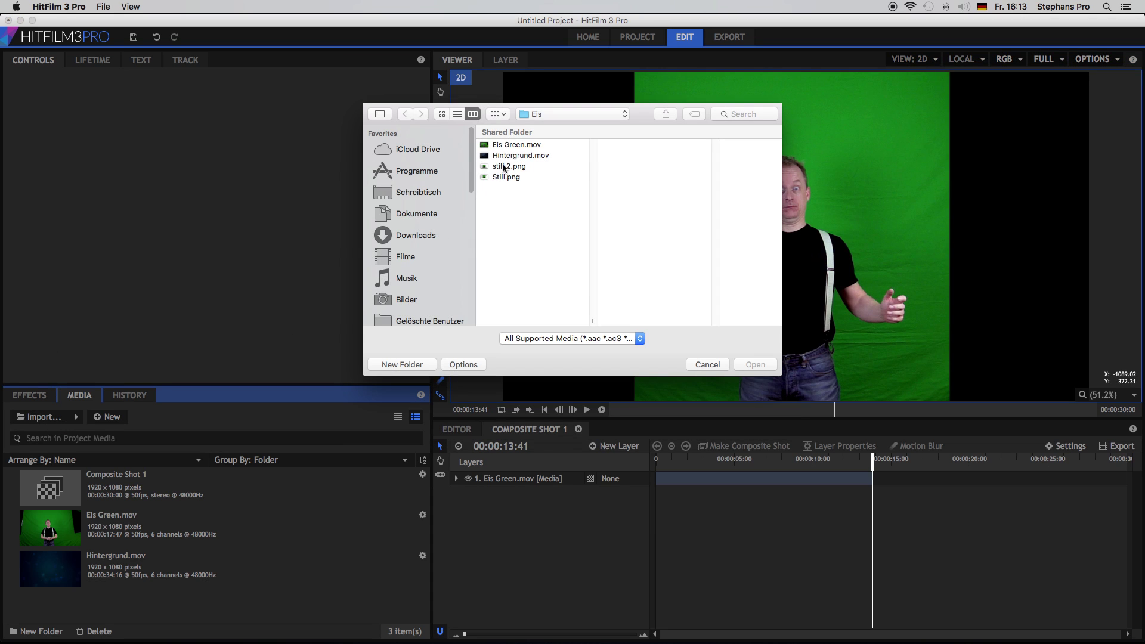
double_click(506, 167)
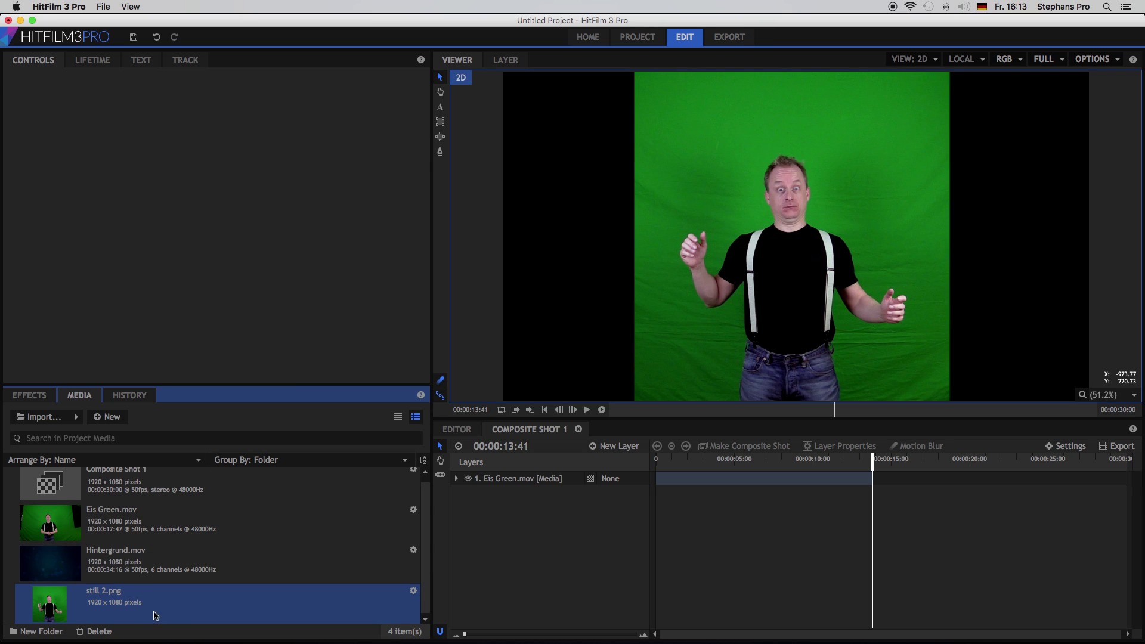
Place still 2.png at the clip's end and enable Color Difference Key and Spill Removal on Eis Green.mov.
drag(153, 614, 875, 468)
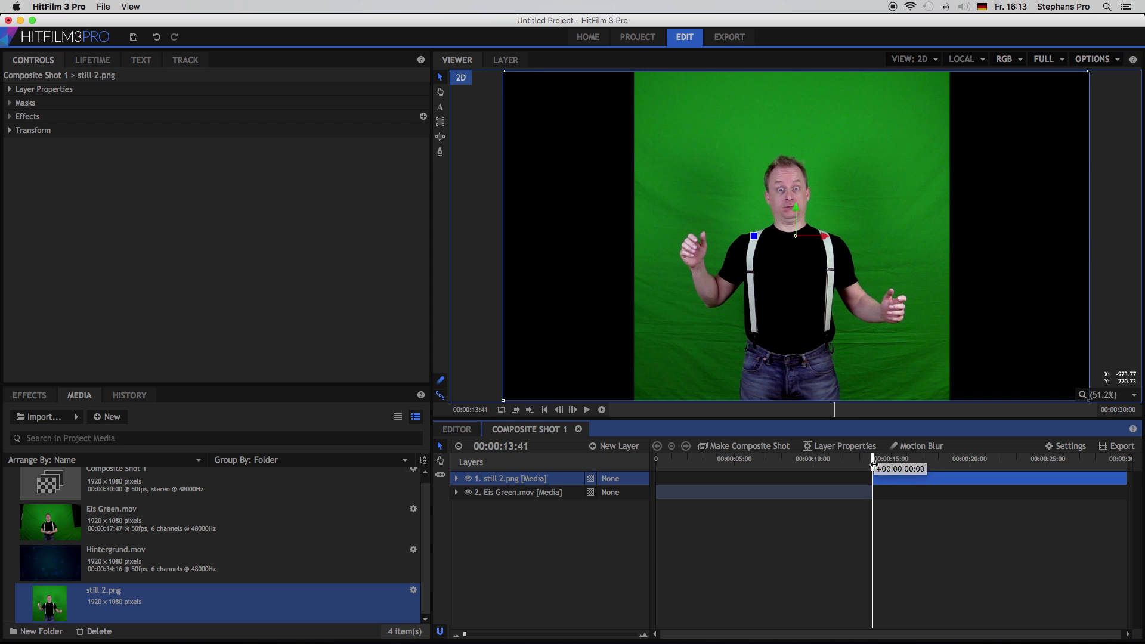
click(456, 492)
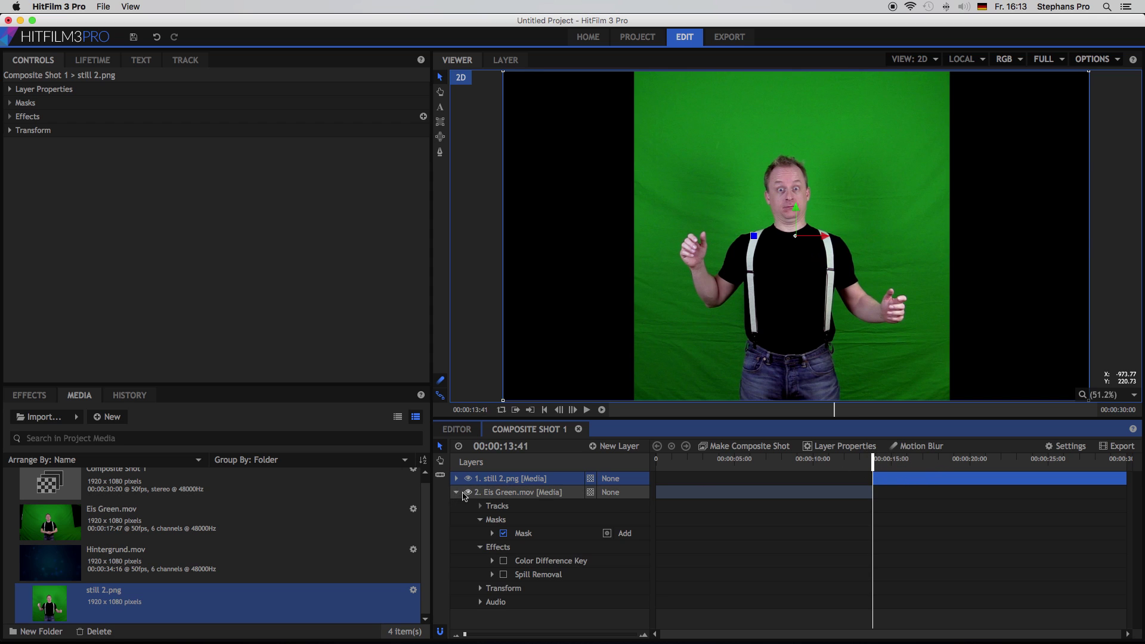
click(504, 561)
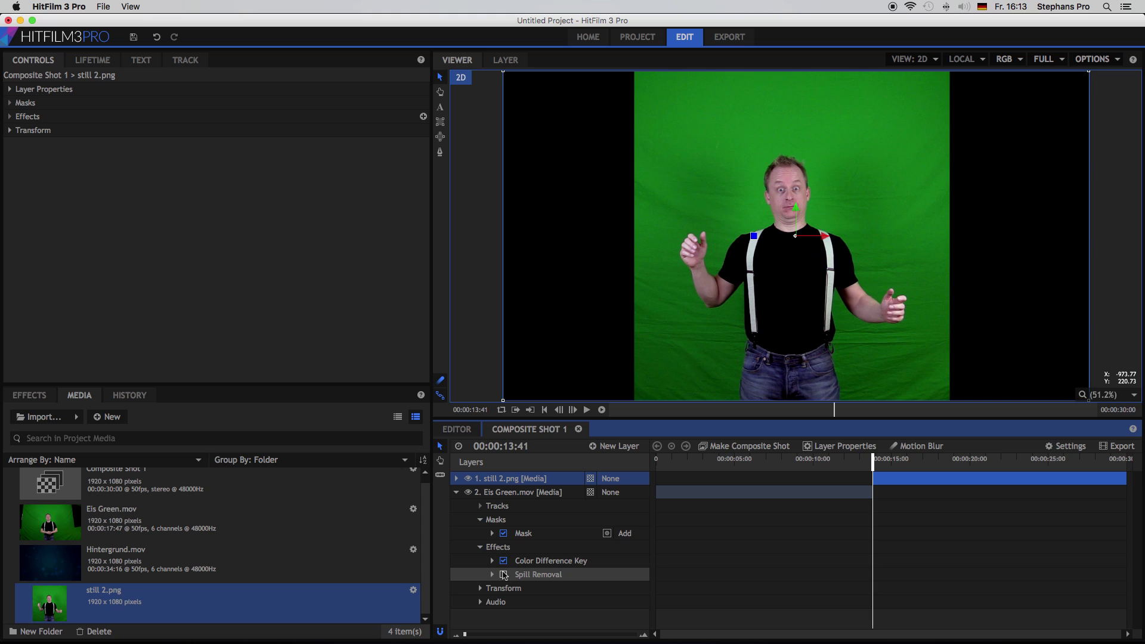
click(503, 574)
drag(871, 467, 866, 468)
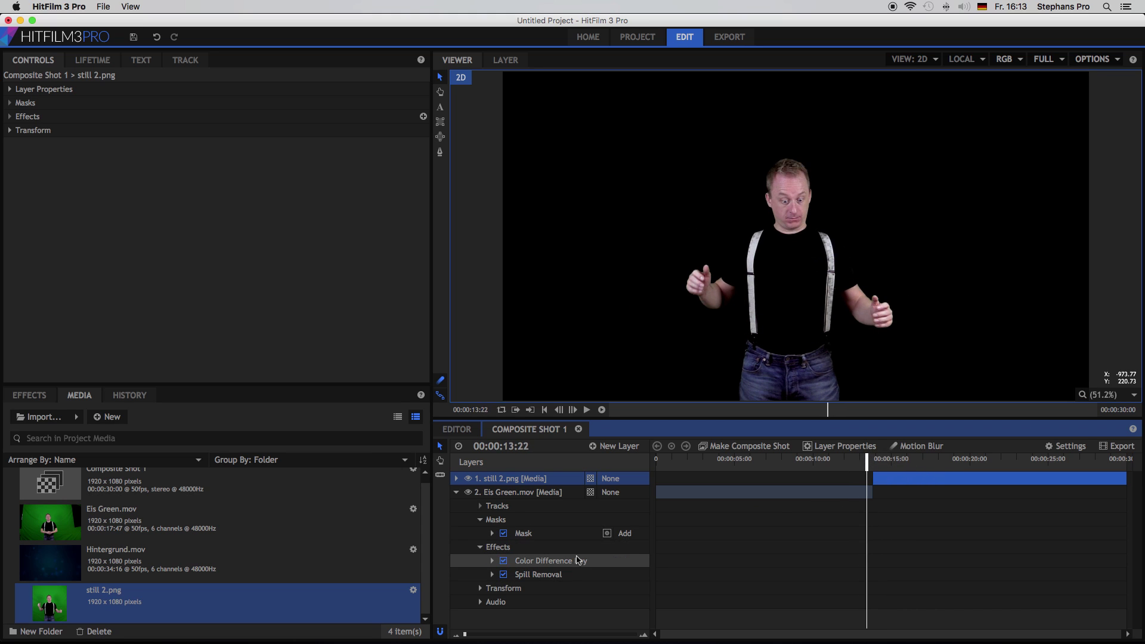
Copy both keying effects from Eis Green.mov onto the still 2.png layer.
click(578, 560)
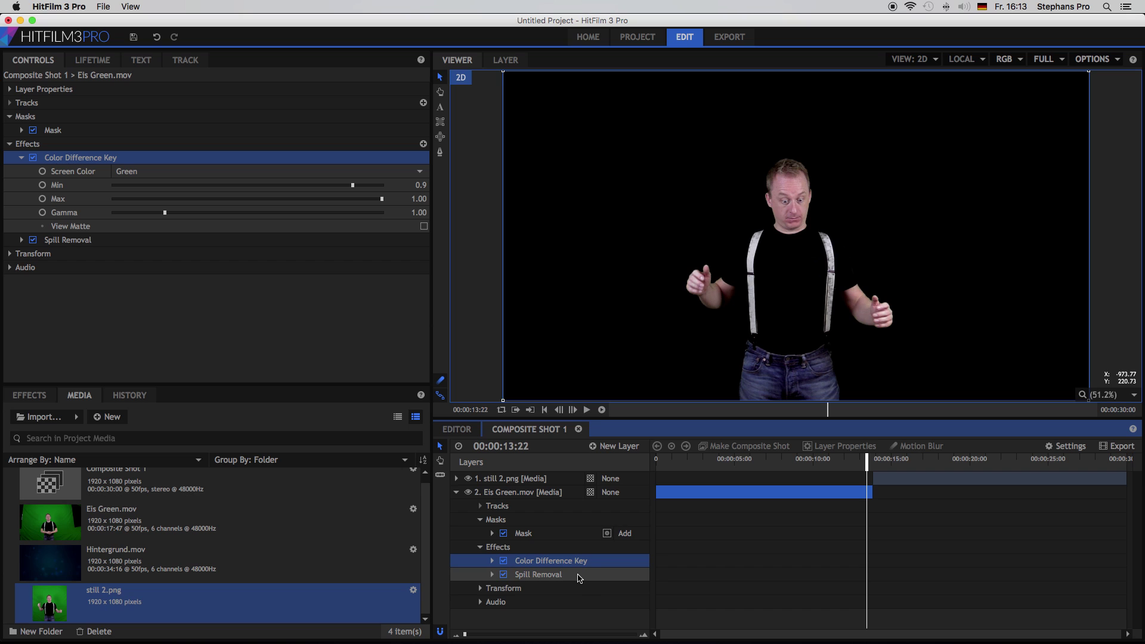
shift+click(578, 575)
right_click(578, 576)
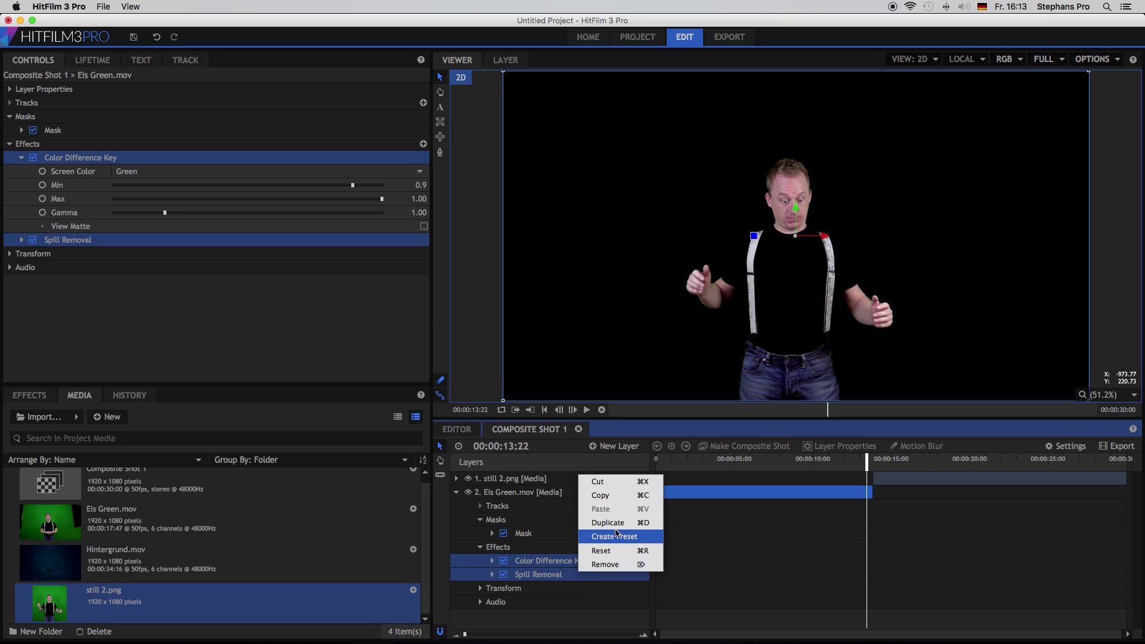
click(600, 495)
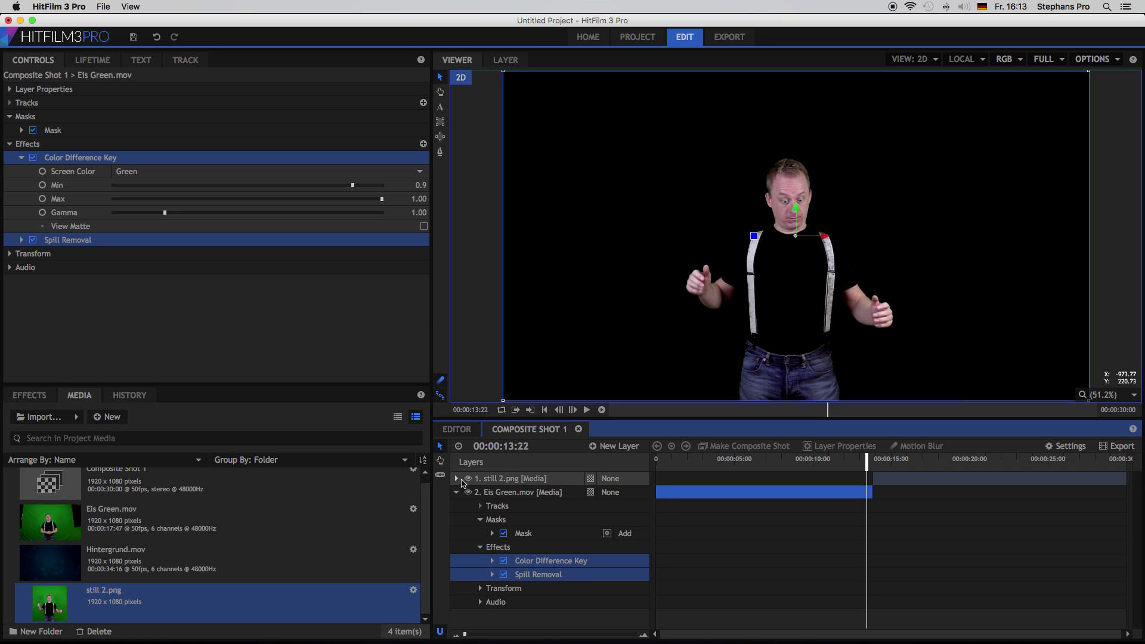
right_click(485, 480)
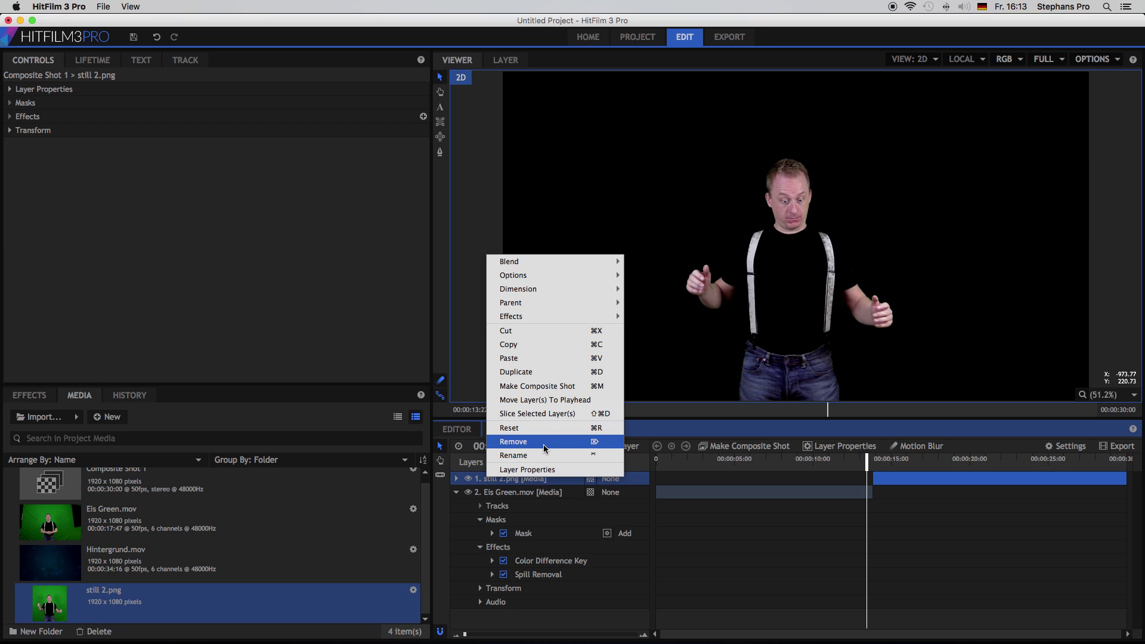
click(547, 358)
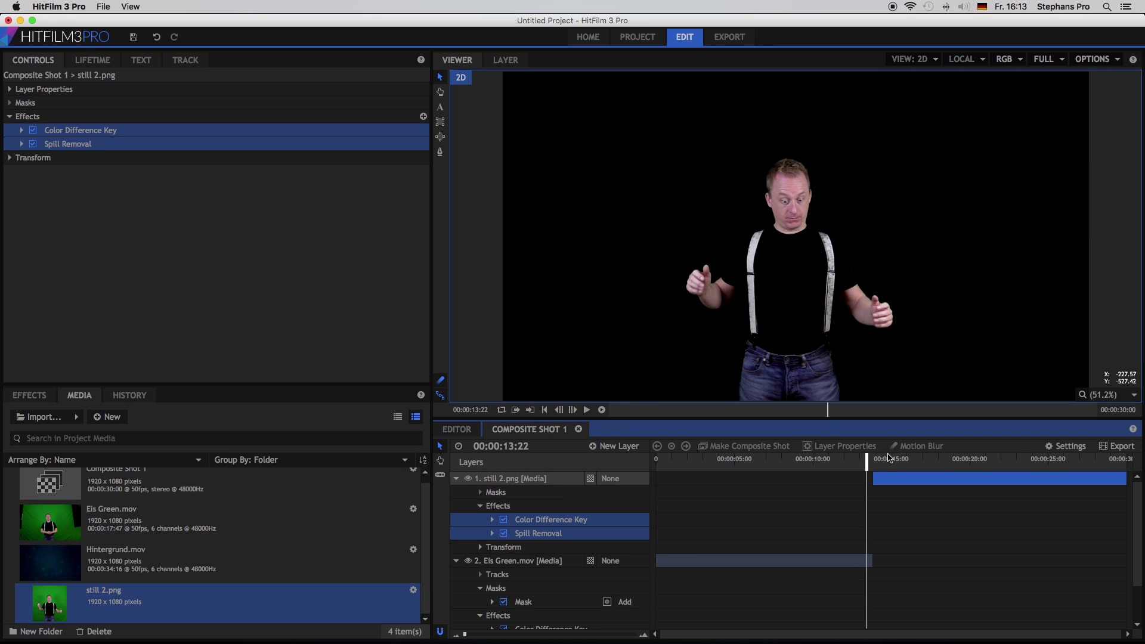
mouse_move(865, 464)
mouse_down()
mouse_move(914, 465)
mouse_move(871, 466)
mouse_up()
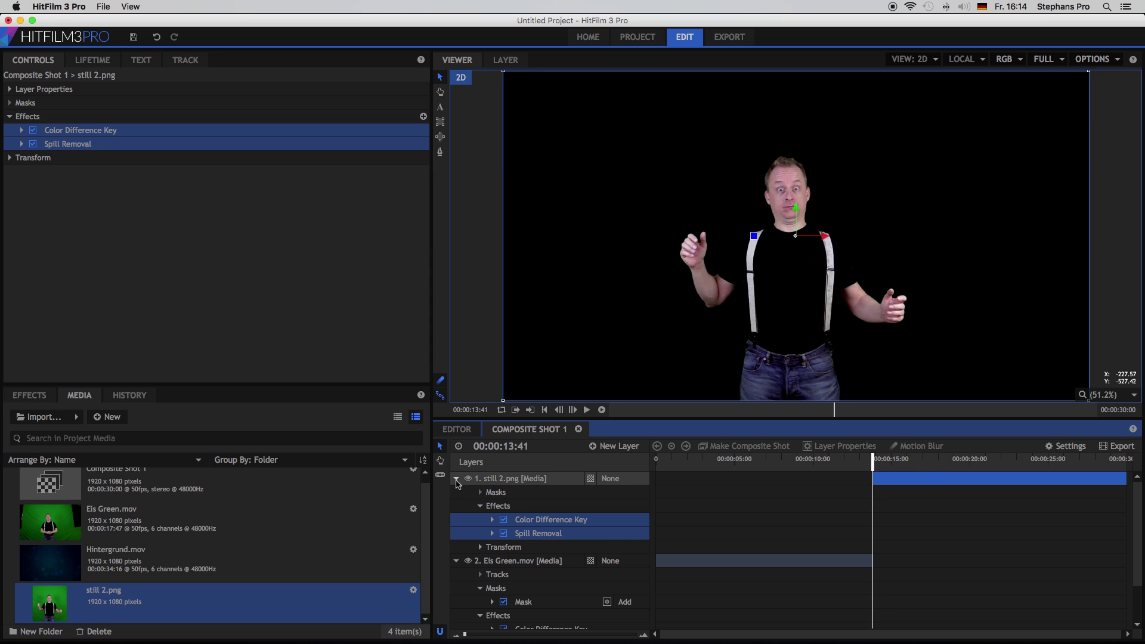
click(456, 479)
click(456, 492)
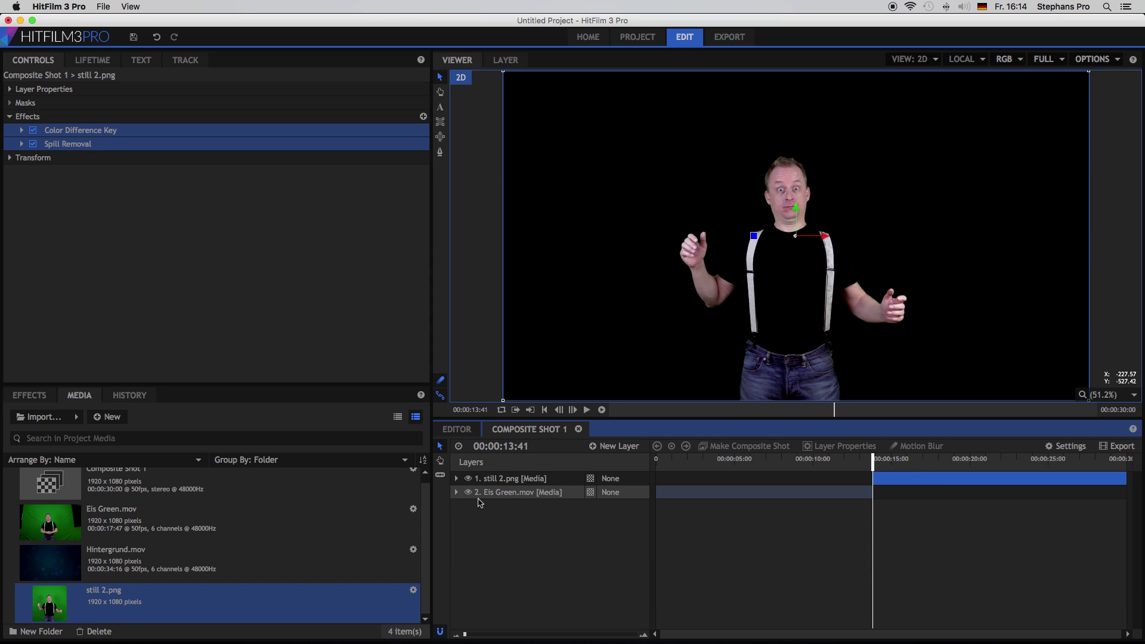
Add Hintergrund.mov as the bottom background layer and preview the keyed actor over it.
drag(76, 565, 543, 524)
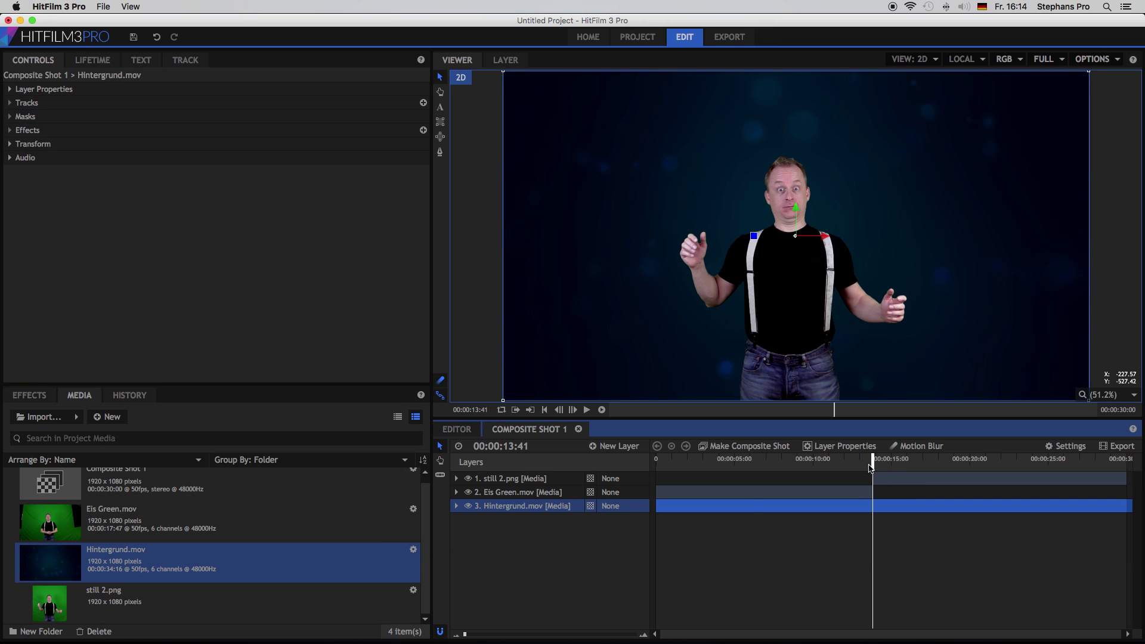
mouse_move(872, 461)
mouse_down()
mouse_move(984, 470)
mouse_move(785, 468)
mouse_move(893, 465)
mouse_up()
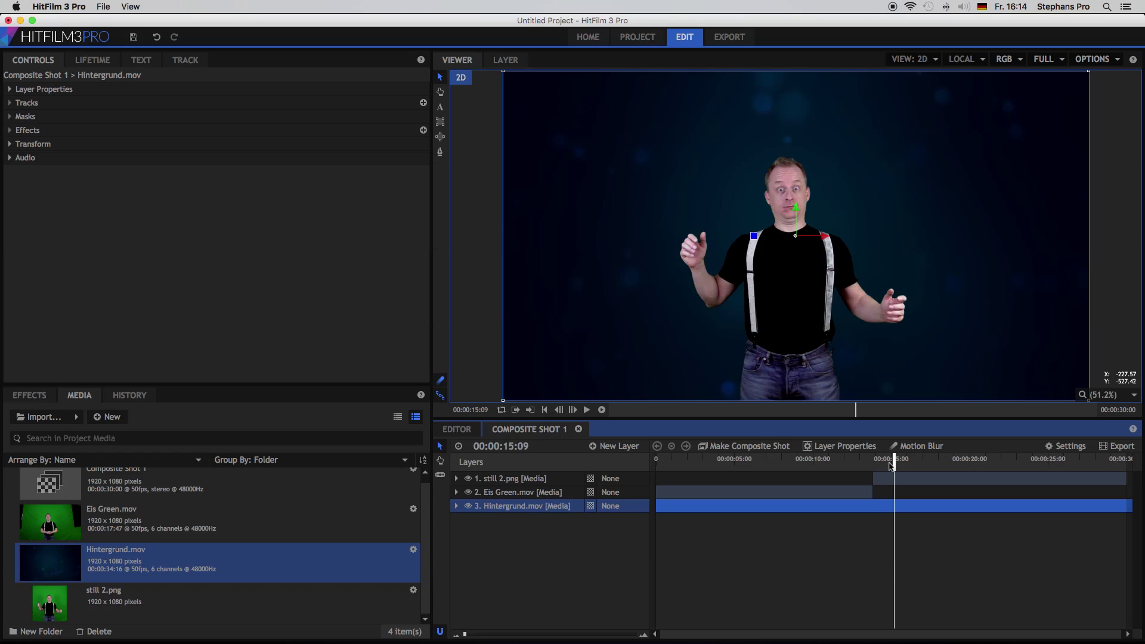
On still 2.png, draw a freehand mask from the actor's feet up his side and along his arm.
click(499, 480)
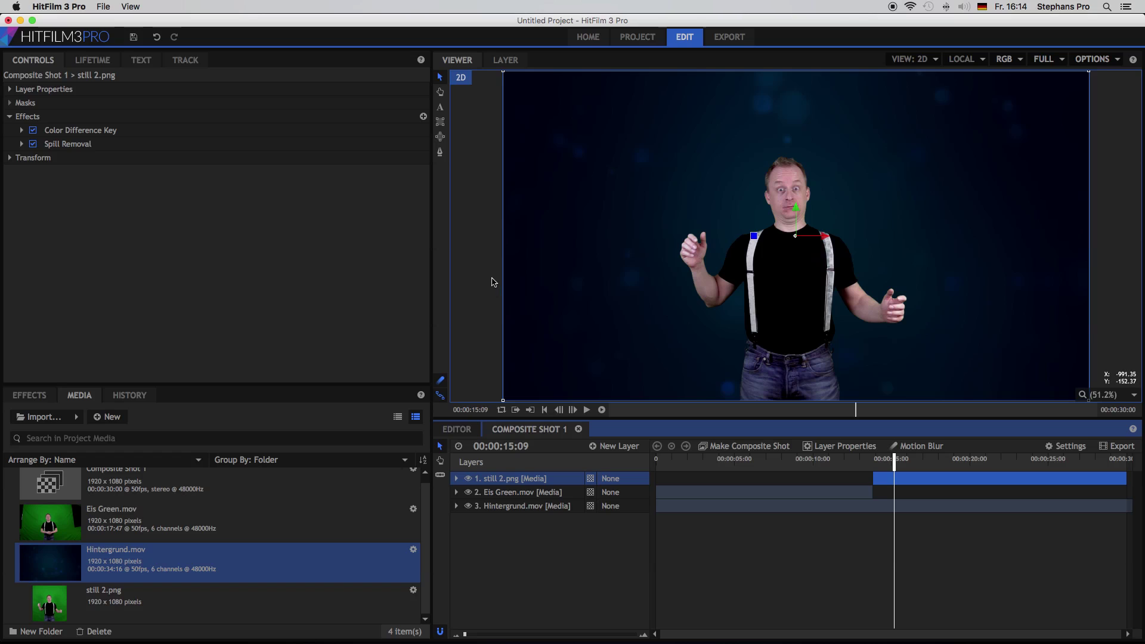
click(441, 156)
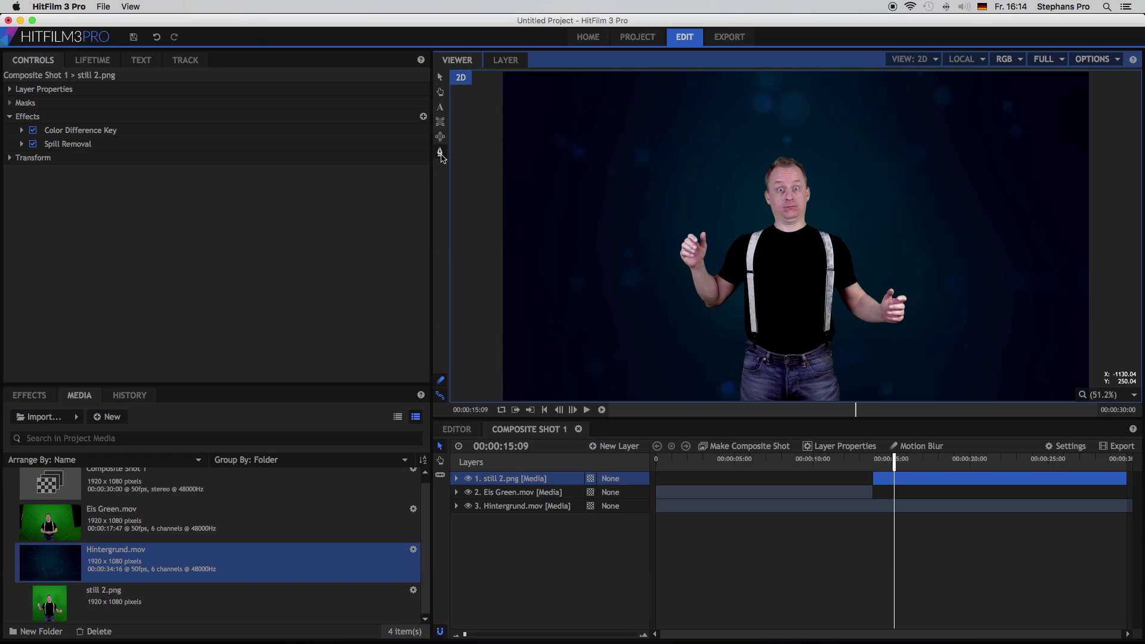
click(739, 398)
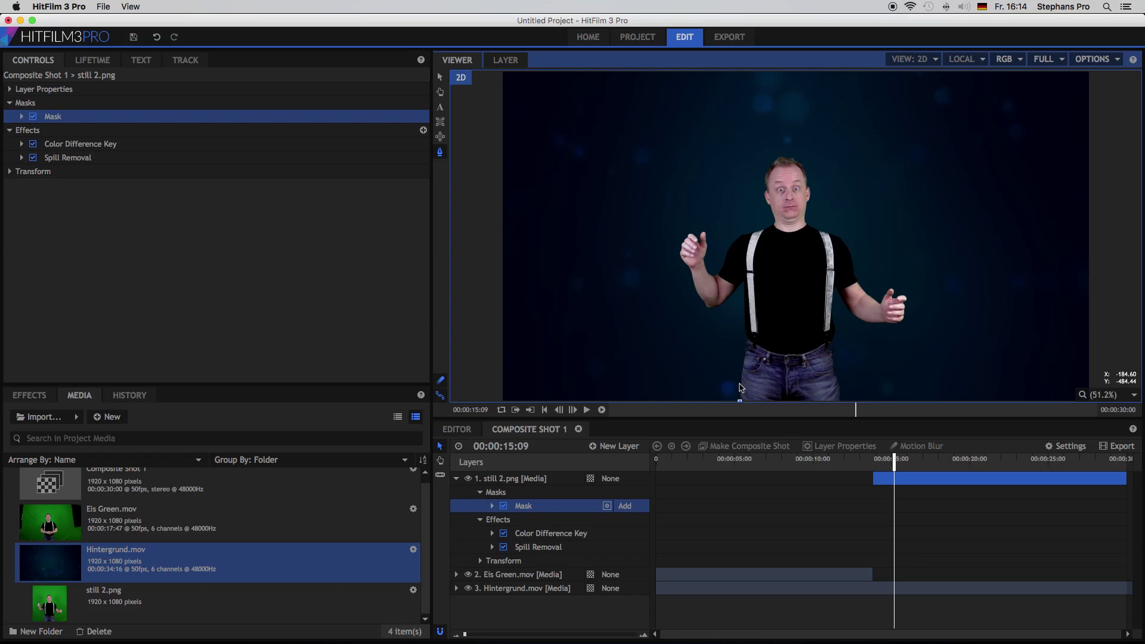
click(739, 384)
click(744, 355)
click(748, 339)
click(726, 300)
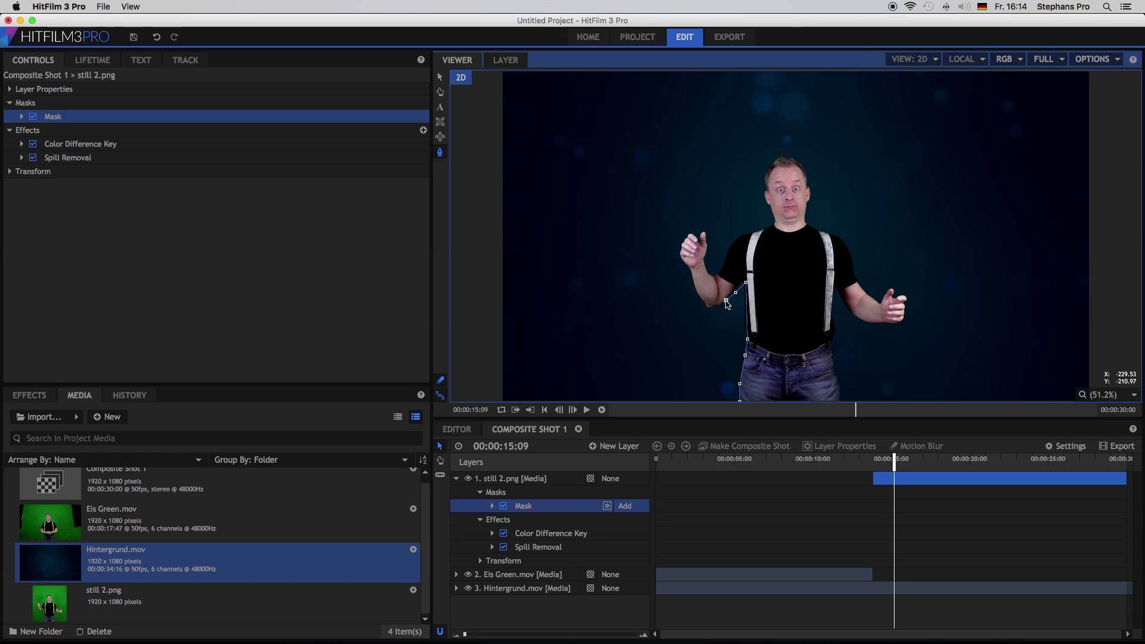
click(716, 307)
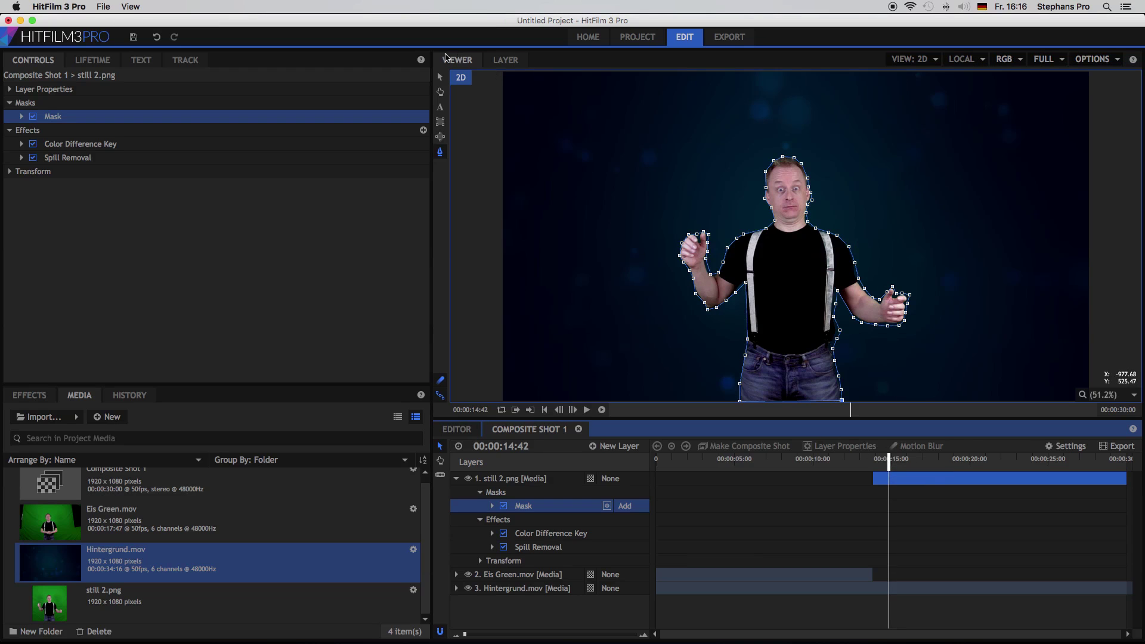
click(439, 79)
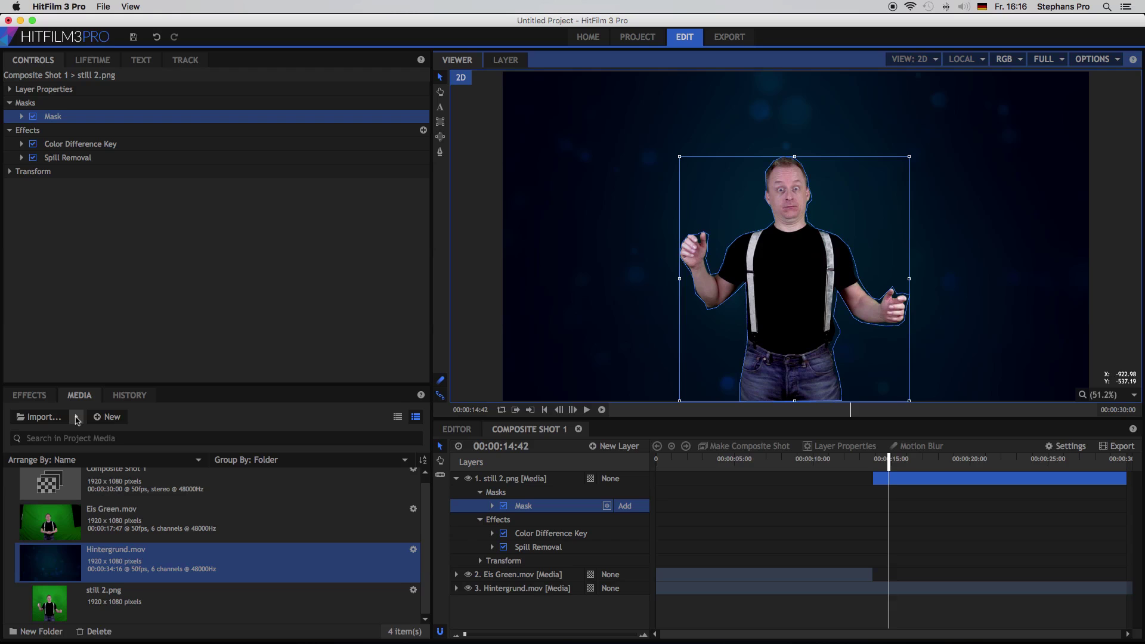
Import Chiseled Ice.jpg from Bay 2 > Filme Hausgemacht > Motion 5 Tutorials > Eis.
click(53, 419)
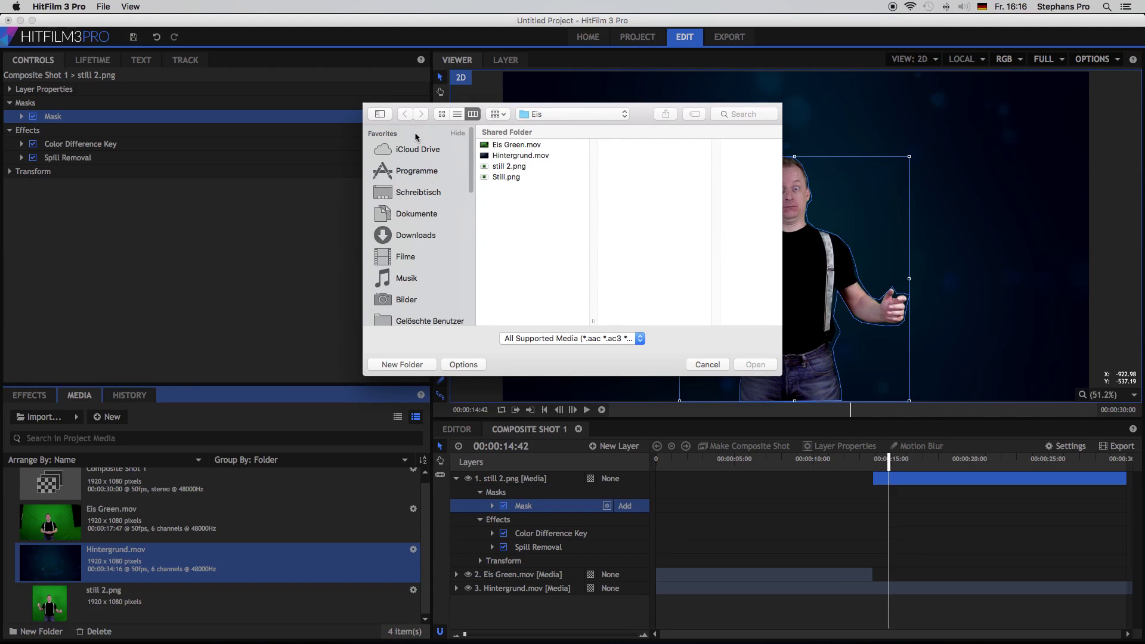
scroll(433, 257, down, 3)
click(426, 268)
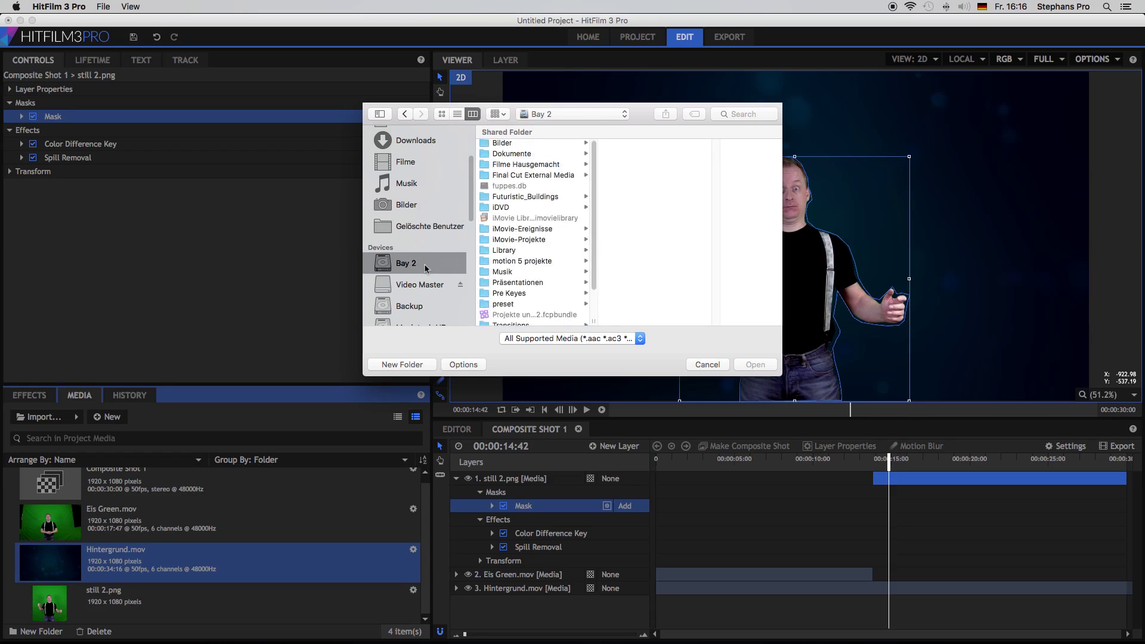
click(540, 164)
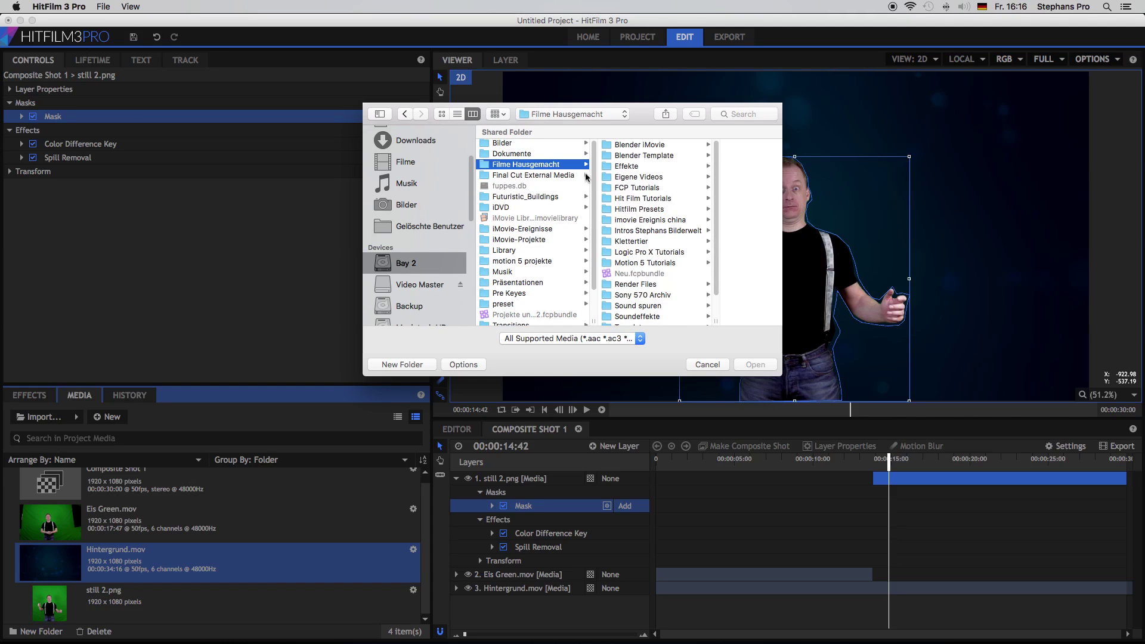
click(645, 263)
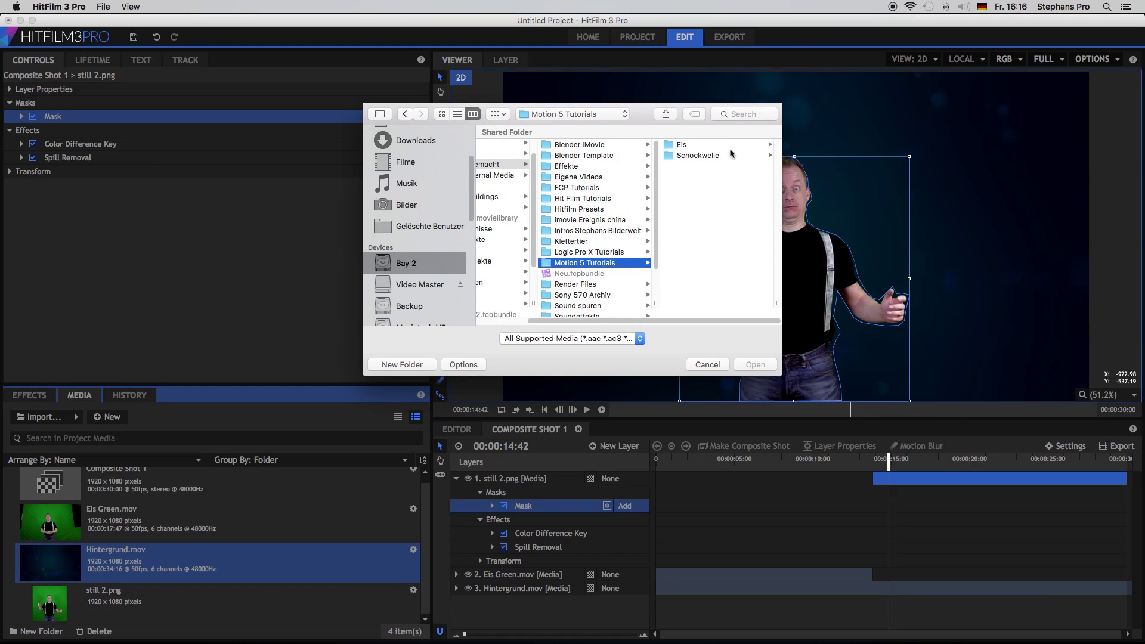
click(717, 145)
double_click(711, 156)
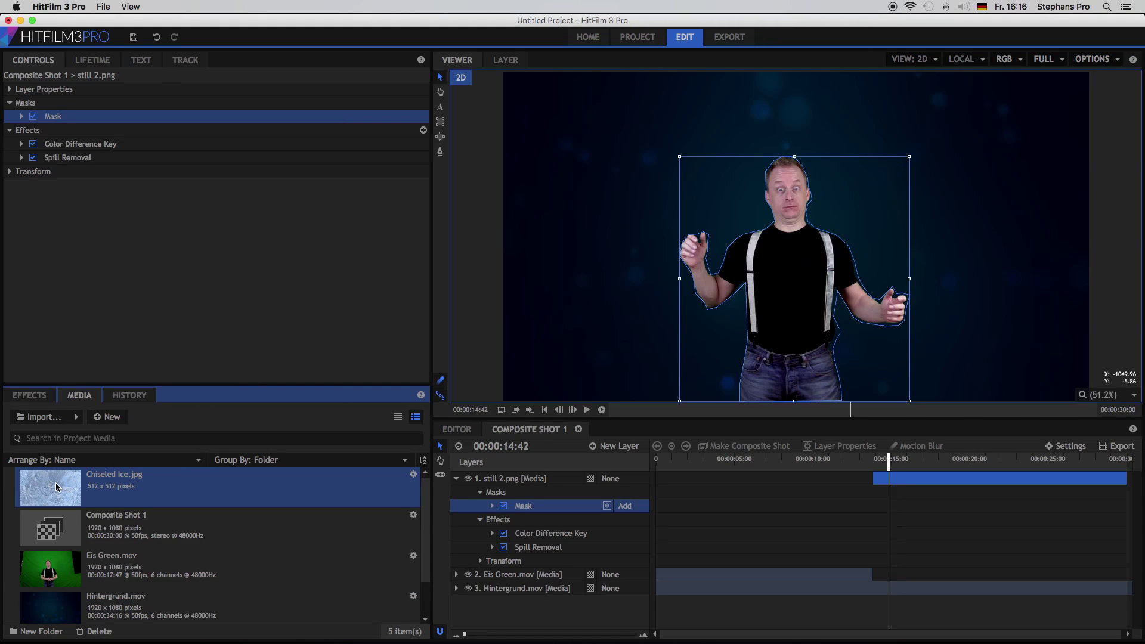
Add Chiseled Ice.jpg as the top layer, trimmed to start with the still, scaled to fill the frame.
drag(50, 490, 517, 484)
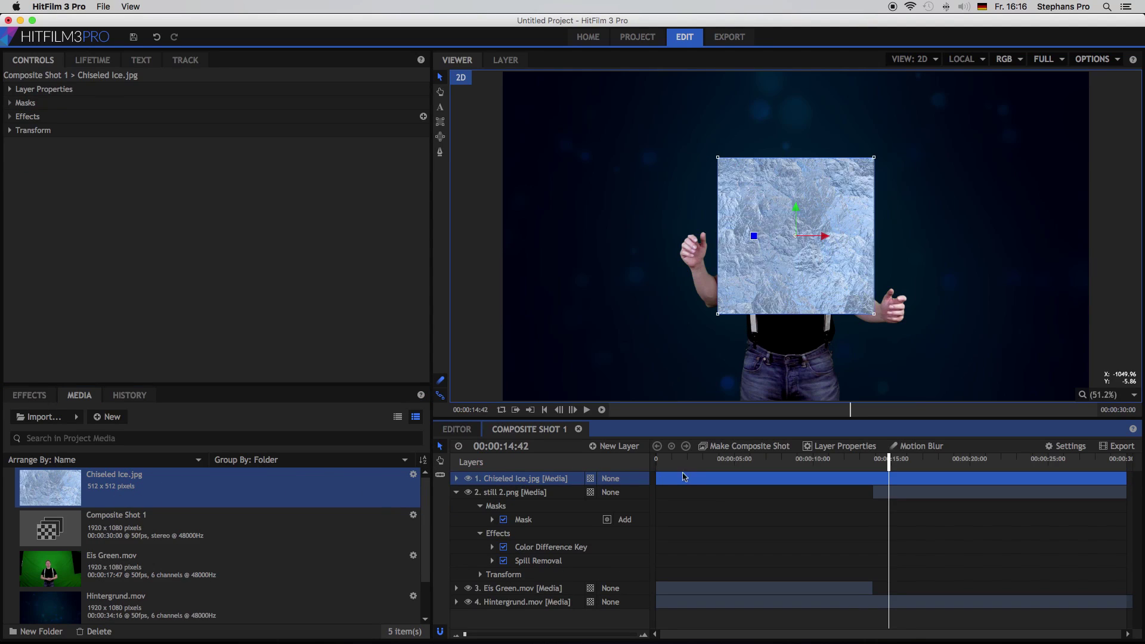
drag(658, 482, 875, 480)
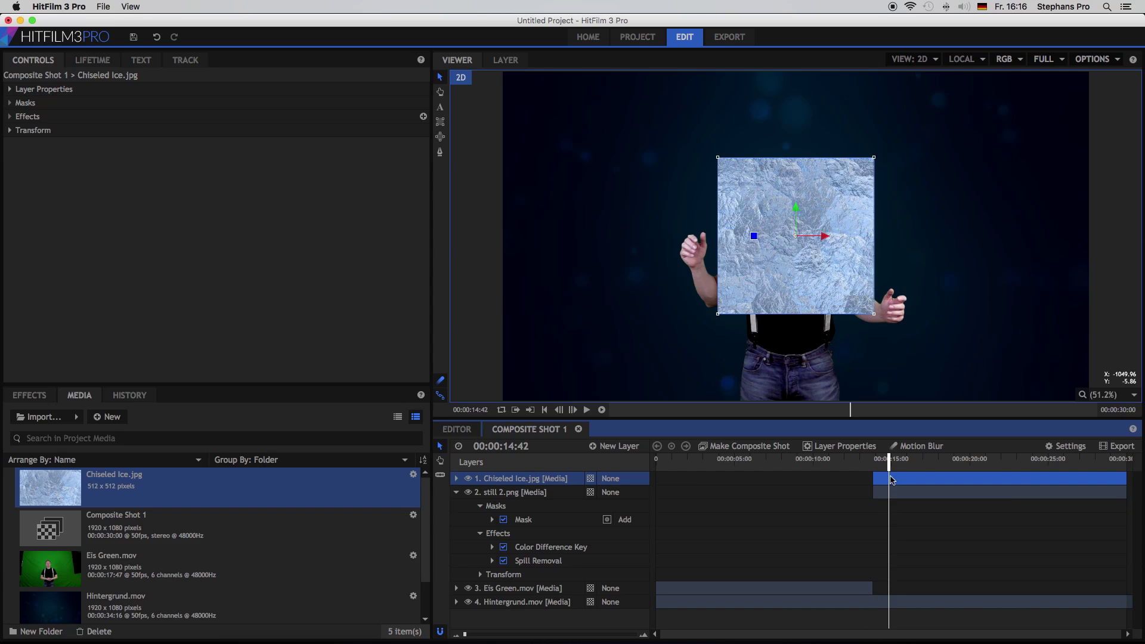
drag(717, 314, 503, 414)
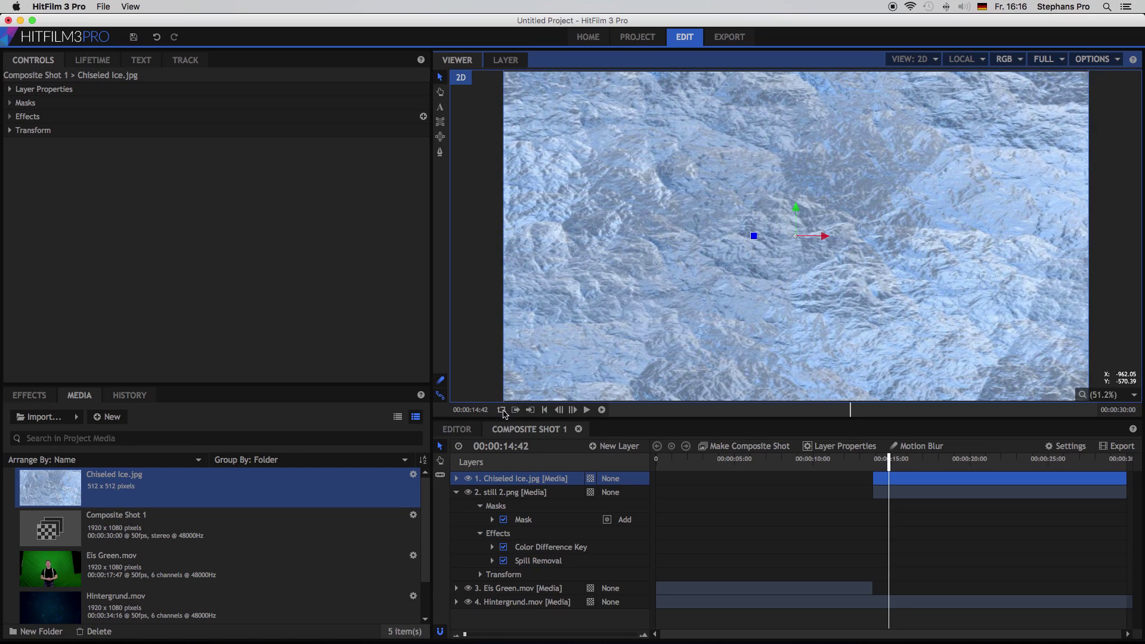
Copy the actor's mask from still 2.png and paste it onto the Chiseled Ice layer.
click(540, 520)
right_click(540, 519)
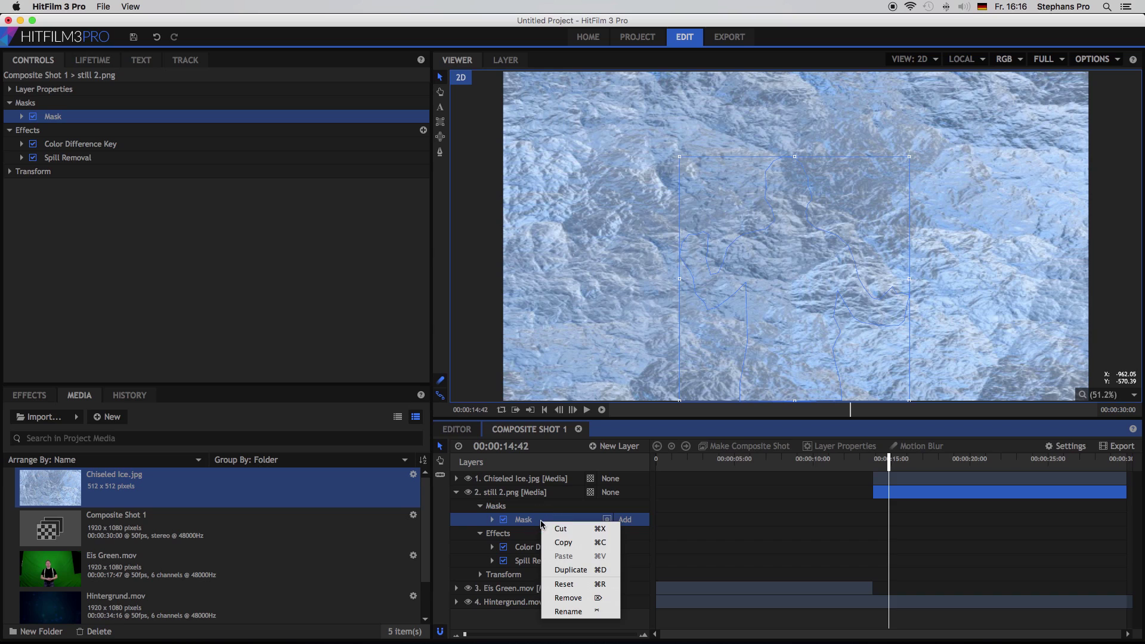
click(576, 544)
click(530, 480)
right_click(530, 480)
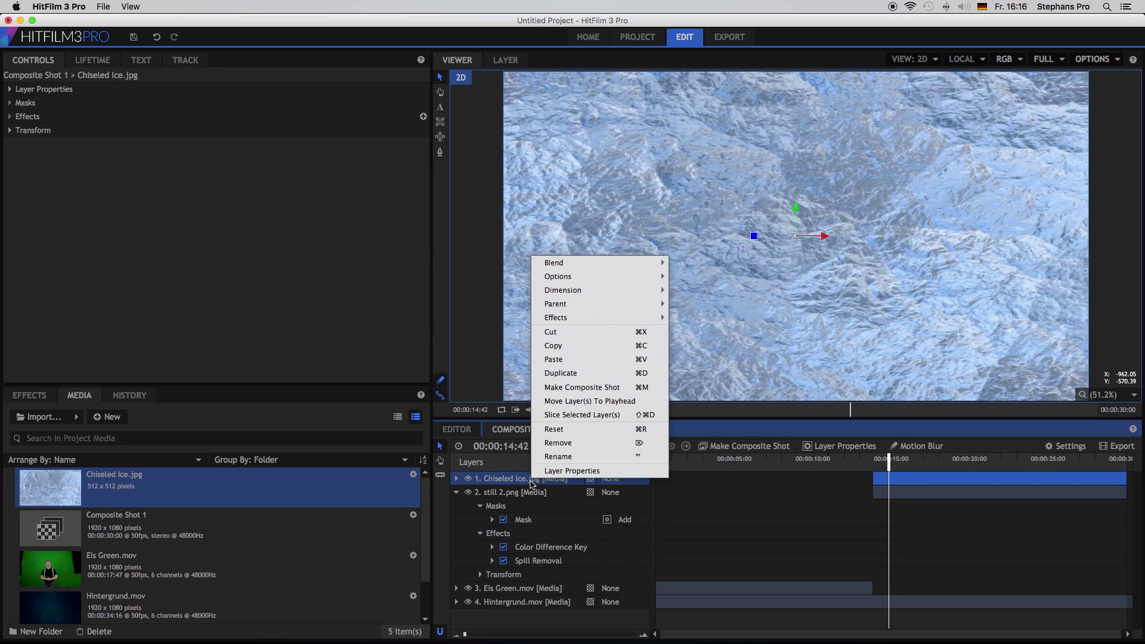
click(563, 359)
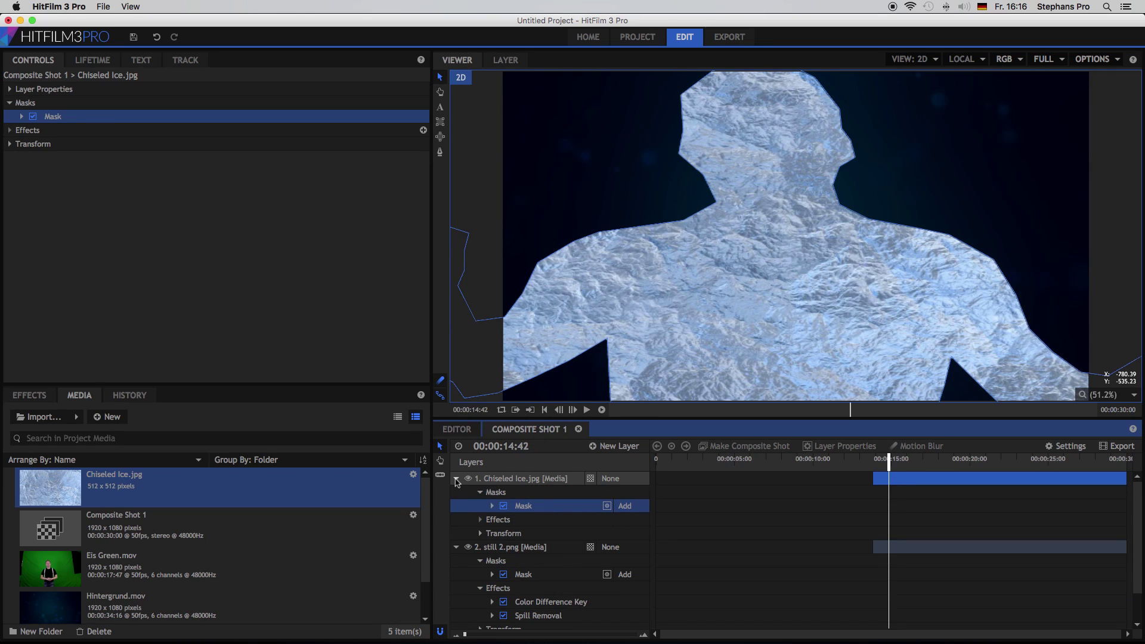
Reduce the ice layer's scale from 374.5% and shrink its mask to about 56%.
click(512, 478)
click(12, 146)
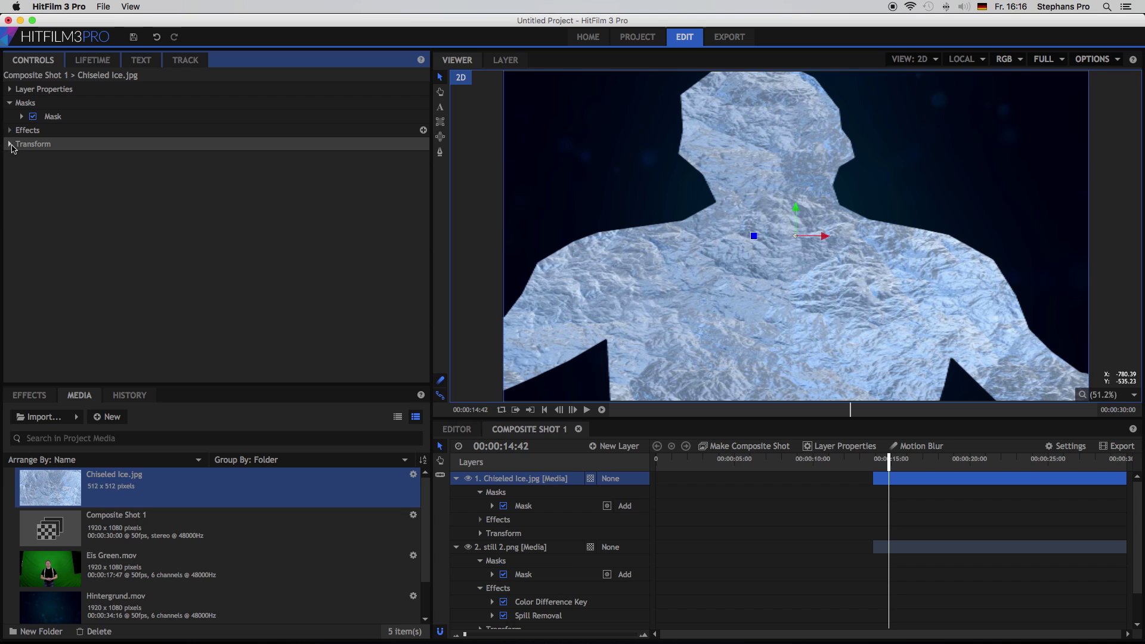
click(10, 144)
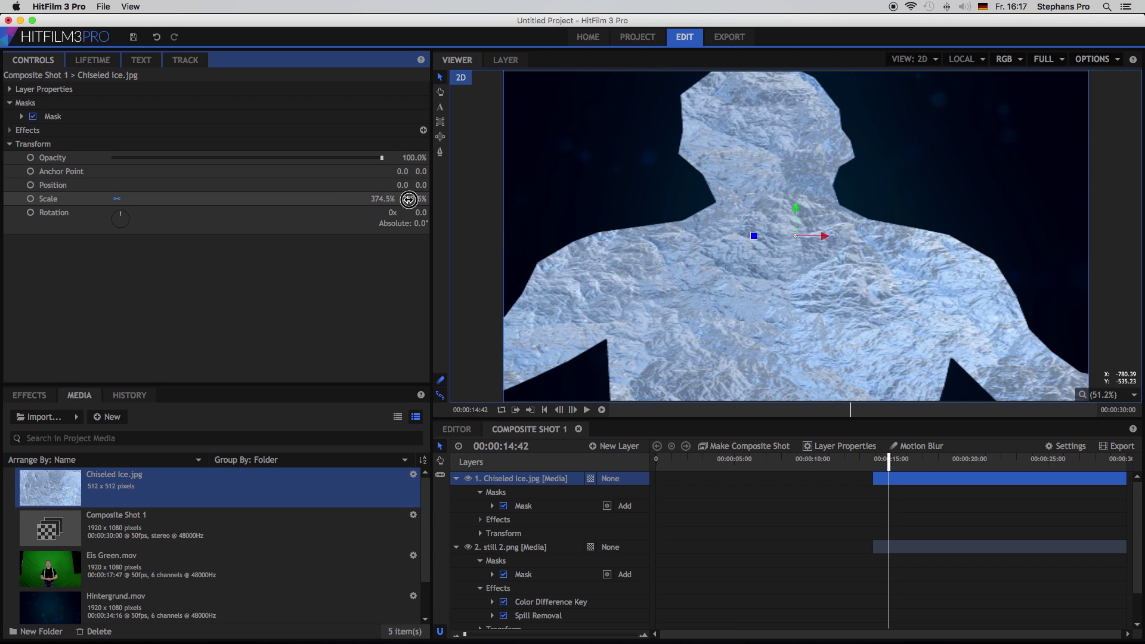
drag(409, 200, 409, 199)
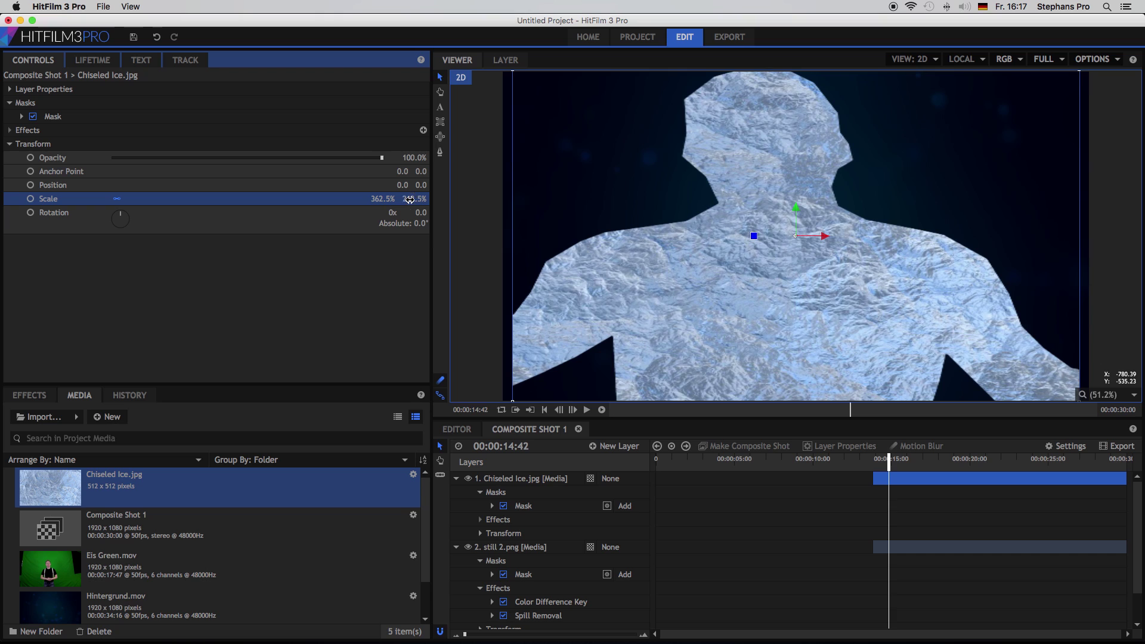
click(22, 117)
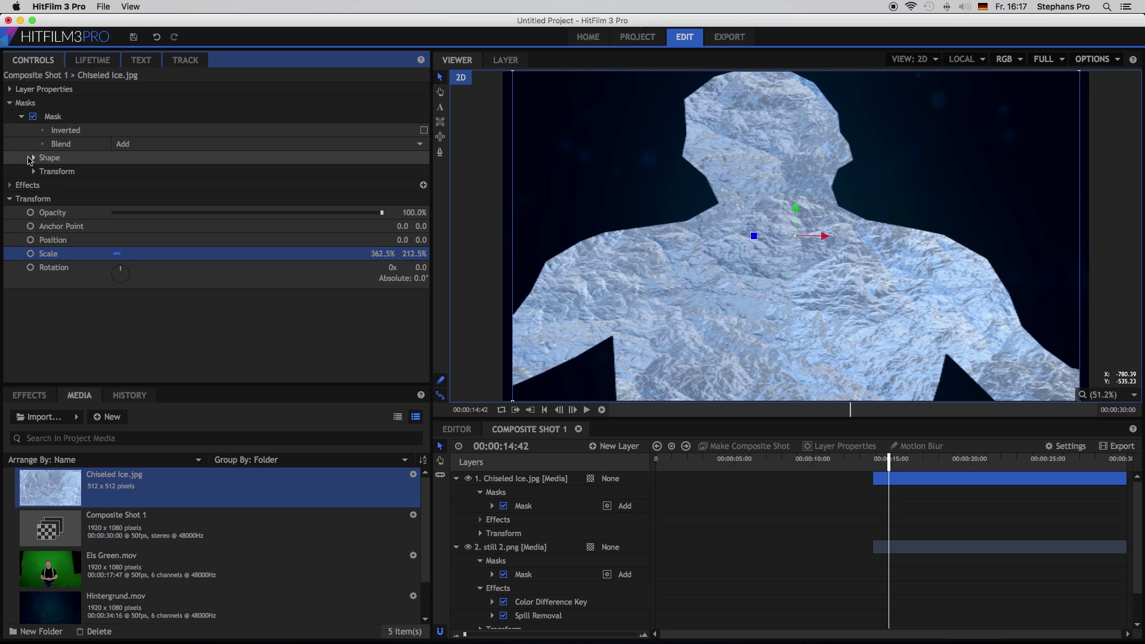
click(33, 171)
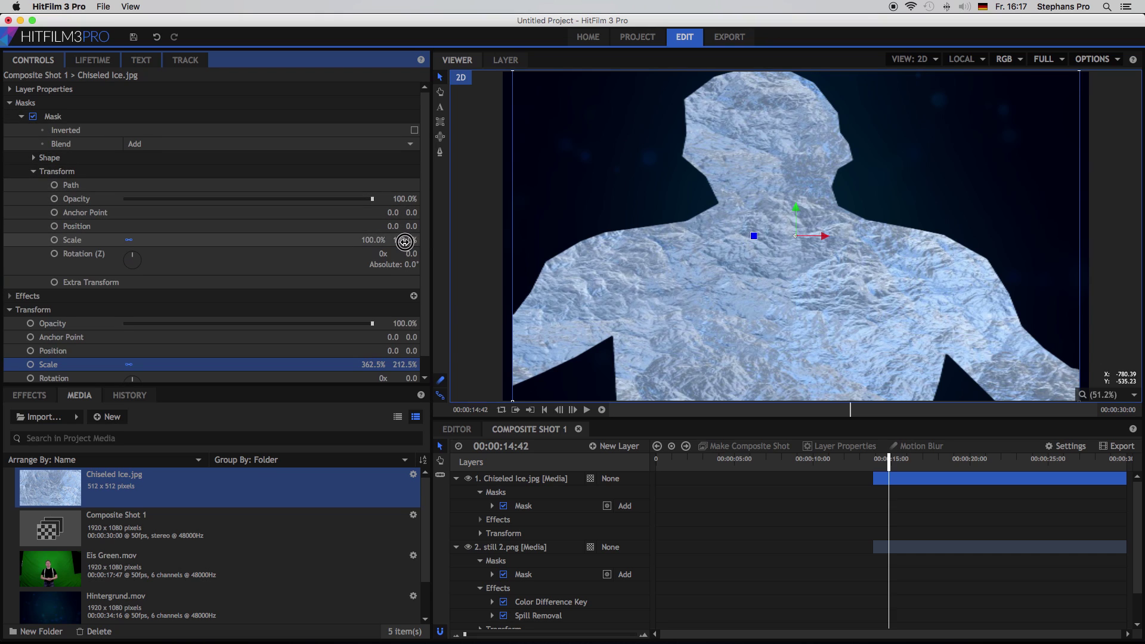
drag(405, 241, 407, 241)
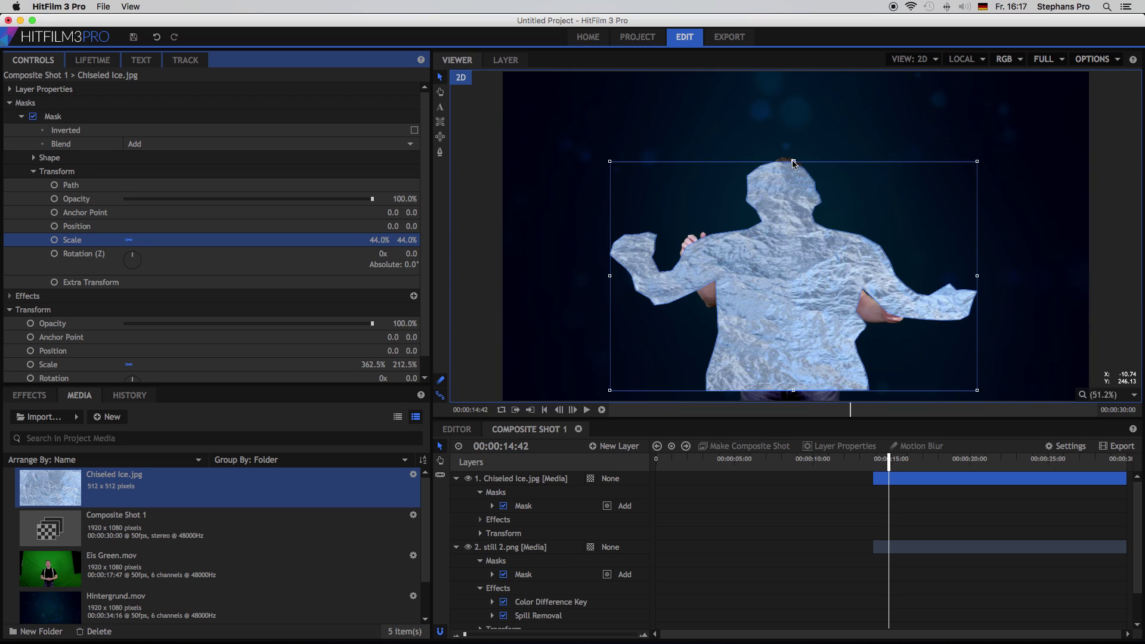
Stretch, move and resize the ice mask with its handles until it fits the actor's body.
drag(793, 161, 794, 114)
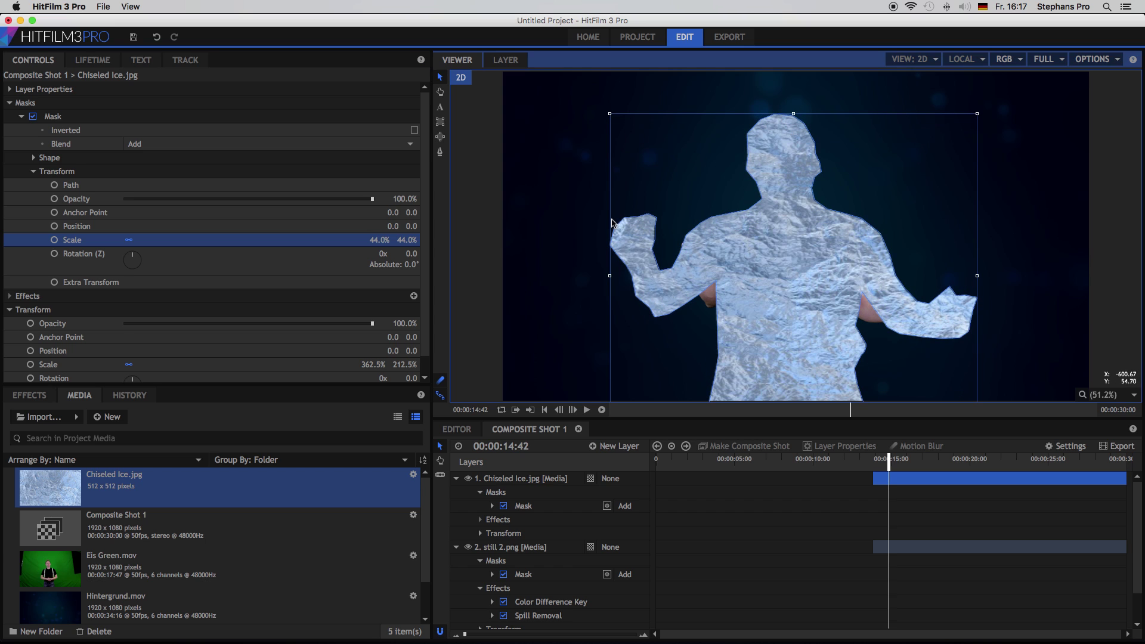
drag(377, 239, 377, 239)
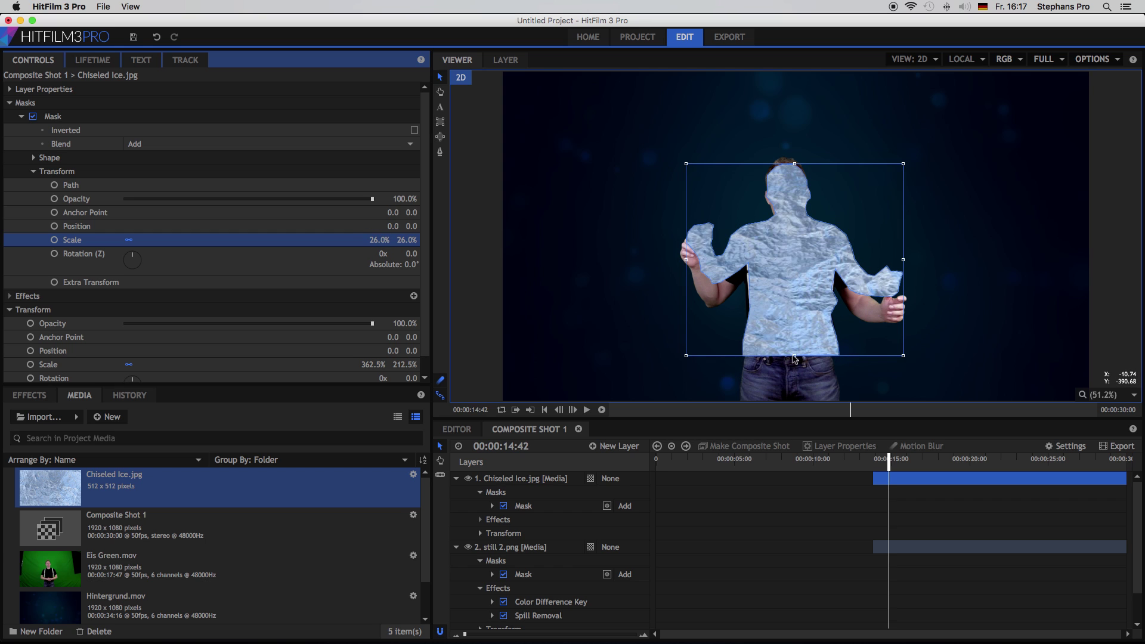
drag(795, 357, 799, 401)
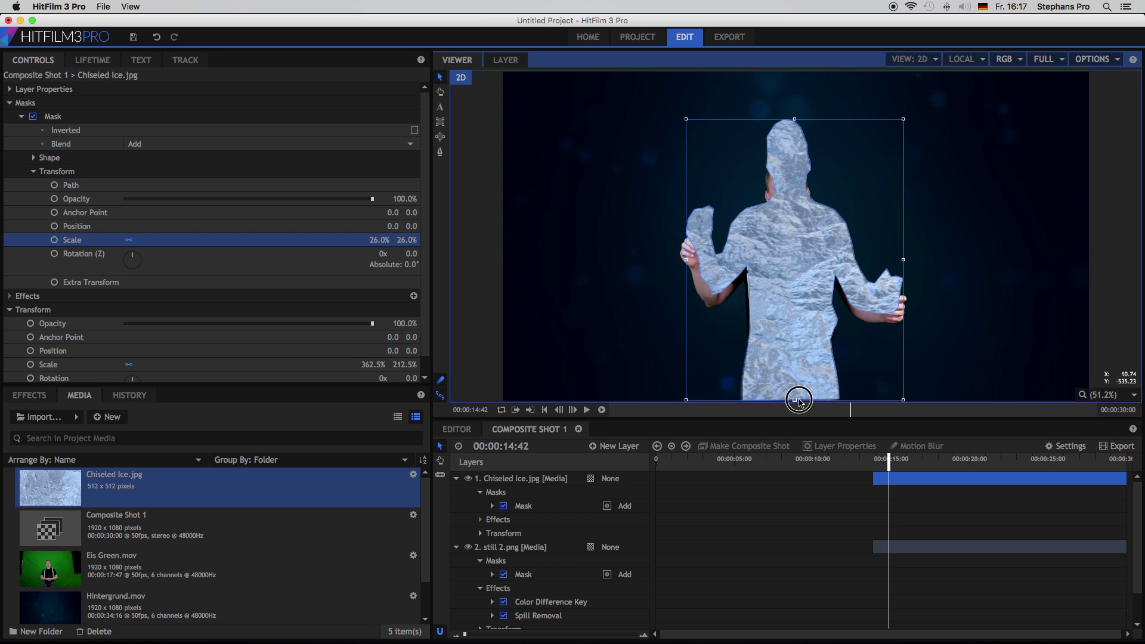
drag(781, 267, 779, 281)
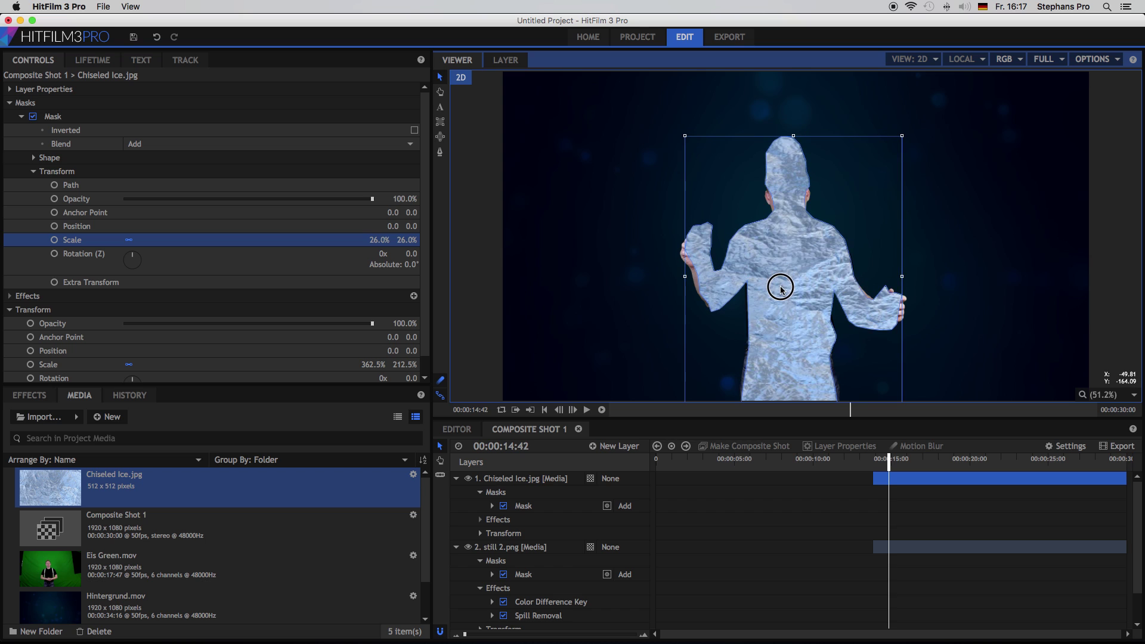
drag(684, 278, 675, 276)
drag(792, 137, 794, 162)
drag(801, 268, 803, 266)
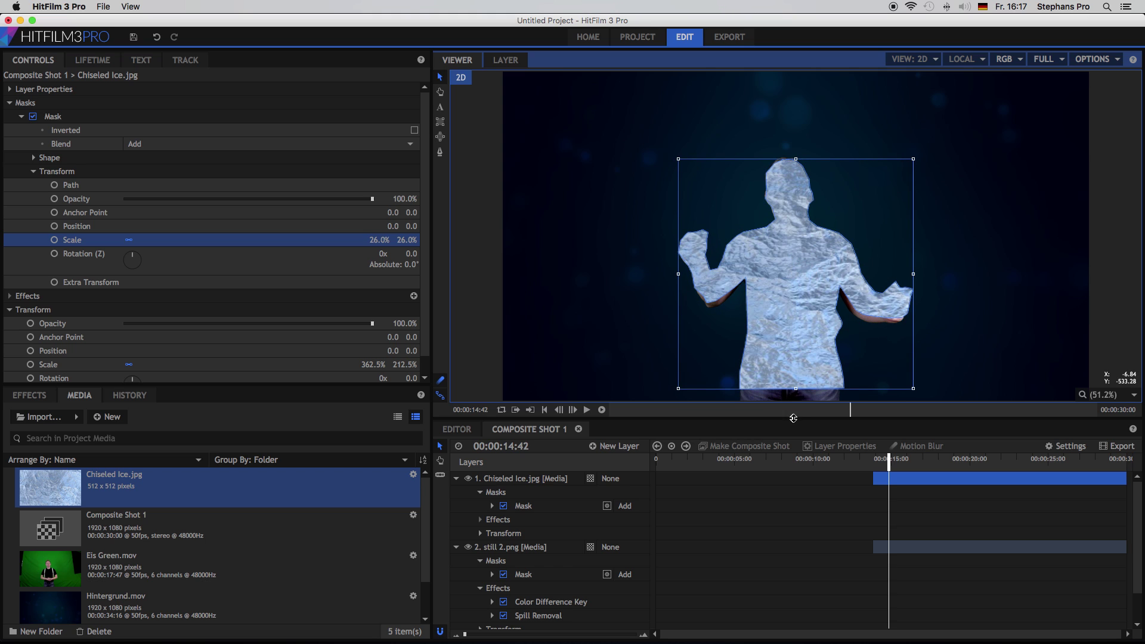
drag(796, 388, 798, 405)
drag(795, 346, 796, 351)
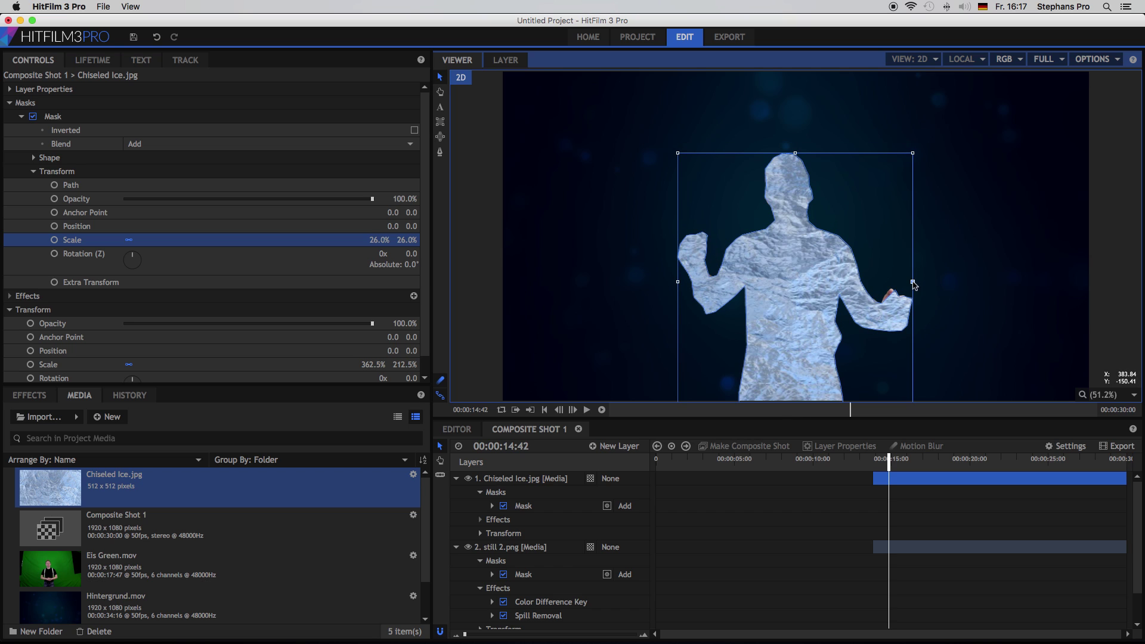
drag(912, 283, 908, 282)
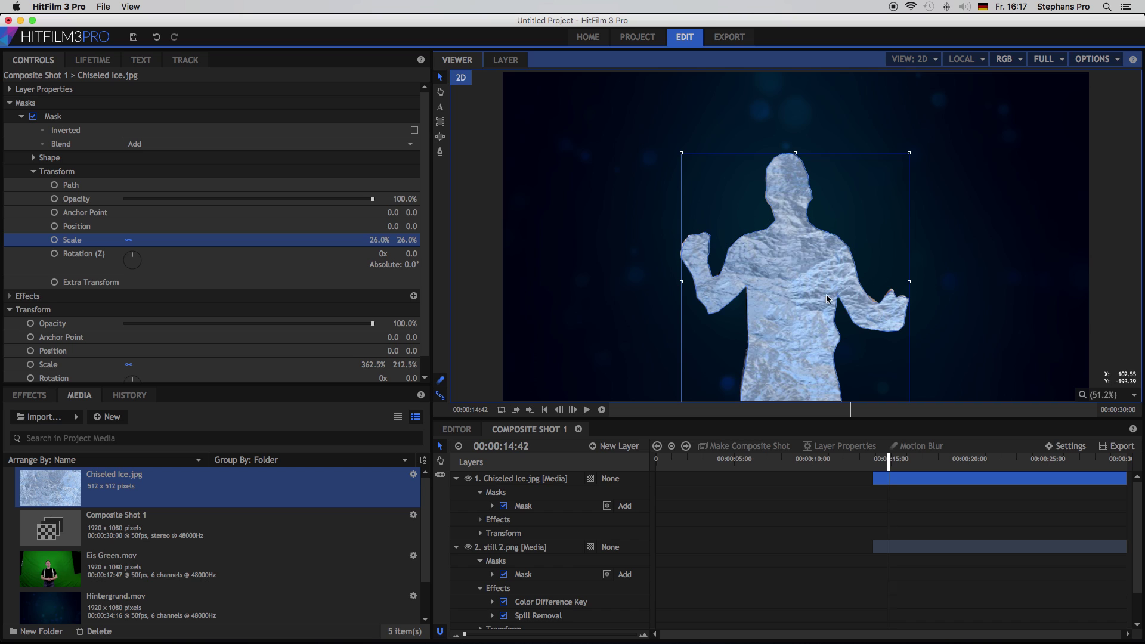
drag(828, 297, 818, 272)
drag(793, 155, 793, 158)
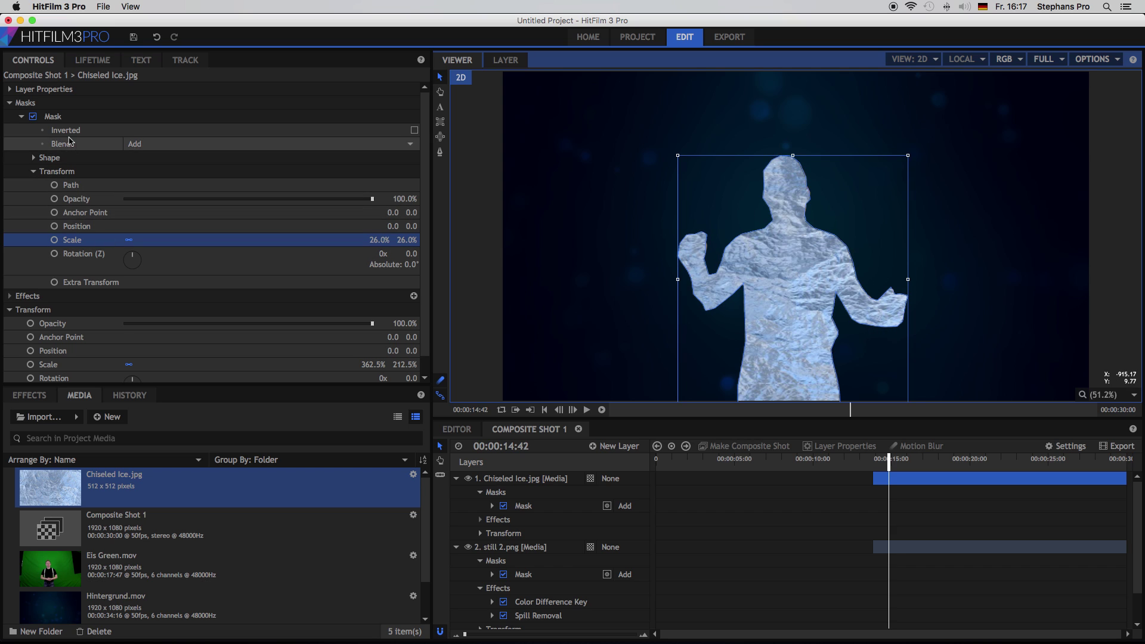
Set the ice mask's Feather Strength to 8.0px, then collapse the still 2.png layer.
click(34, 158)
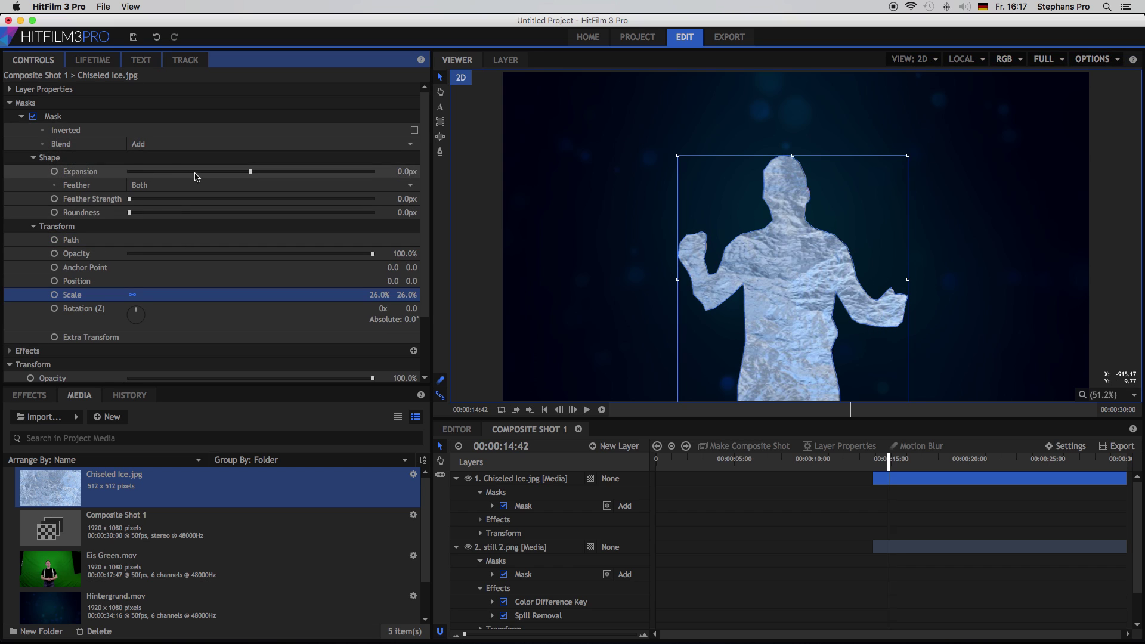
drag(130, 200, 140, 202)
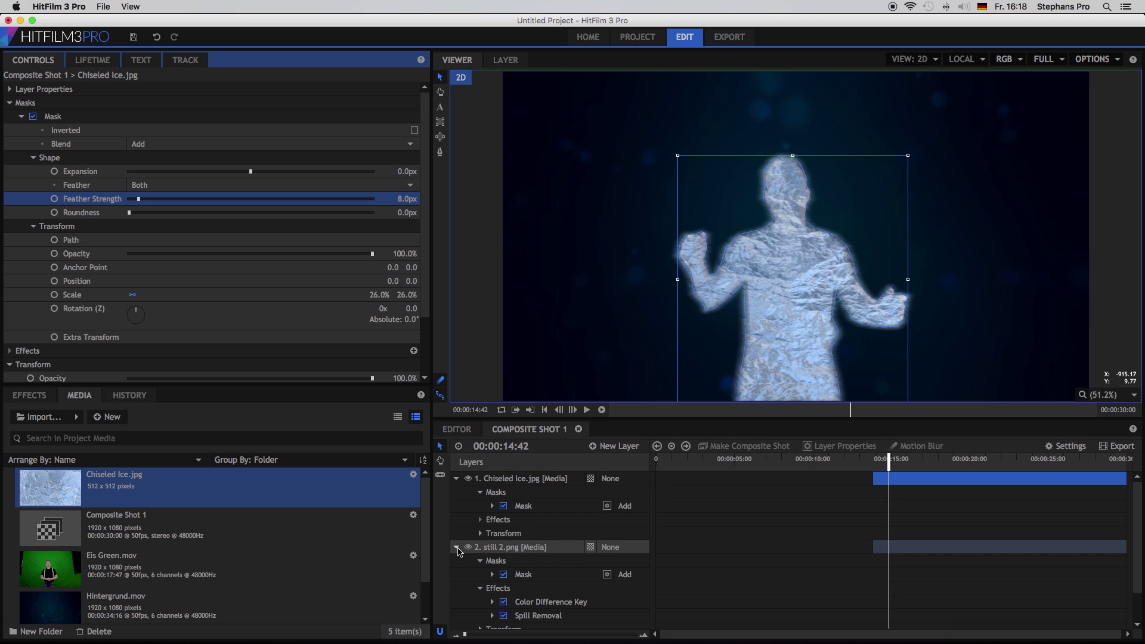
click(457, 548)
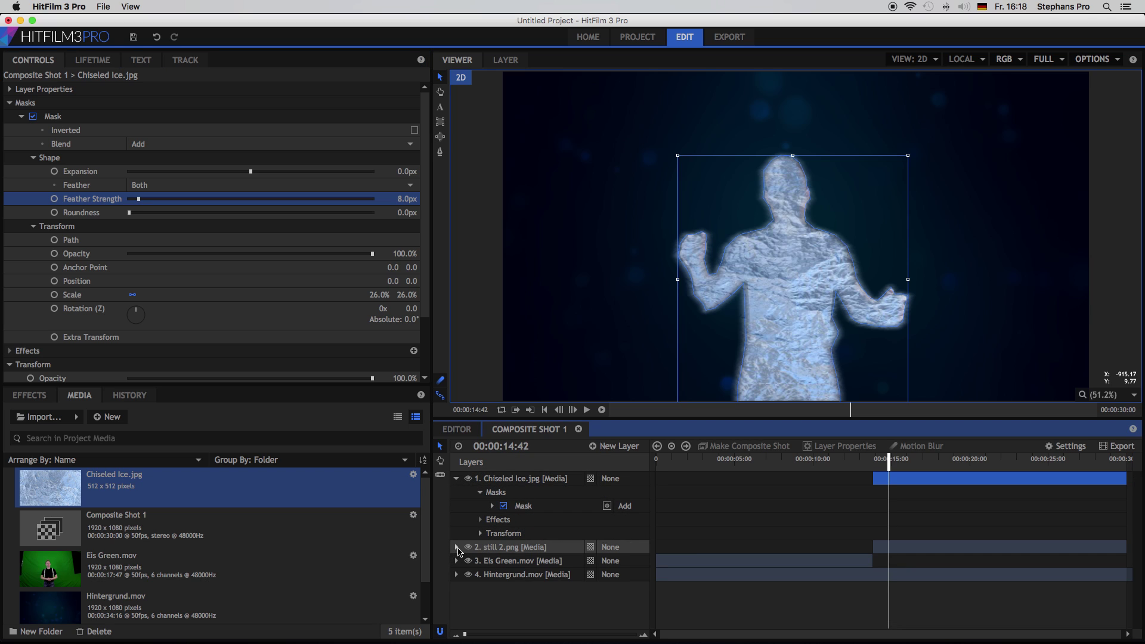
Turn the Chiseled Ice layer into its own 512×512 composite shot.
right_click(511, 485)
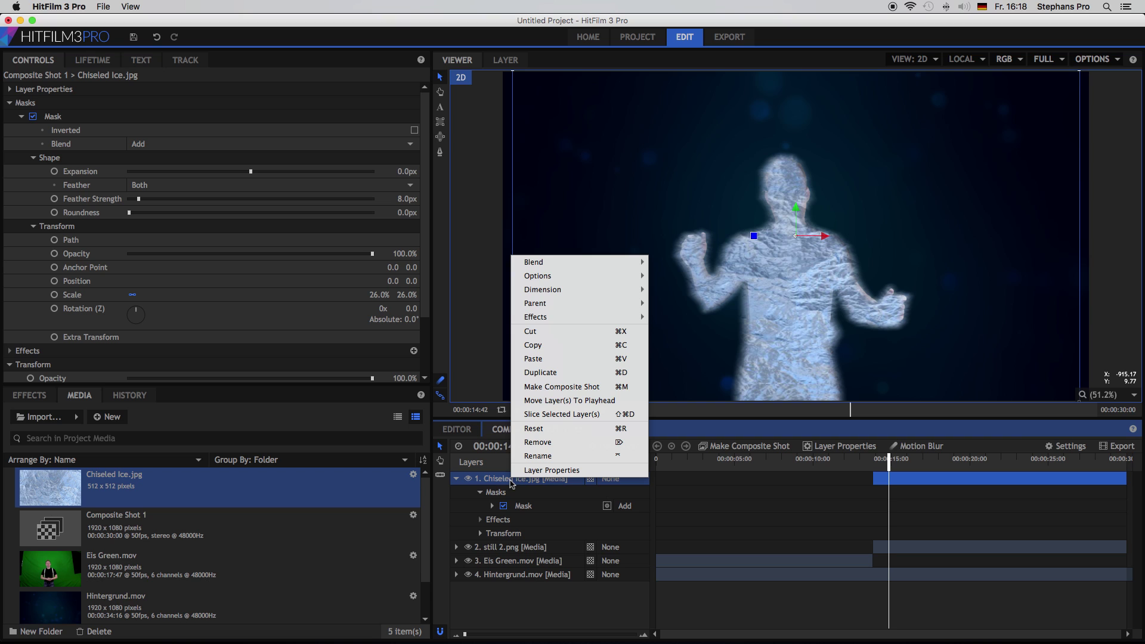
click(566, 388)
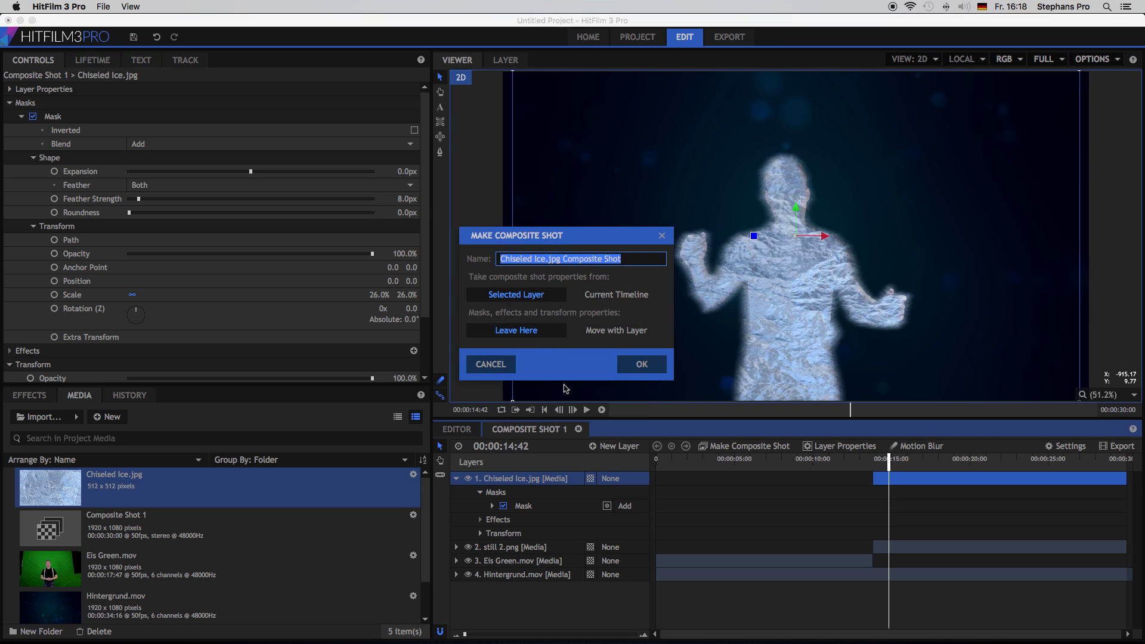
click(654, 370)
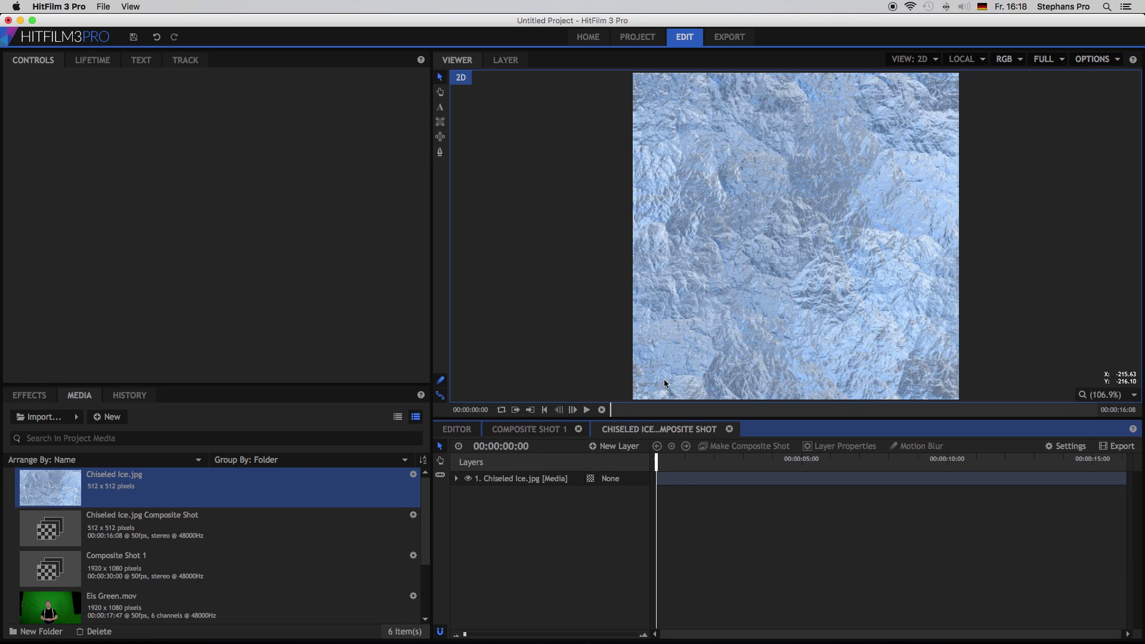
Move to 00:00:02:07, pan the whole ice texture into view, and select its layer for masking.
drag(656, 463, 718, 462)
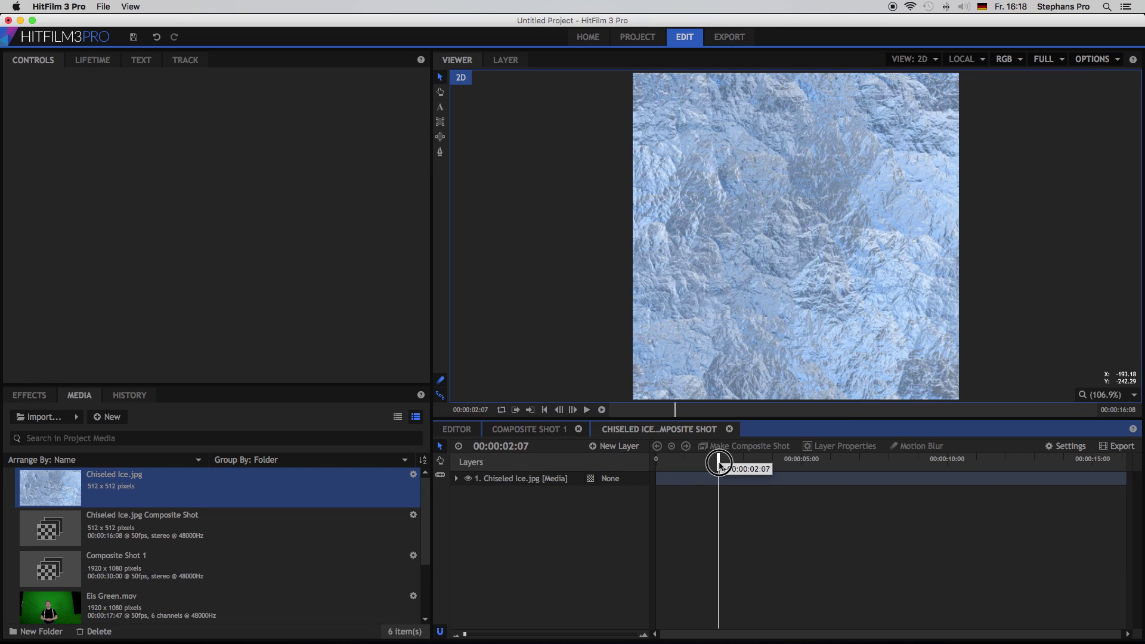
click(457, 479)
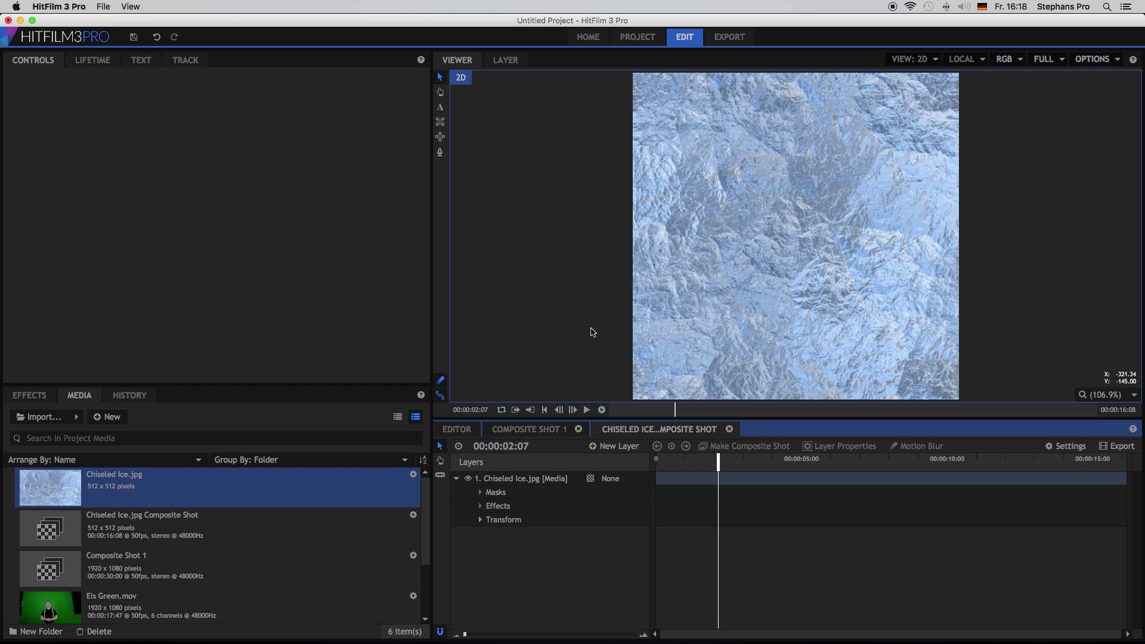
scroll(591, 330, down, 5)
scroll(591, 332, up, 3)
scroll(592, 332, up, 4)
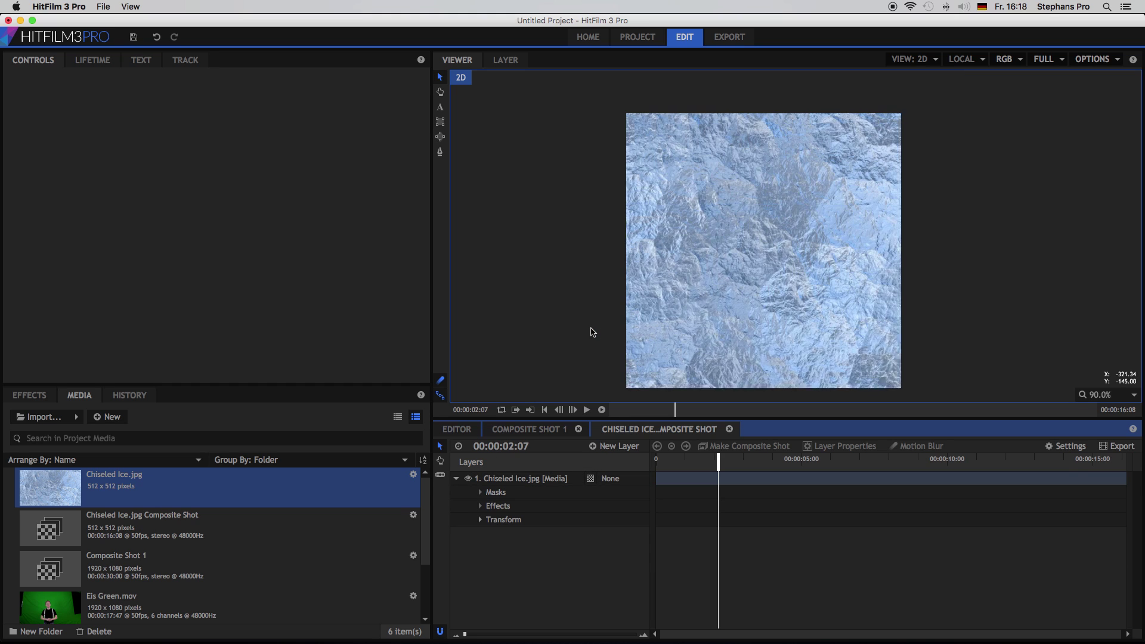
scroll(592, 332, down, 1)
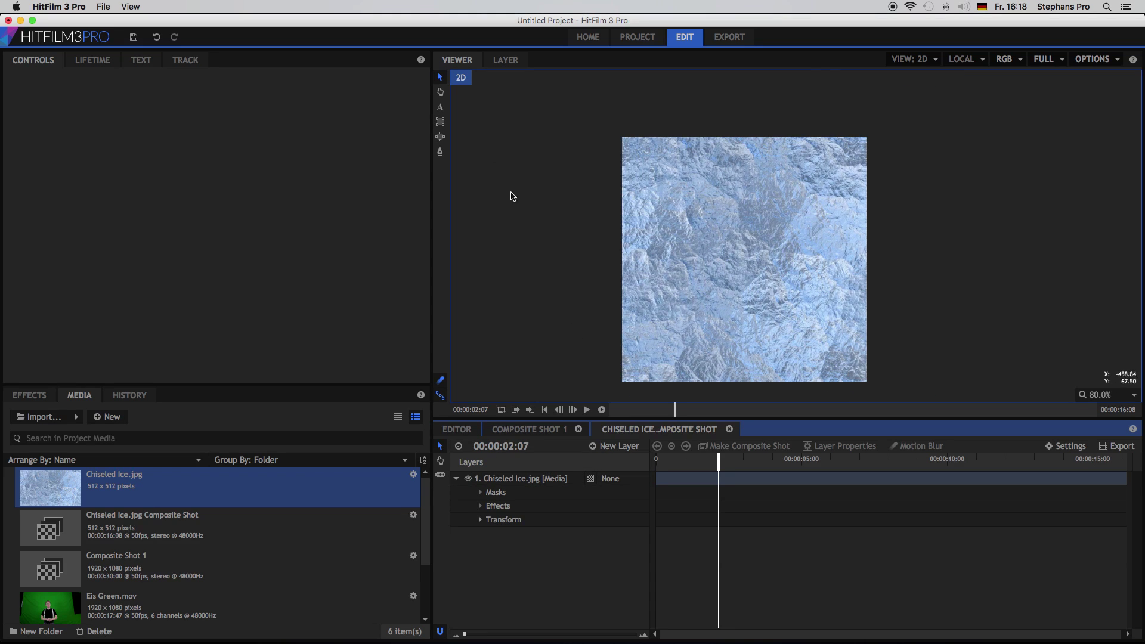
click(439, 92)
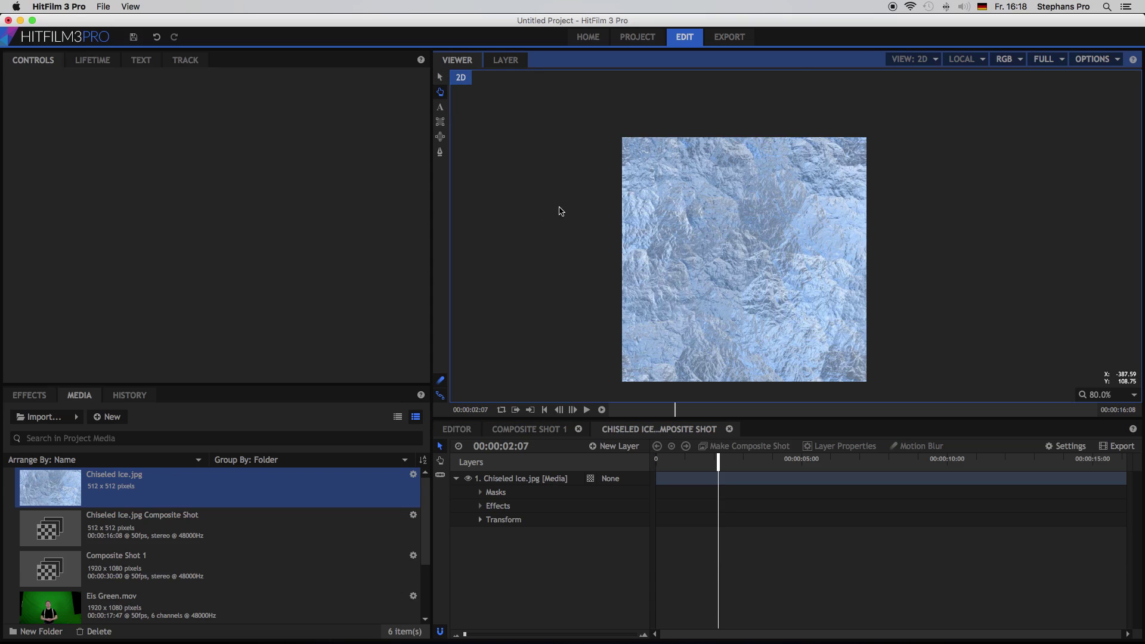
drag(560, 209, 580, 161)
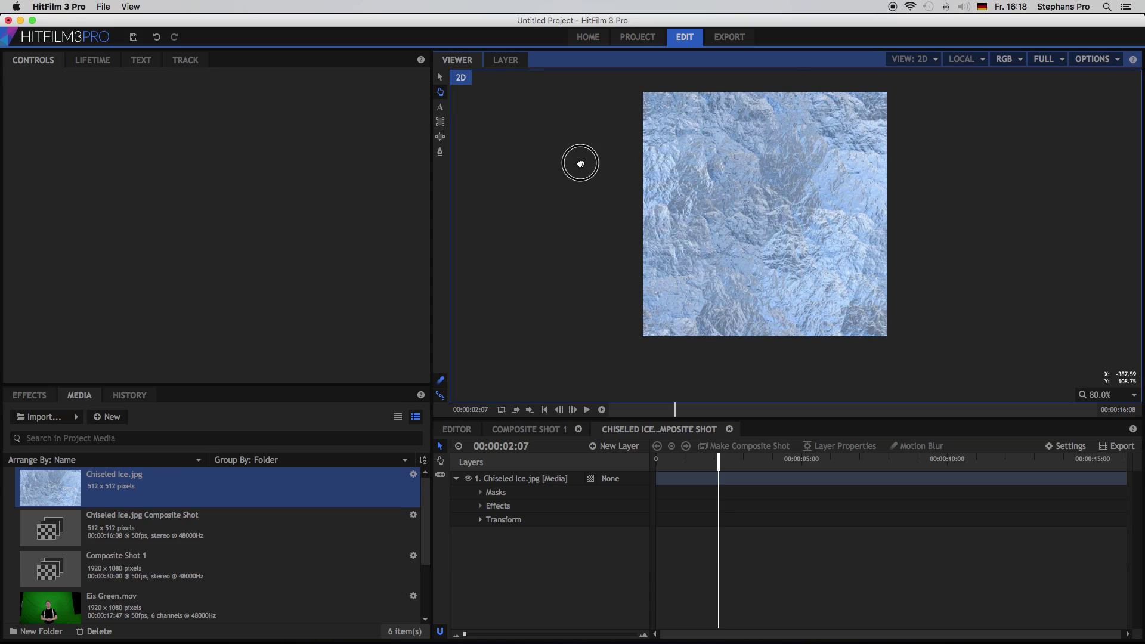
click(441, 123)
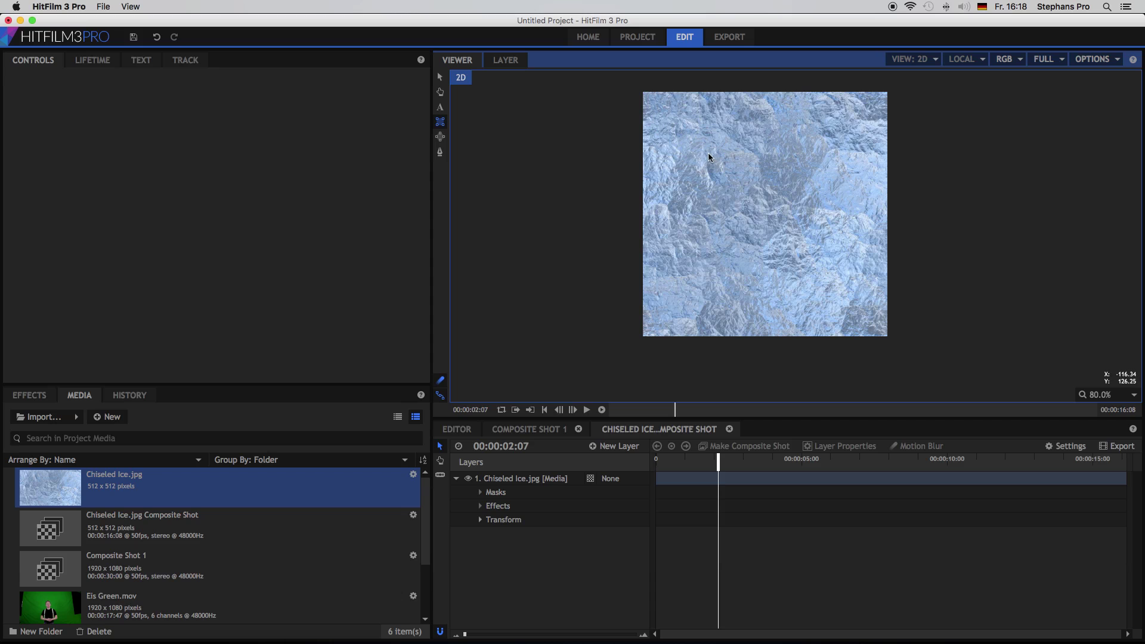
click(542, 484)
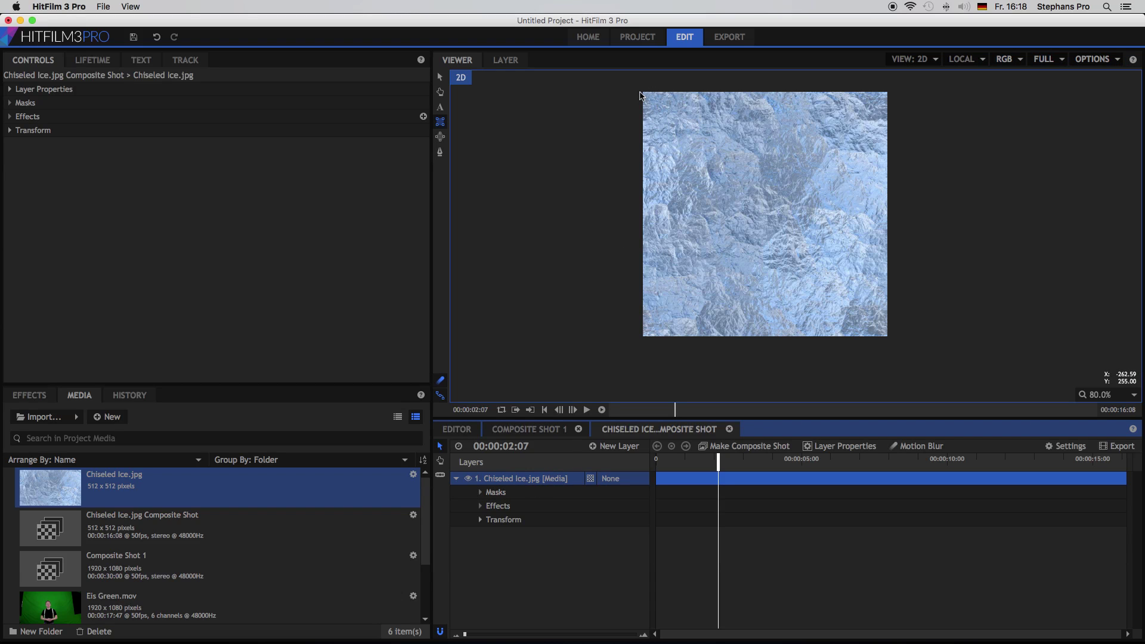
Draw a rectangle mask over the ice image and move it below to hide the ice.
drag(641, 94, 886, 341)
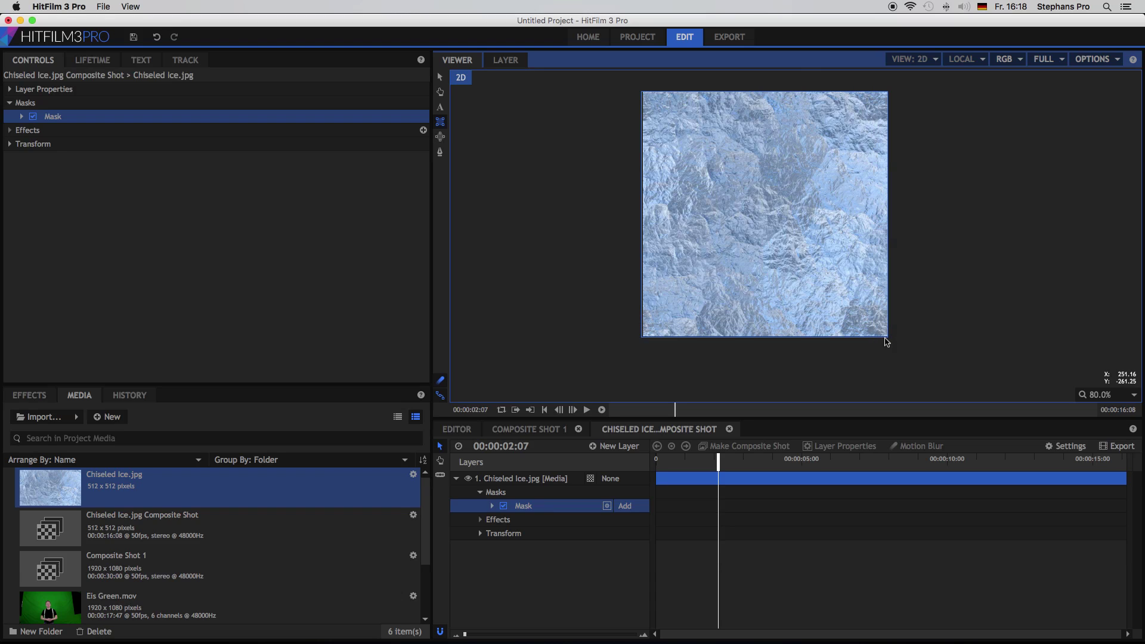
click(436, 77)
drag(739, 201, 749, 410)
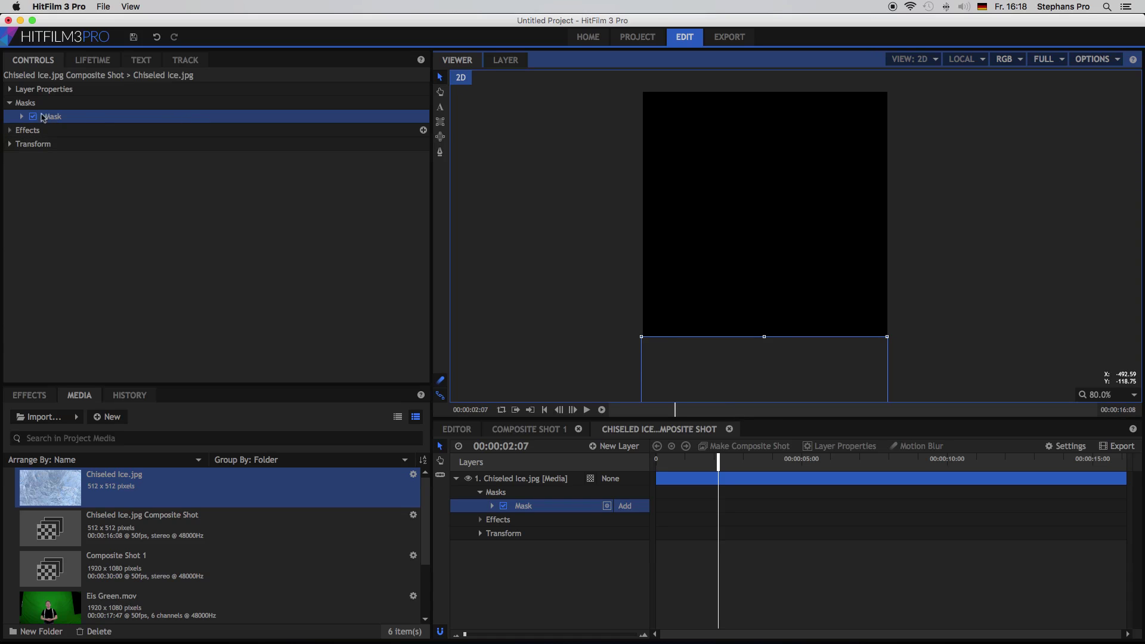
Keyframe the mask path at frame zero, then raise the mask later so the ice is revealed.
click(21, 117)
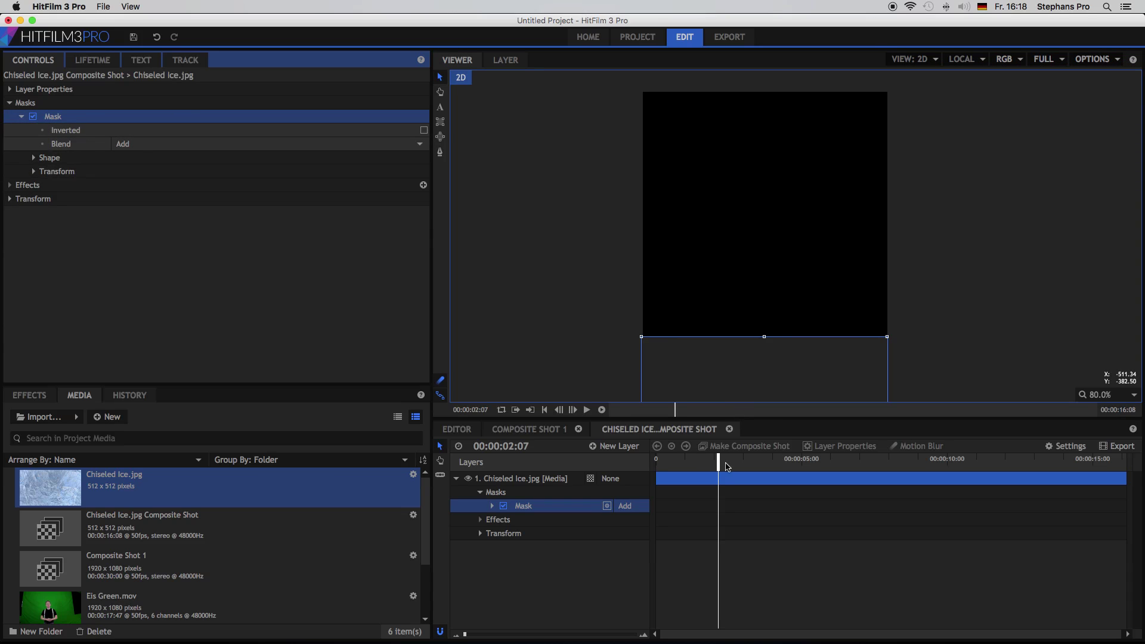
drag(719, 463, 655, 460)
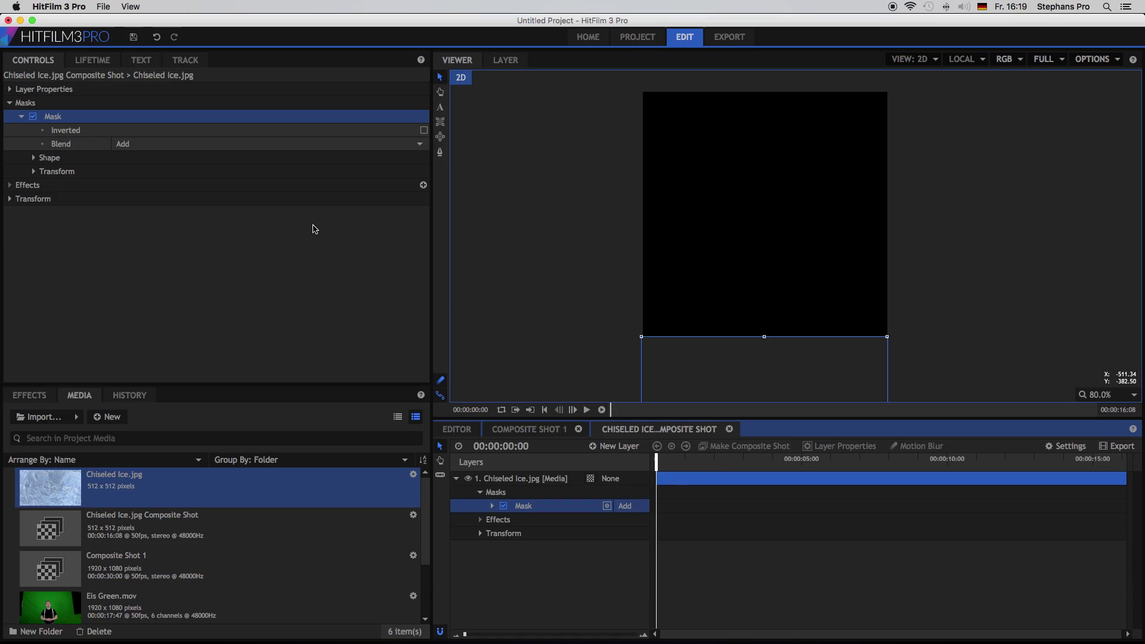
click(33, 158)
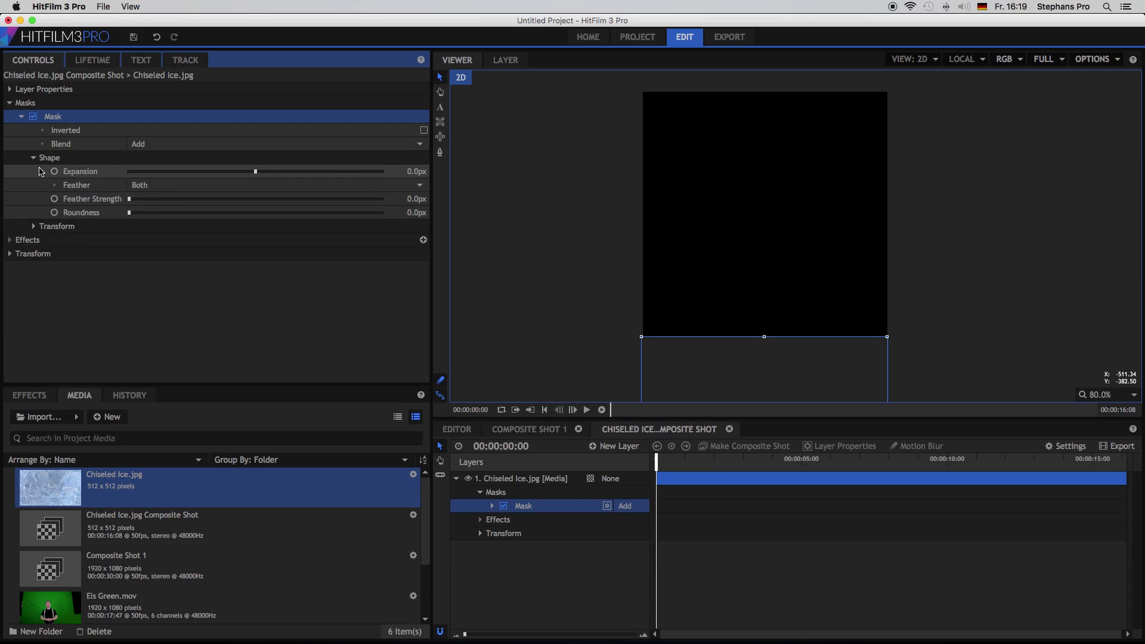
click(34, 226)
click(33, 158)
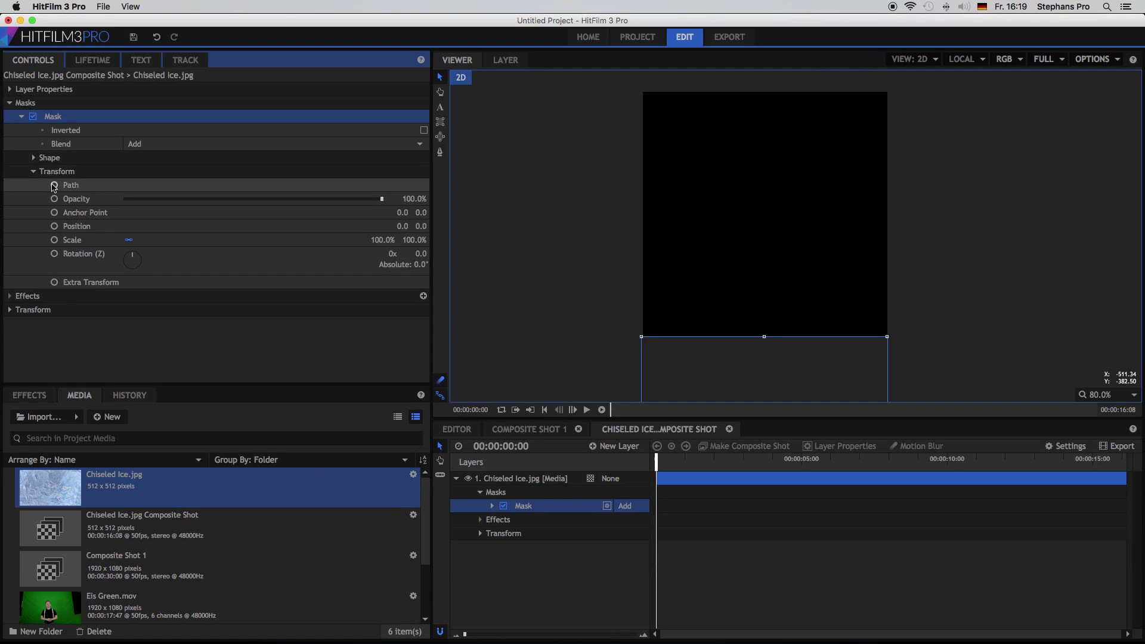
click(54, 187)
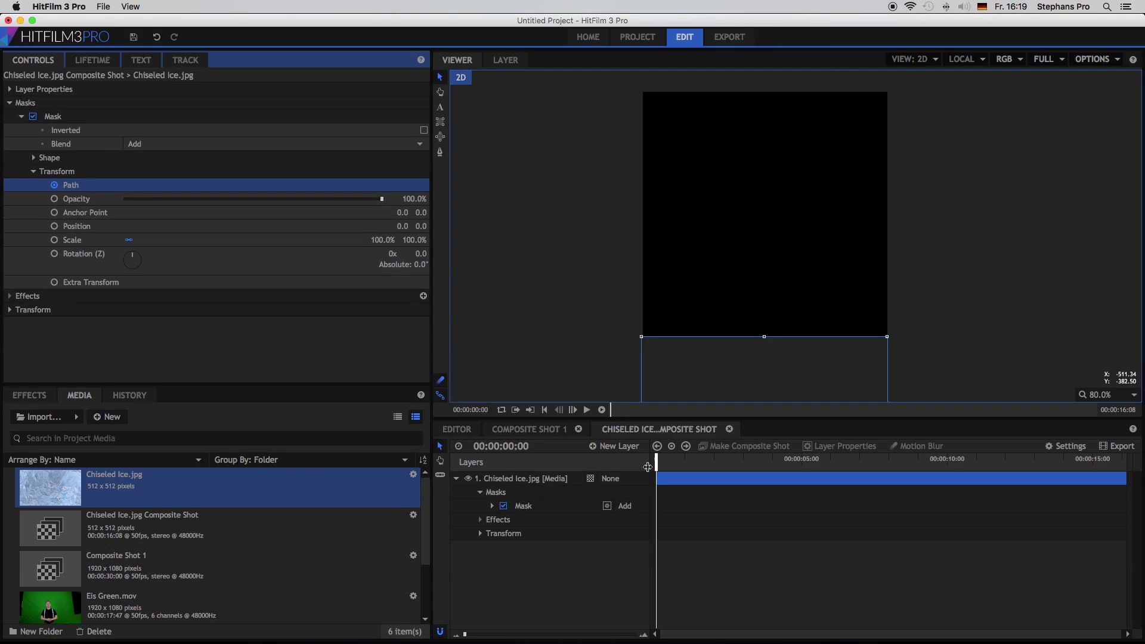
drag(656, 461, 698, 469)
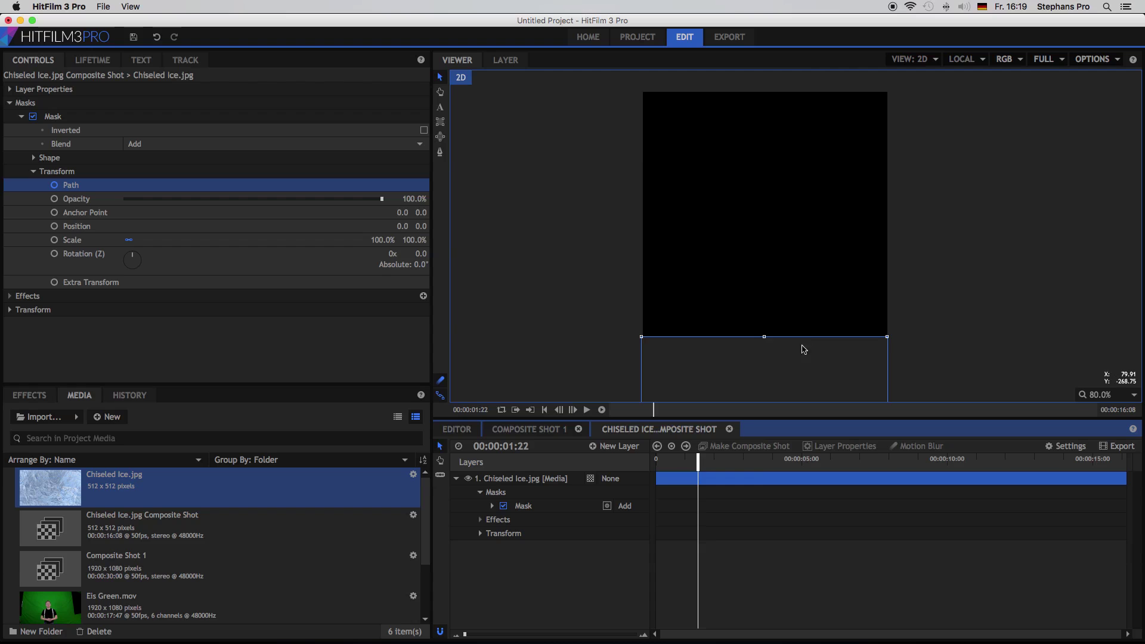
drag(799, 353, 792, 116)
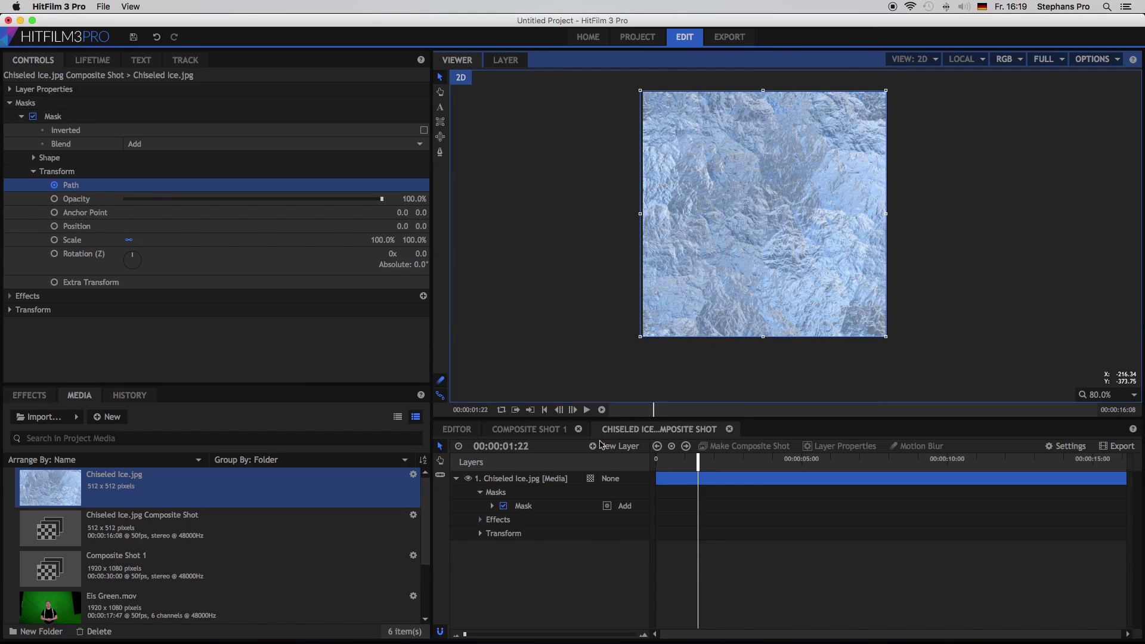
In Composite Shot 1, reshape the ice layer's mask handles to fit snugly around the actor.
click(543, 434)
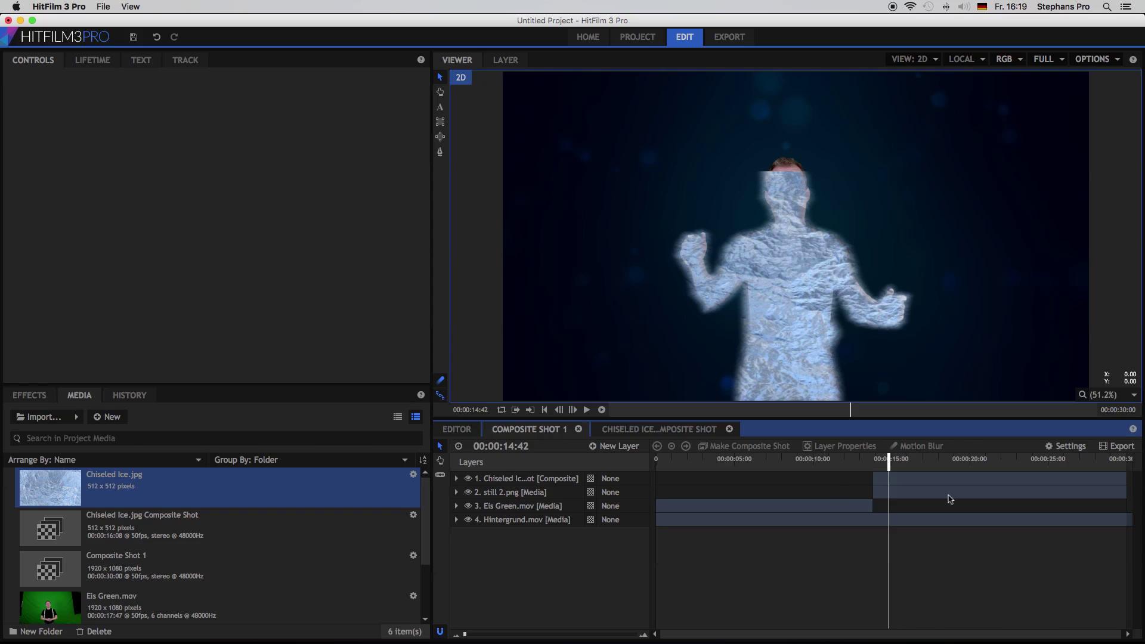
mouse_move(889, 463)
mouse_down()
mouse_move(871, 466)
mouse_move(905, 463)
mouse_up()
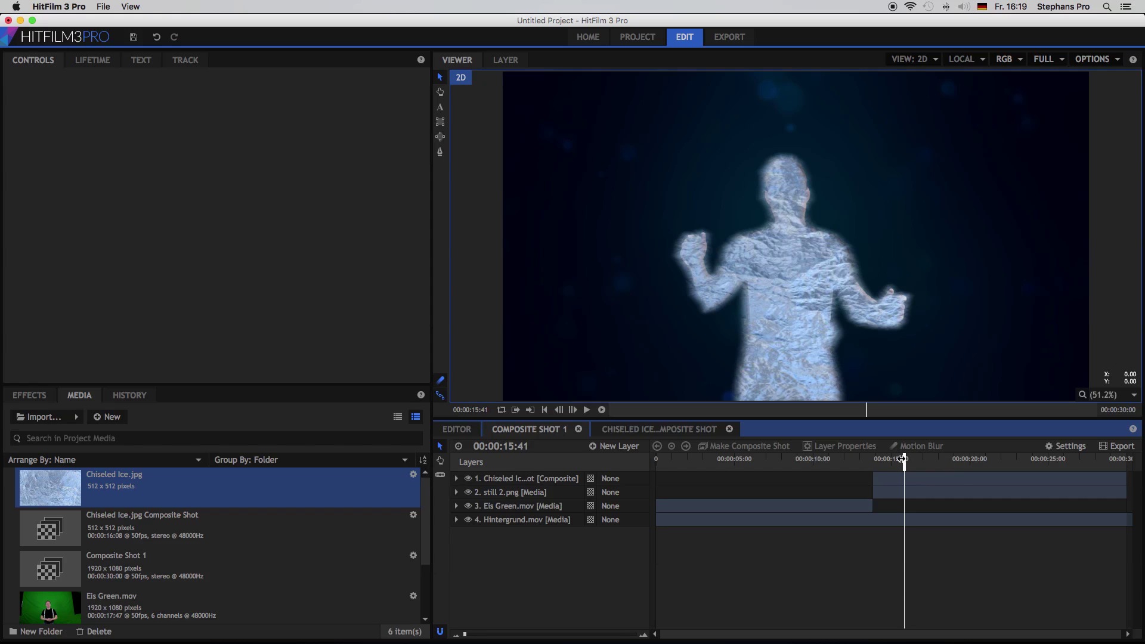
click(456, 479)
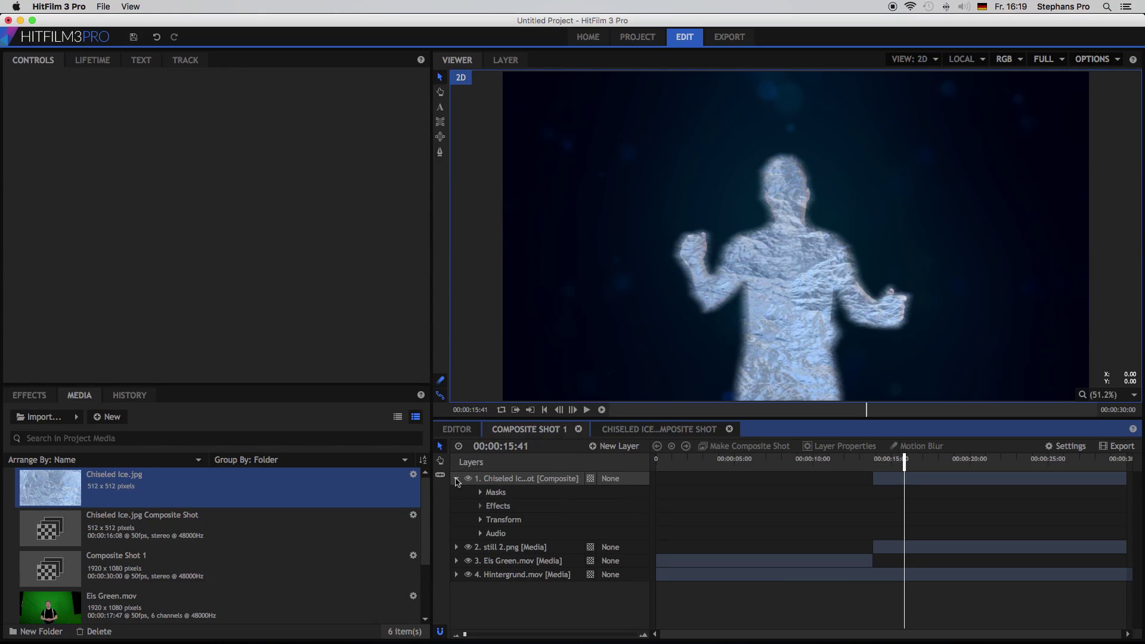
click(481, 493)
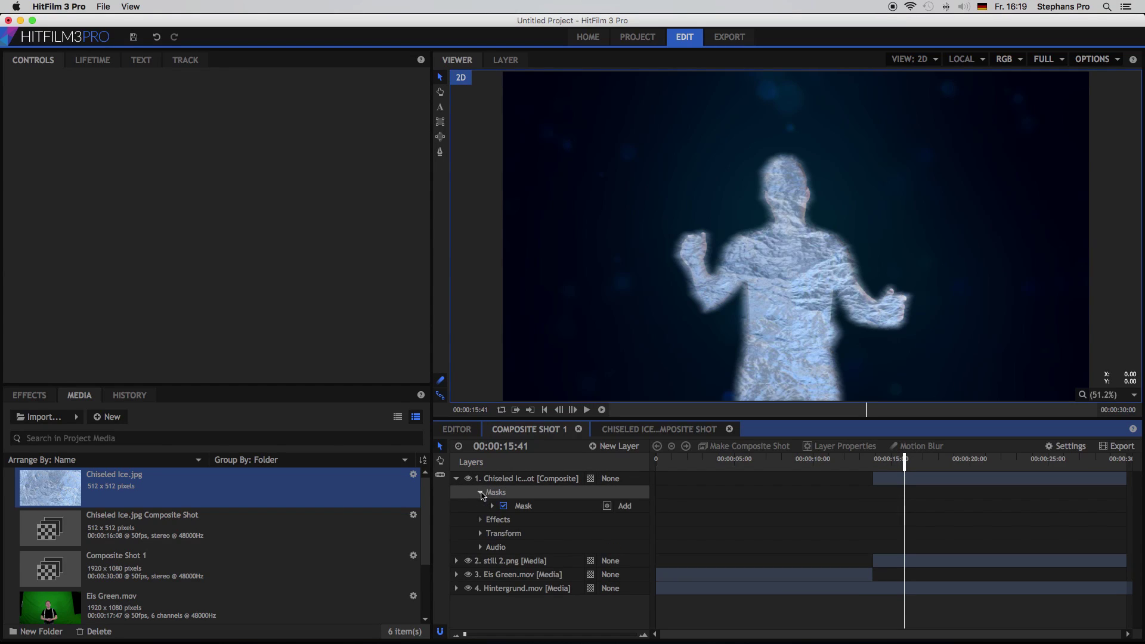
click(523, 506)
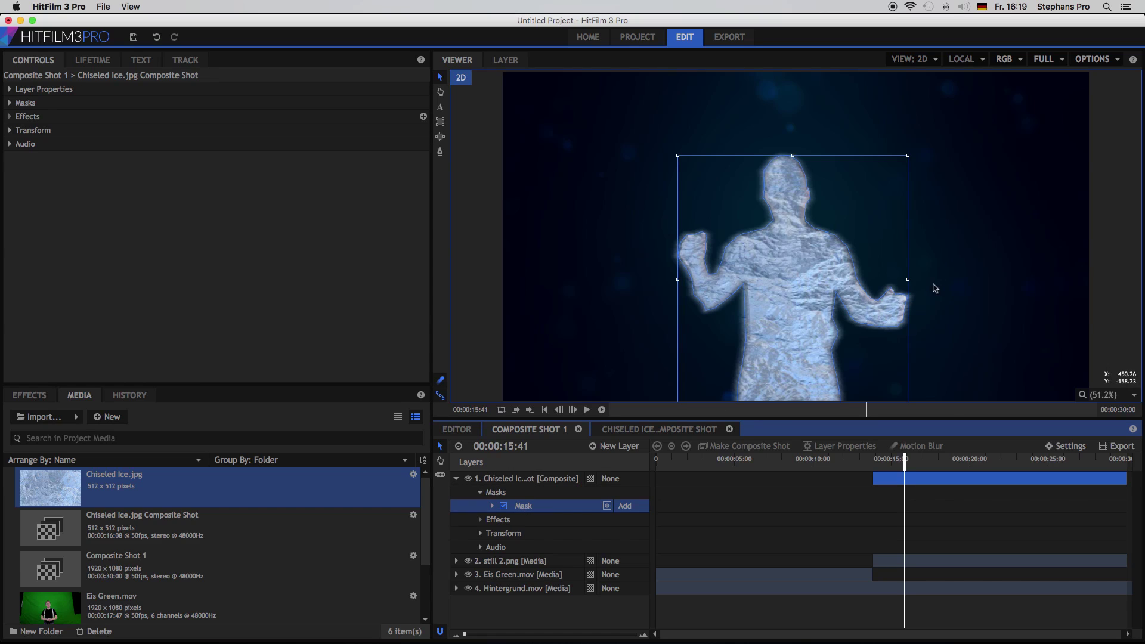
click(908, 279)
drag(907, 279, 909, 279)
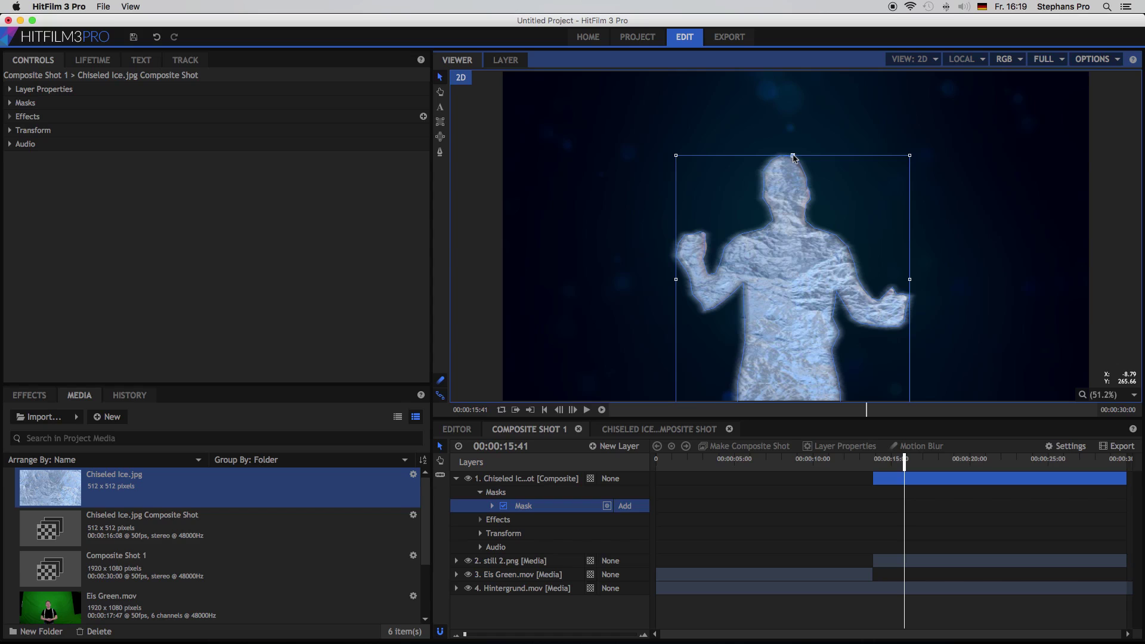
drag(793, 157, 793, 155)
drag(909, 280, 912, 280)
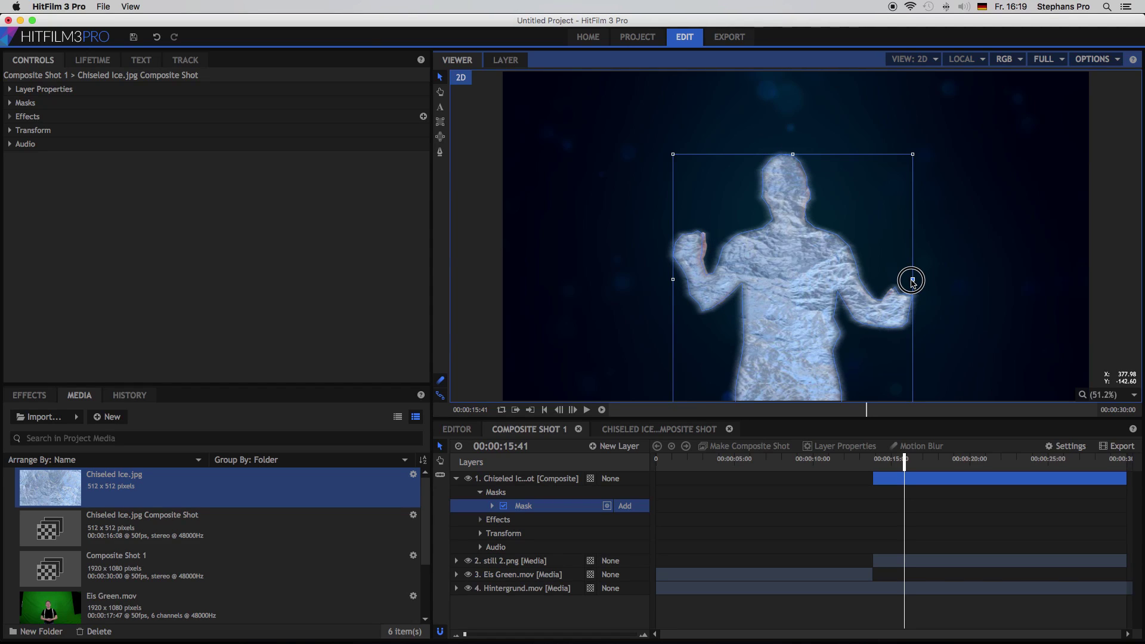
drag(820, 289, 820, 286)
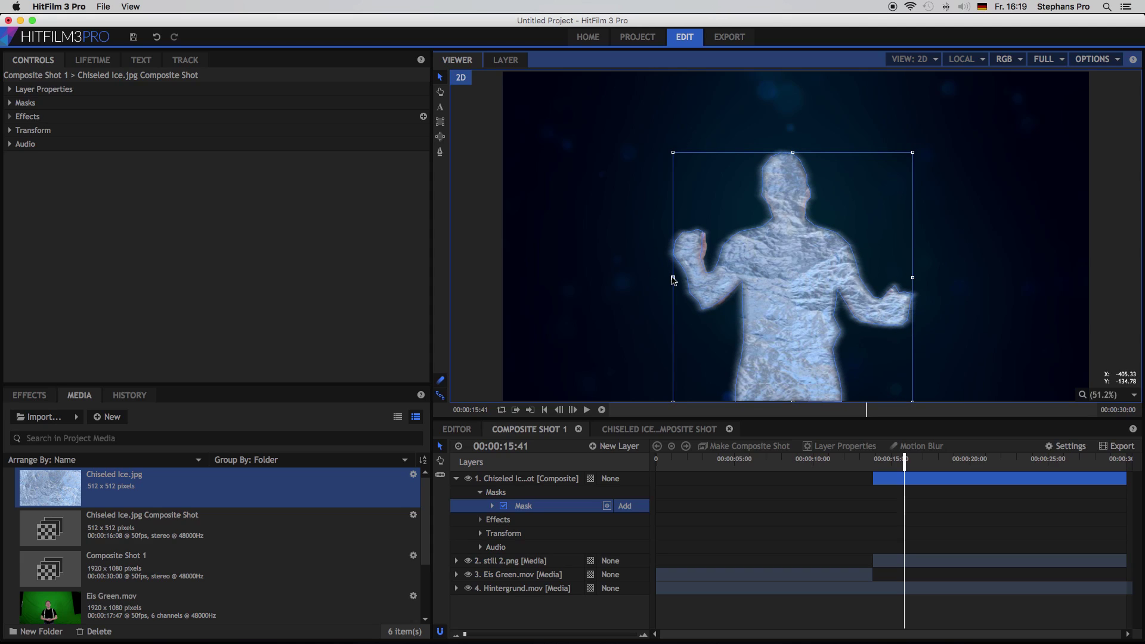
drag(673, 280, 678, 280)
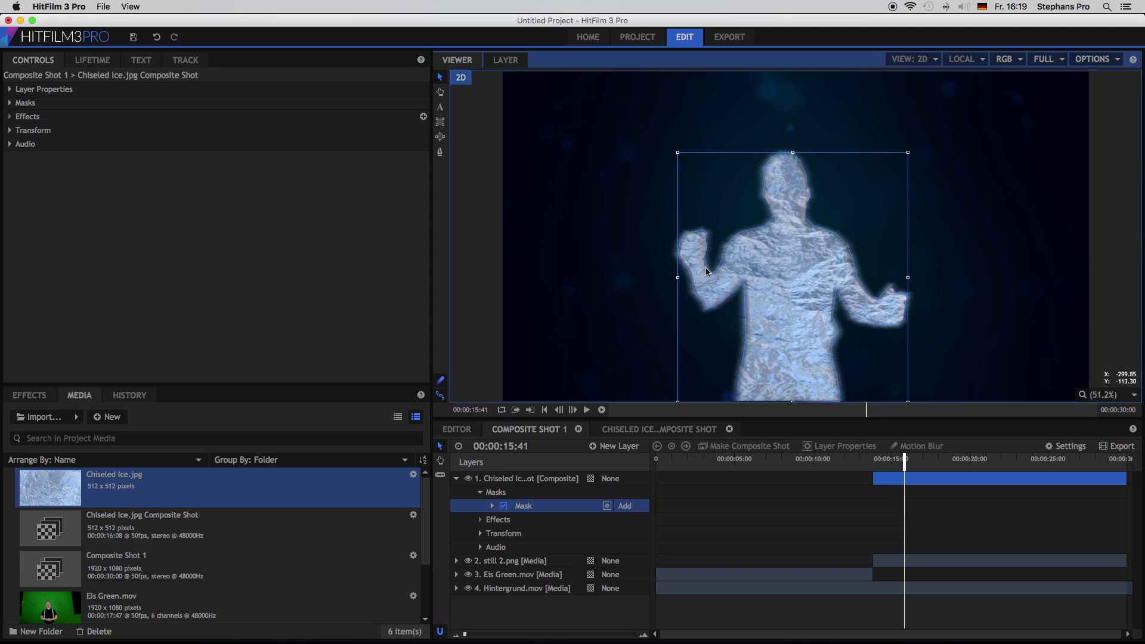
Set the mask's Shape Expansion to 4.0px and scrub back to check the ice coverage.
click(10, 102)
click(22, 117)
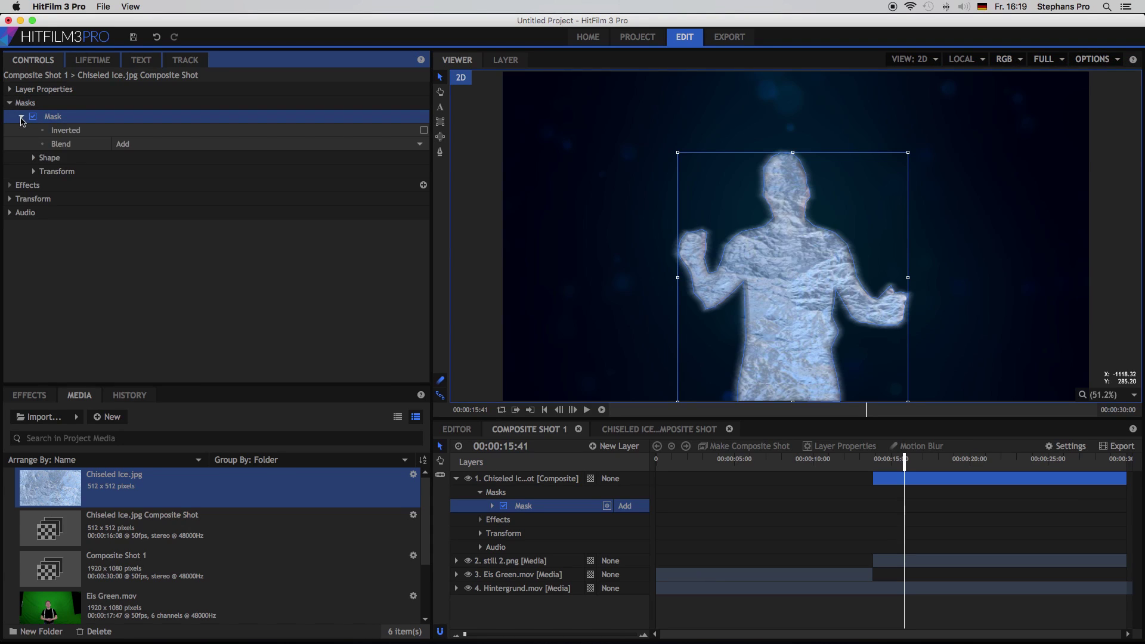
click(33, 158)
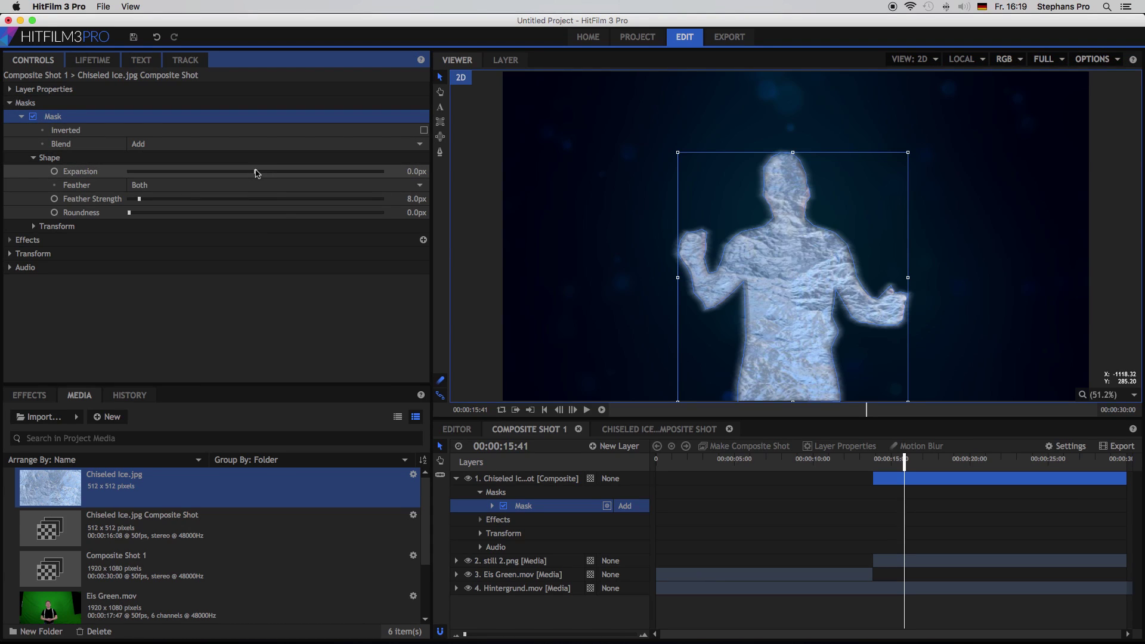
drag(255, 171, 258, 172)
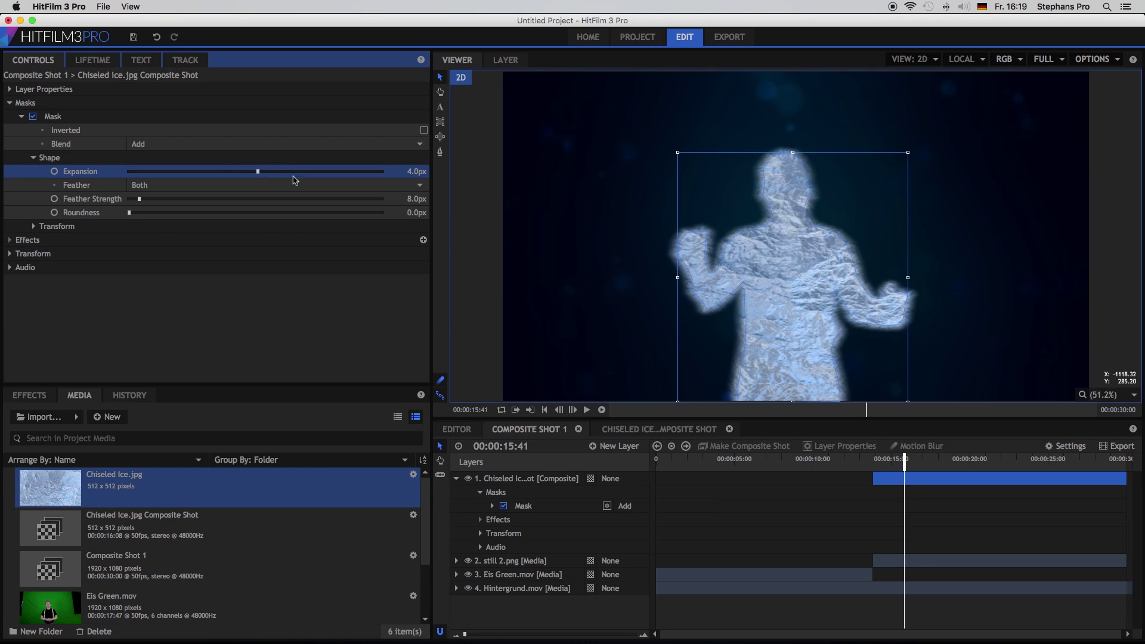
drag(902, 466, 883, 467)
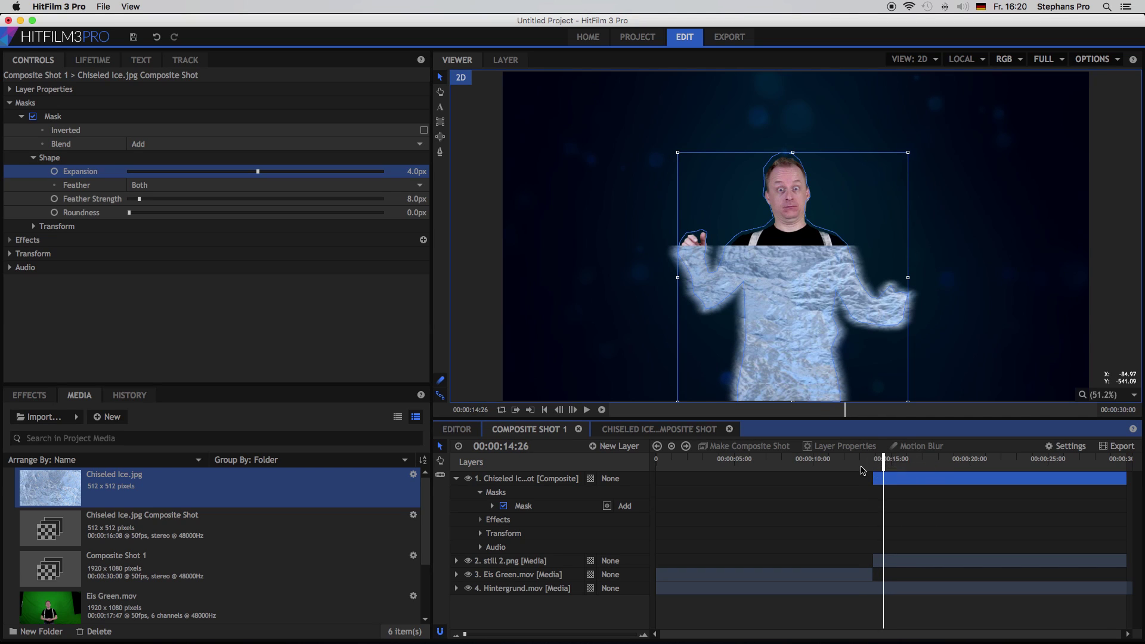
In the Chiseled Ice.jpg composite, feather the rectangle mask to 22.0px with 4.0px roundness.
click(689, 430)
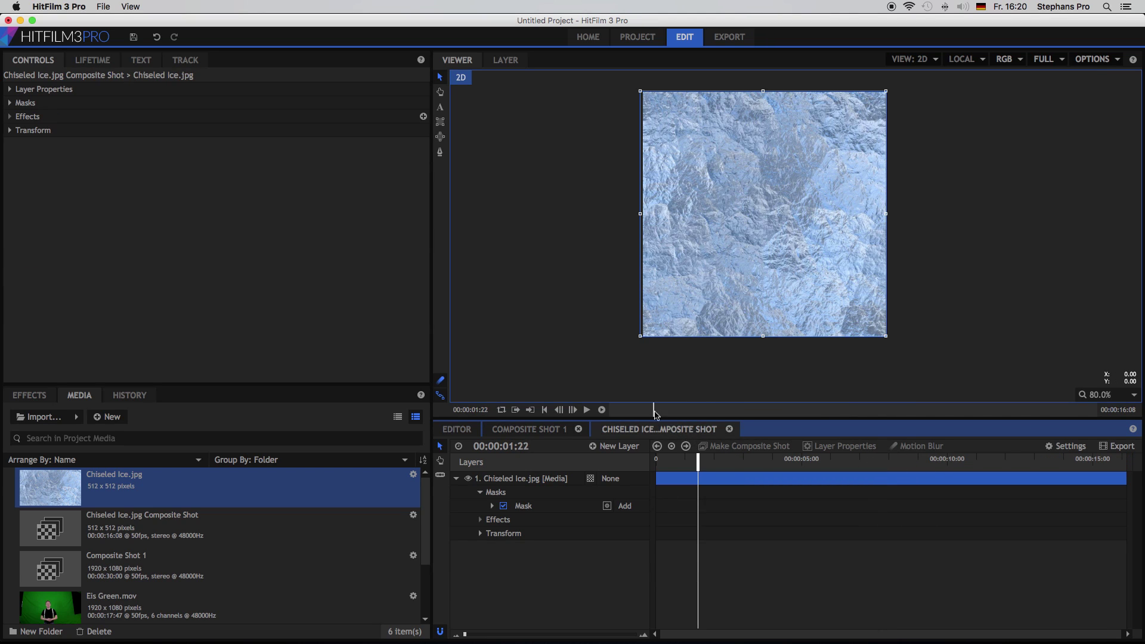
click(18, 102)
click(20, 116)
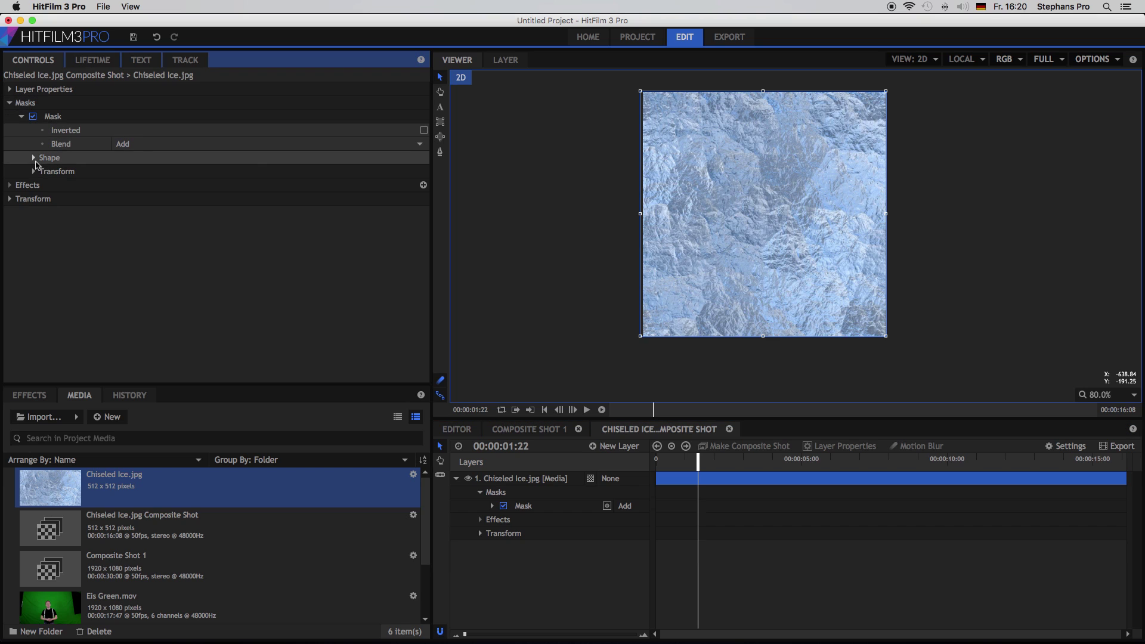
click(34, 157)
mouse_move(127, 201)
mouse_down()
mouse_move(159, 204)
mouse_move(137, 218)
mouse_up()
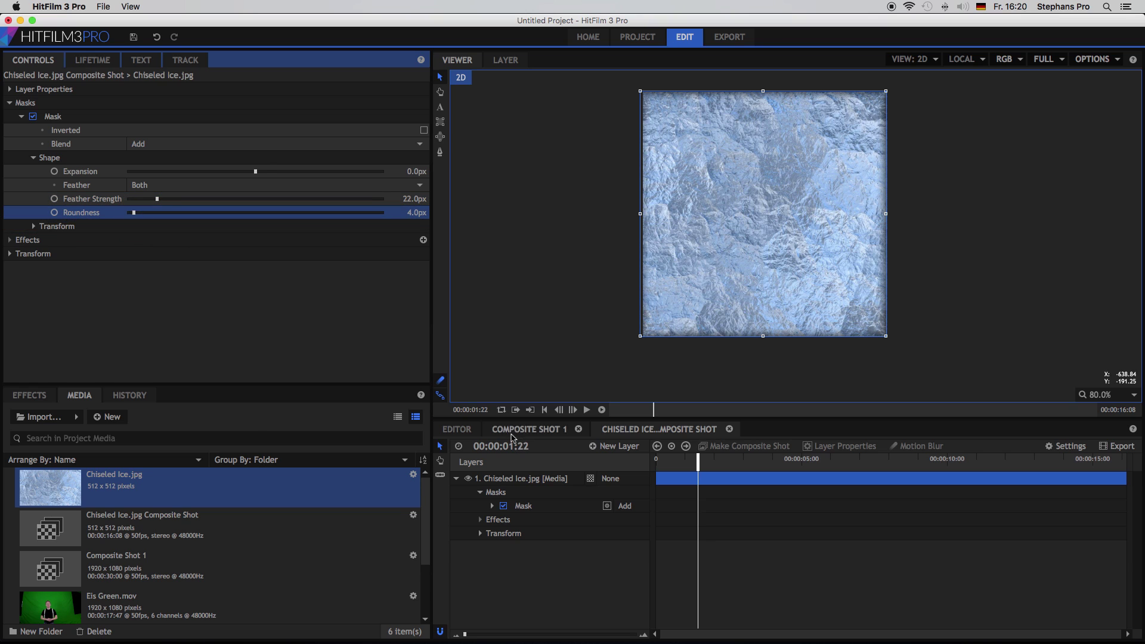
Scale the viewer to fit the ice image and show the Effects library.
click(1132, 395)
click(1130, 518)
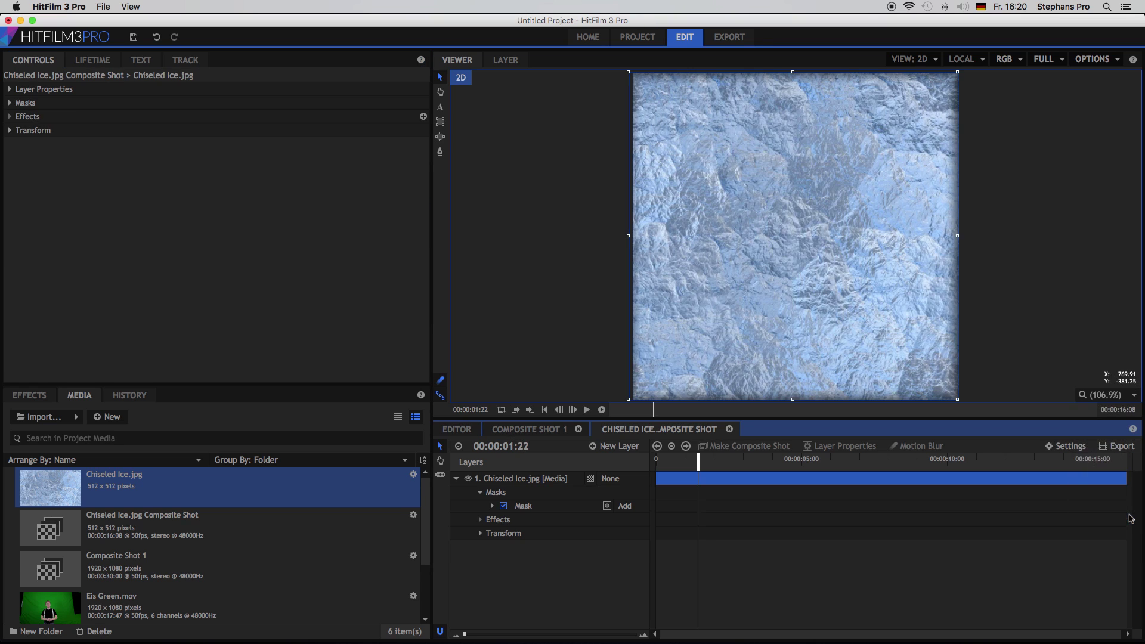
click(38, 395)
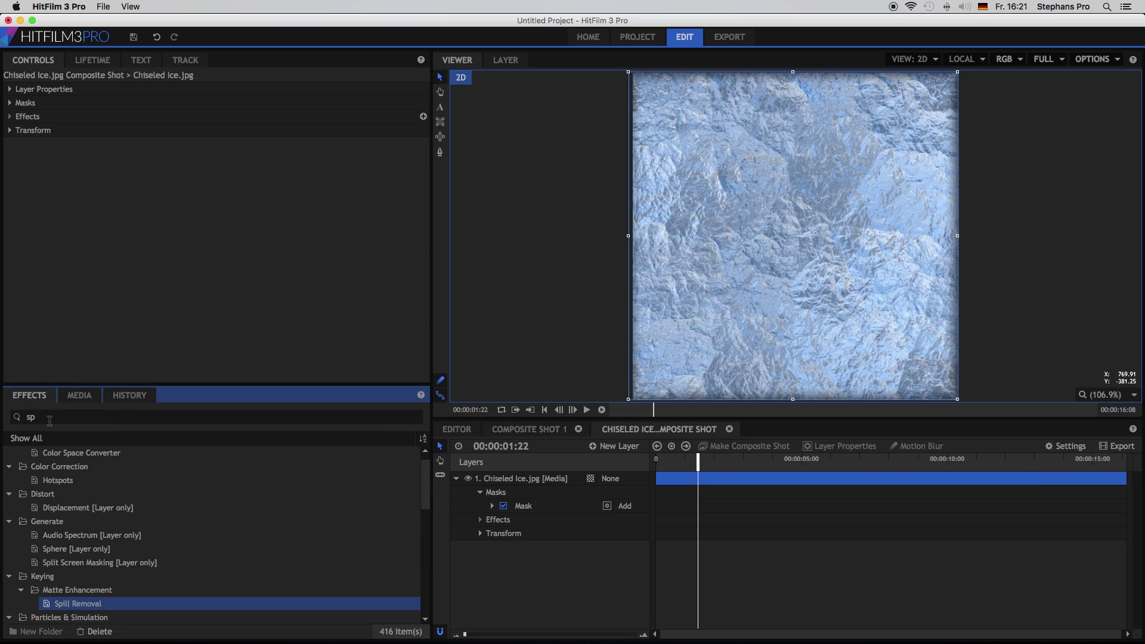
Apply Color Correction Wheels to the Chiseled Ice layer and push both wheels toward blue.
drag(50, 420, 22, 417)
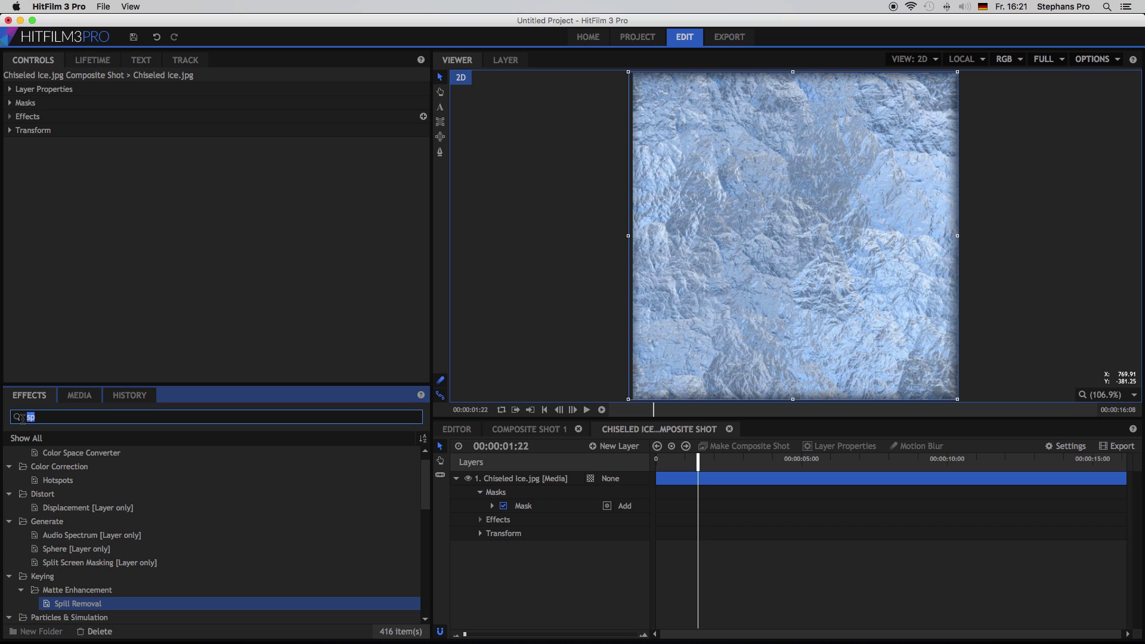
key(BackSpace)
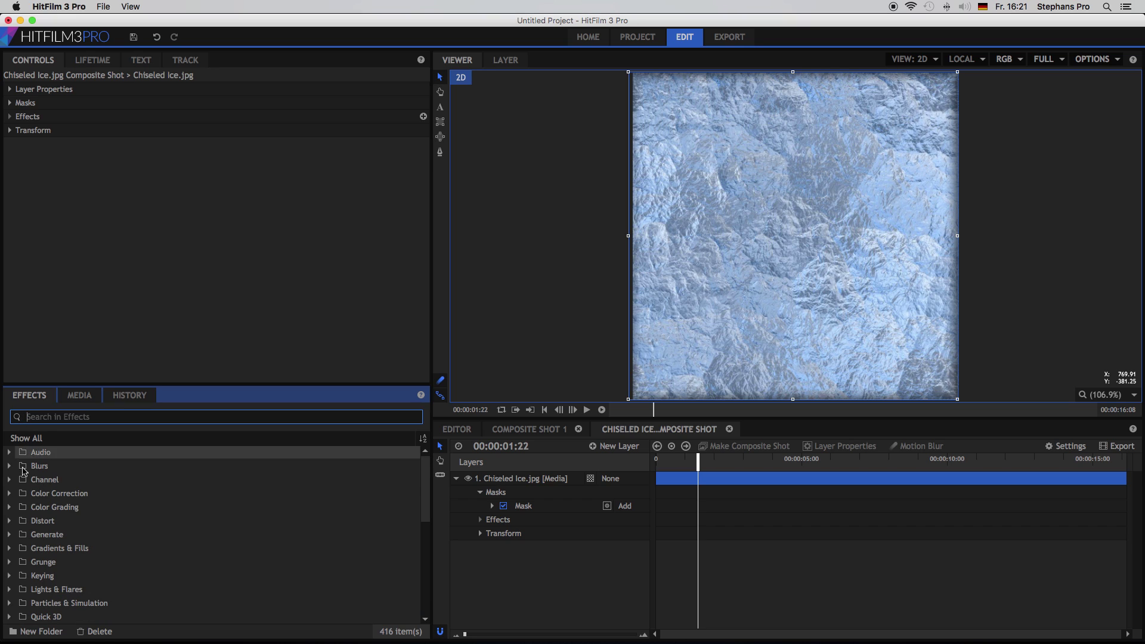
click(8, 494)
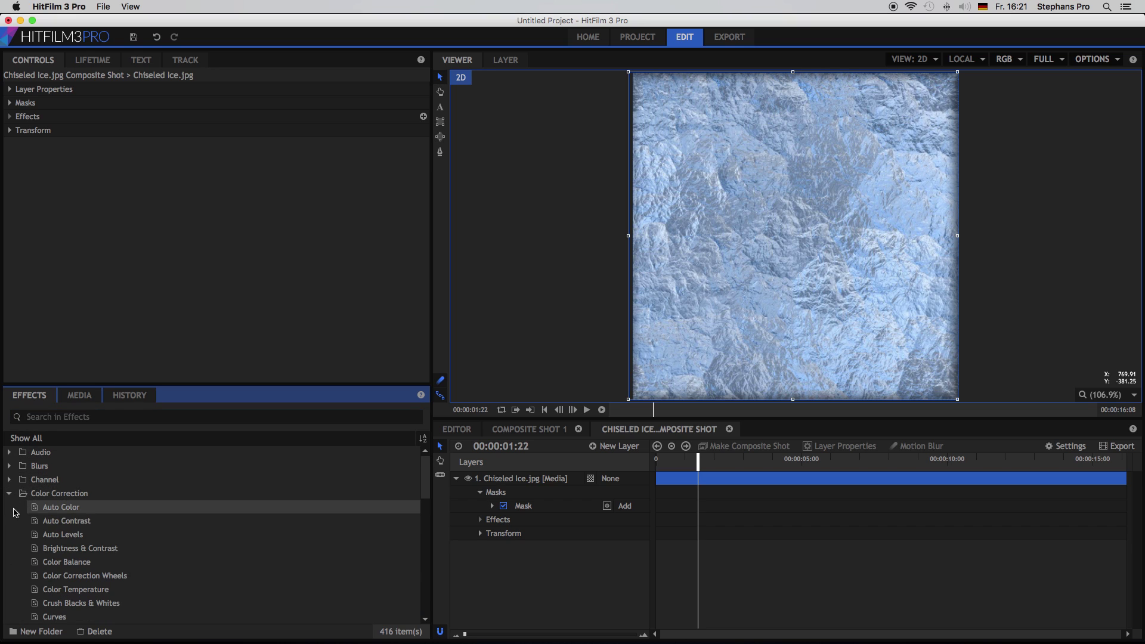
scroll(24, 516, down, 2)
drag(75, 554, 511, 524)
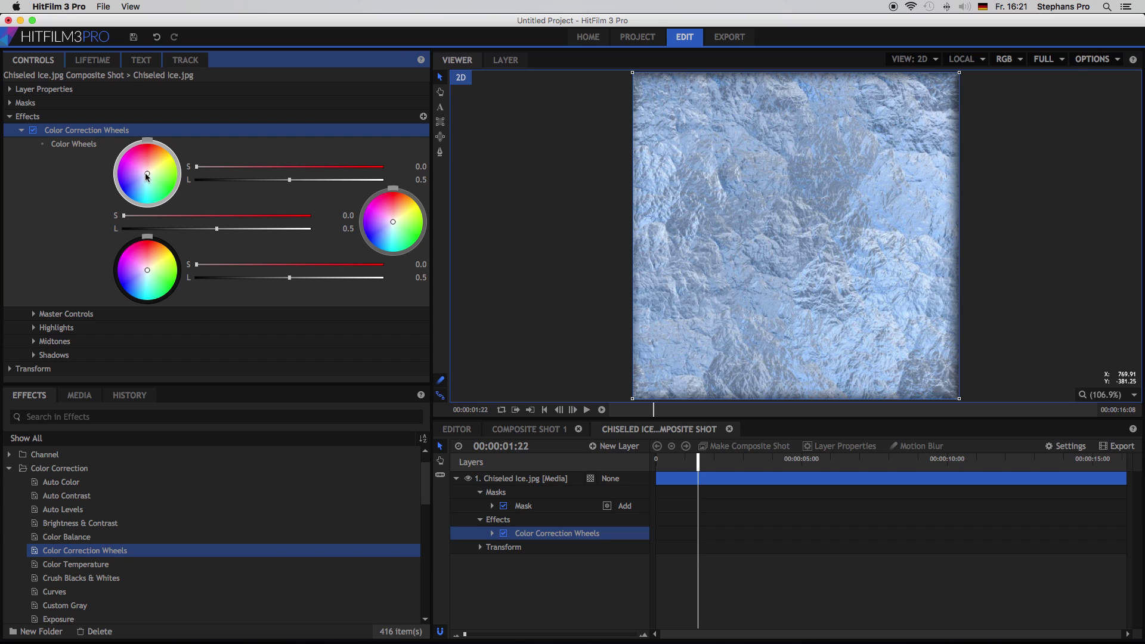
drag(146, 175, 137, 190)
drag(392, 224, 389, 231)
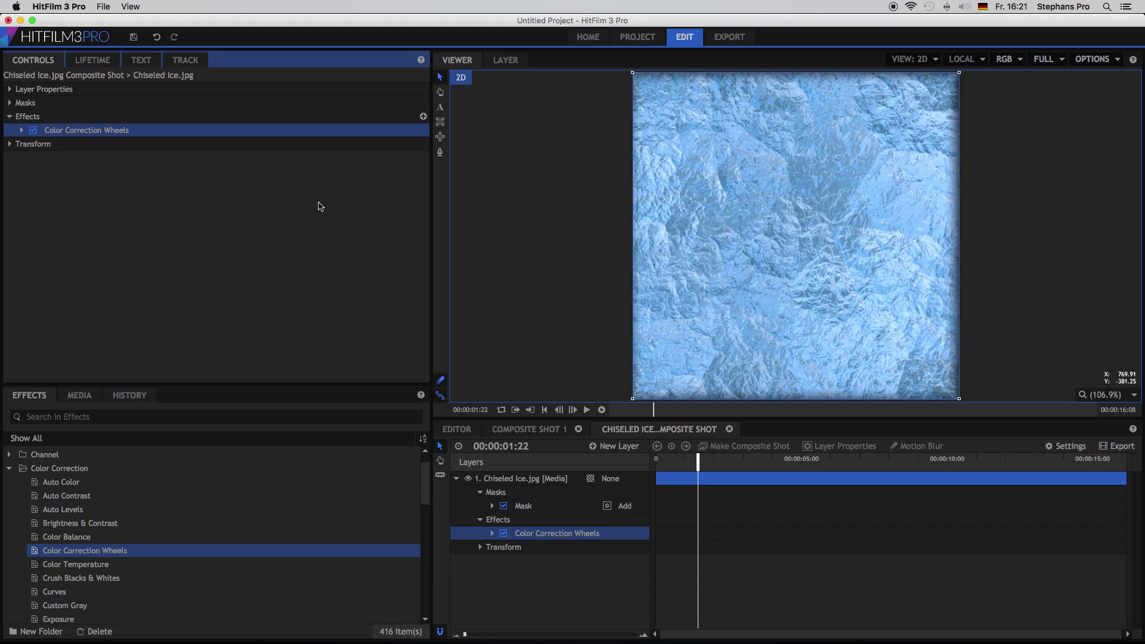
Drop the ice composite layer's Transform opacity to 70% in Composite Shot 1.
click(529, 429)
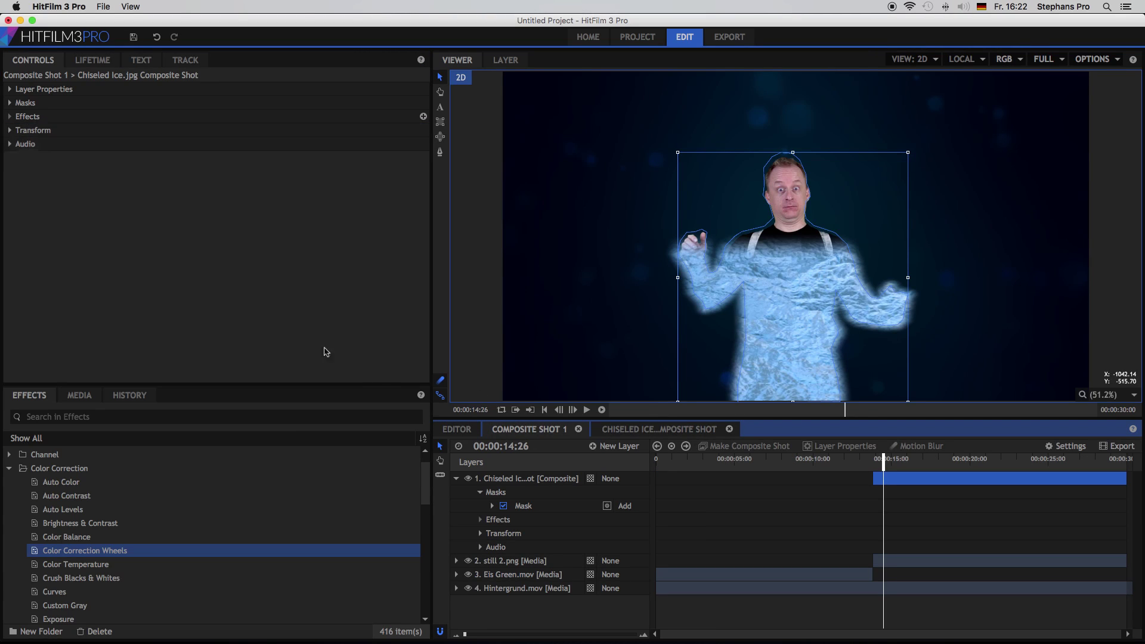
click(514, 536)
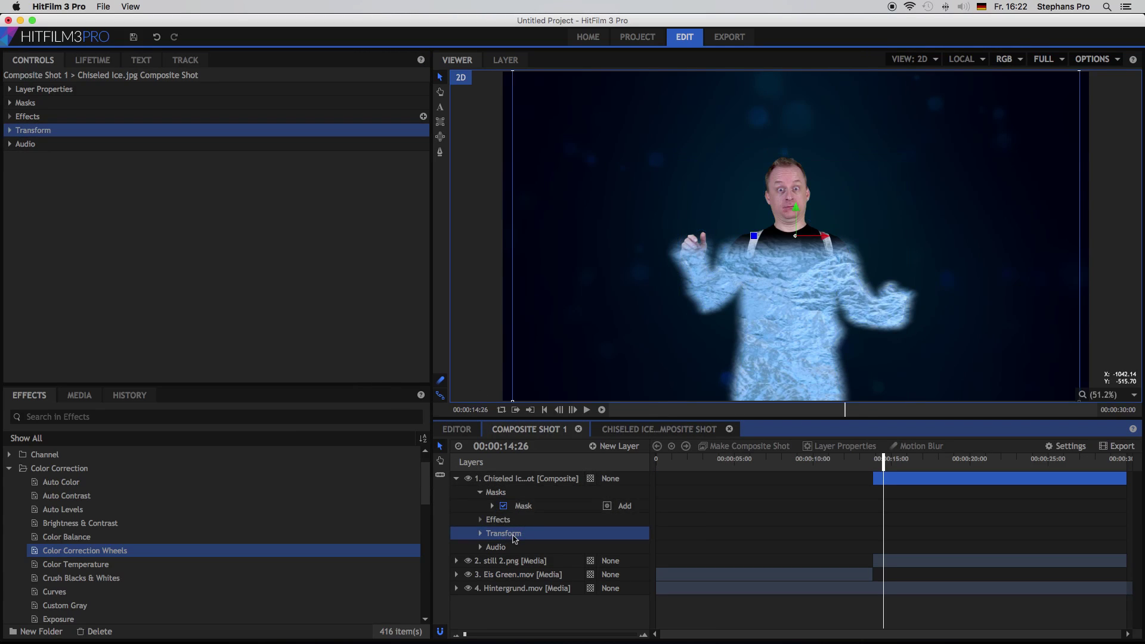
click(10, 130)
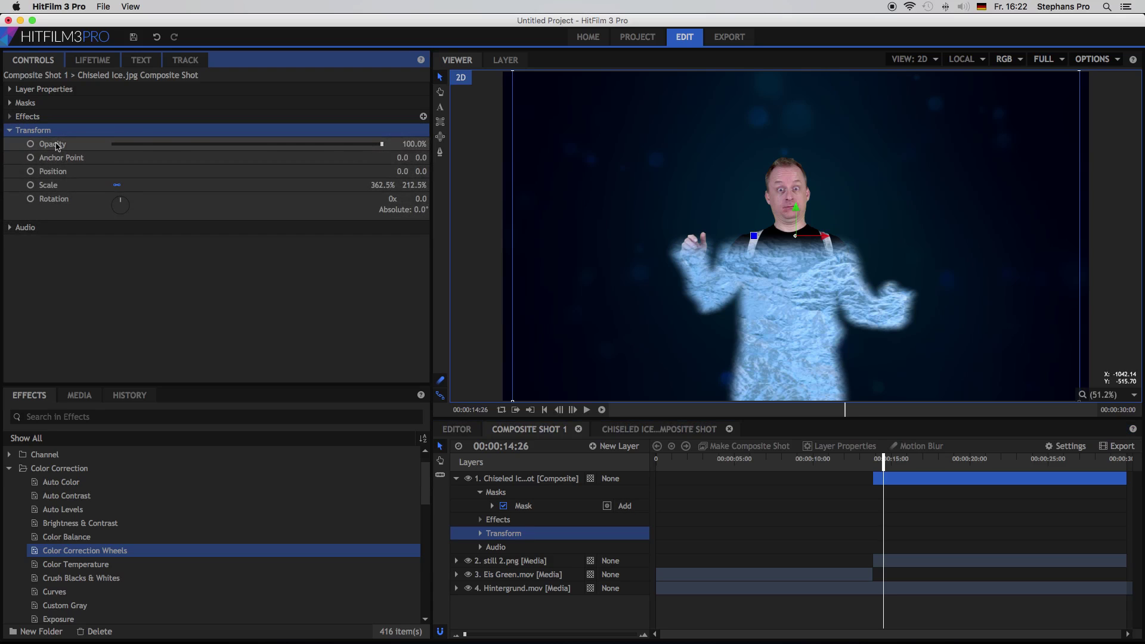
drag(382, 147, 315, 146)
drag(888, 466, 900, 466)
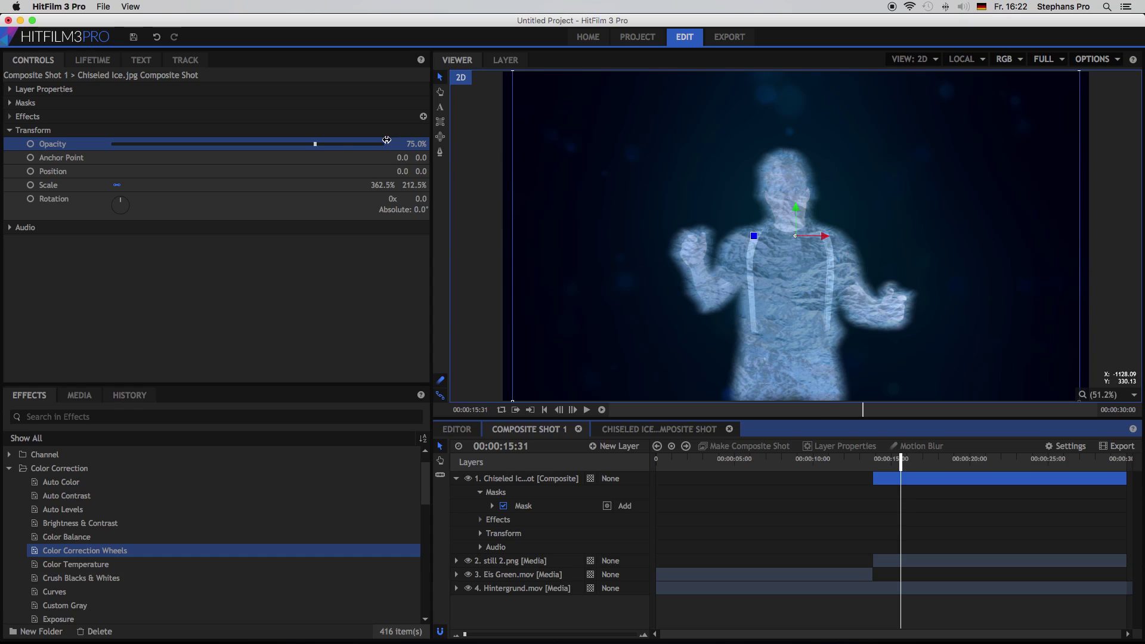
click(315, 145)
drag(314, 145, 303, 146)
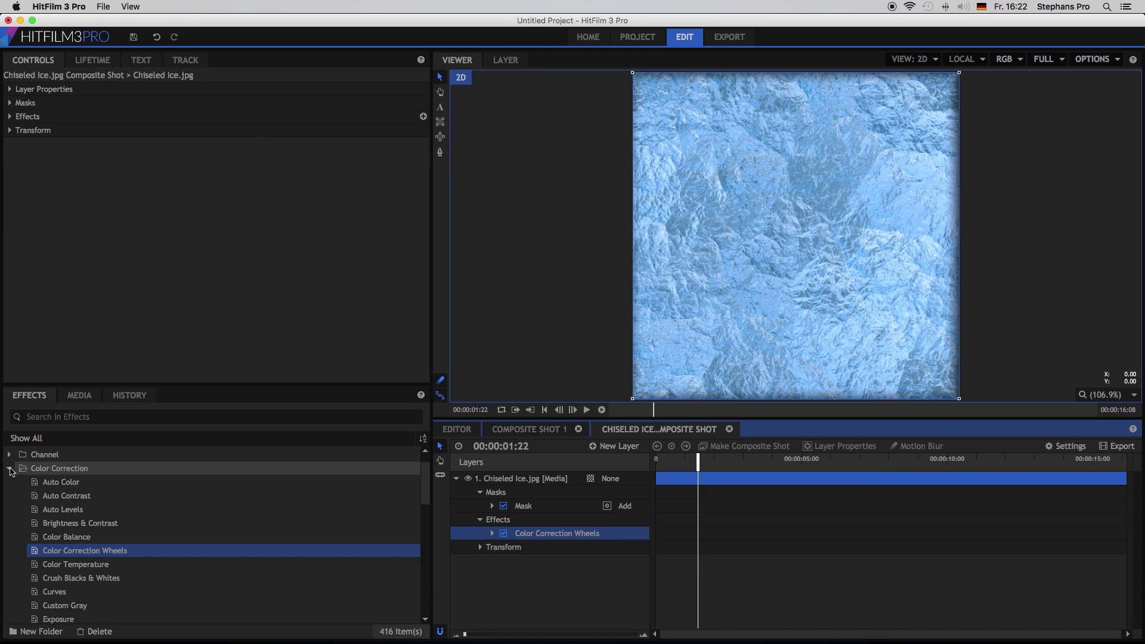
Apply Auto Light Flares to the Chiseled Ice layer with the Digital Blocks flare type.
click(9, 469)
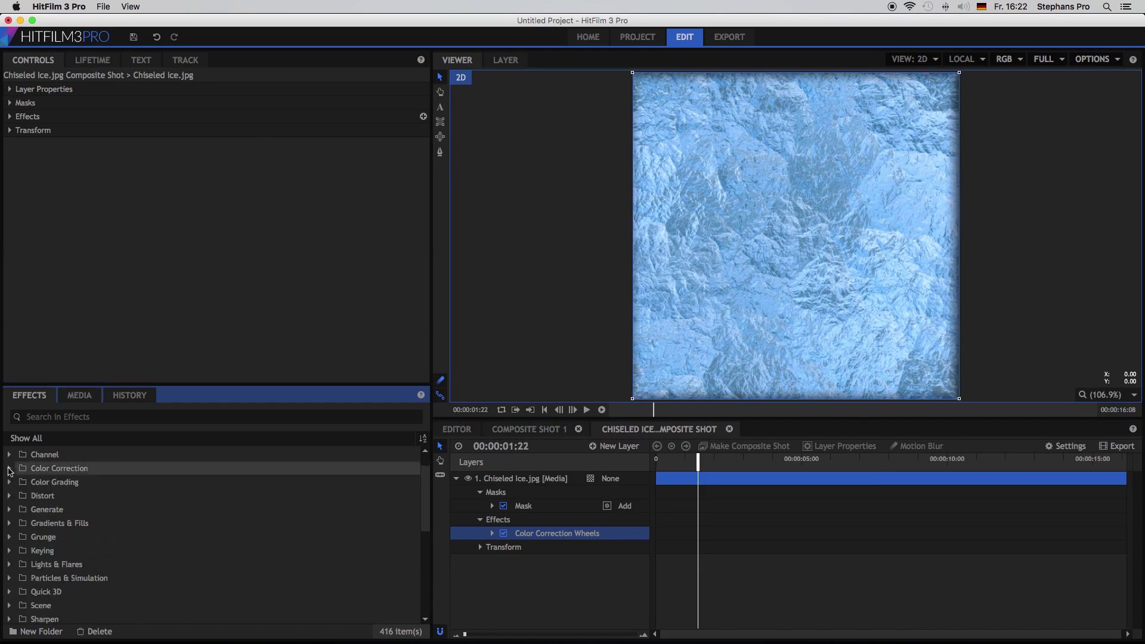
click(9, 565)
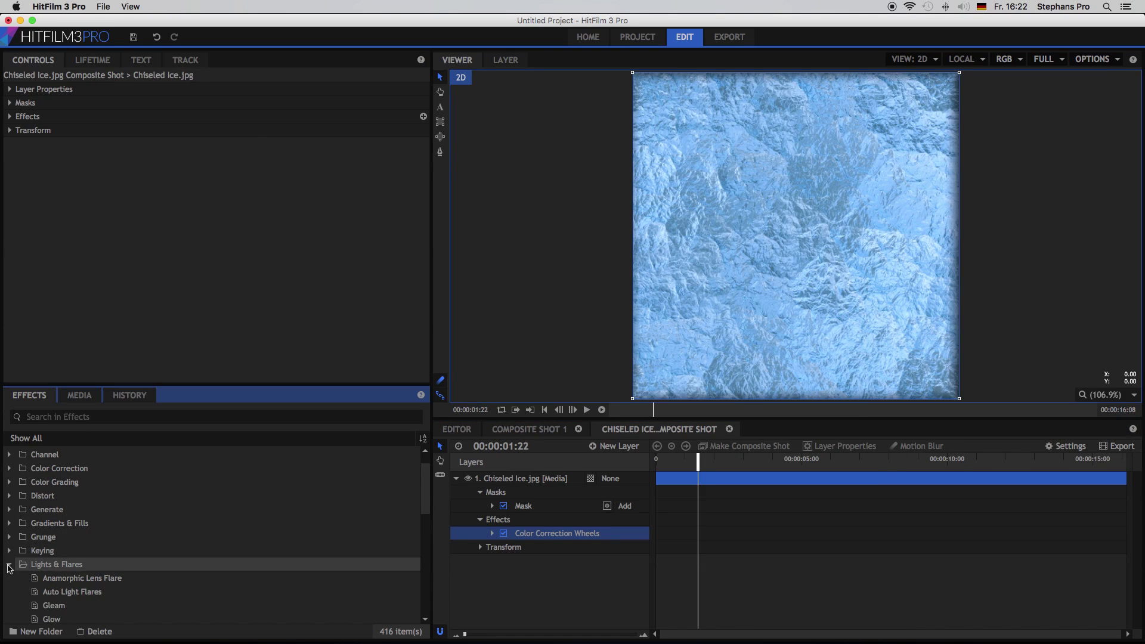
scroll(33, 565, down, 1)
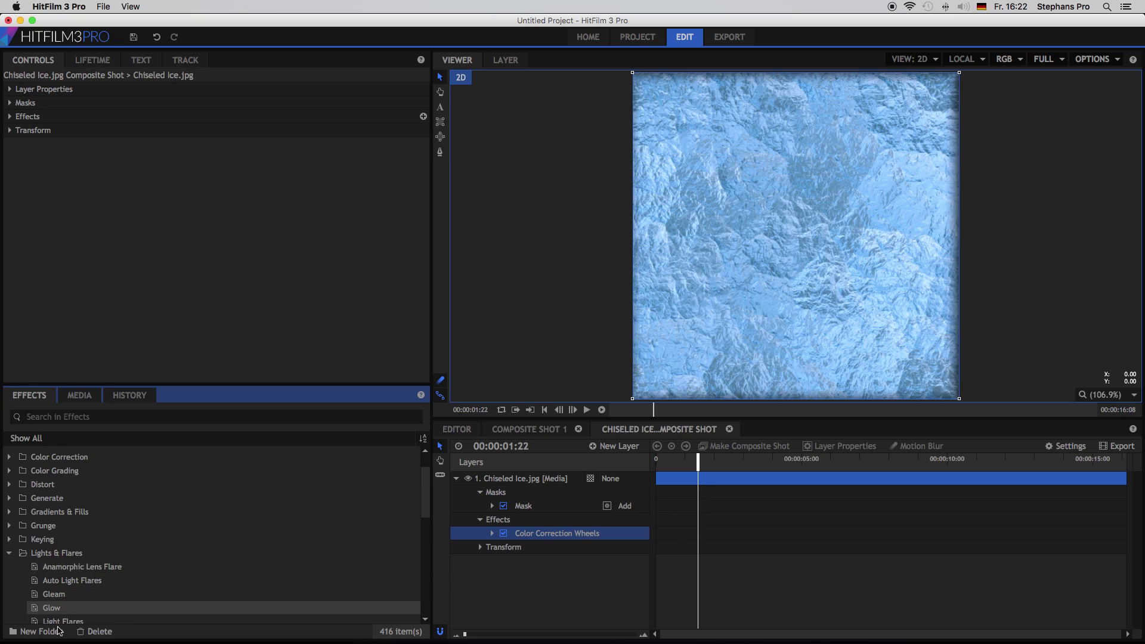
drag(90, 584, 550, 541)
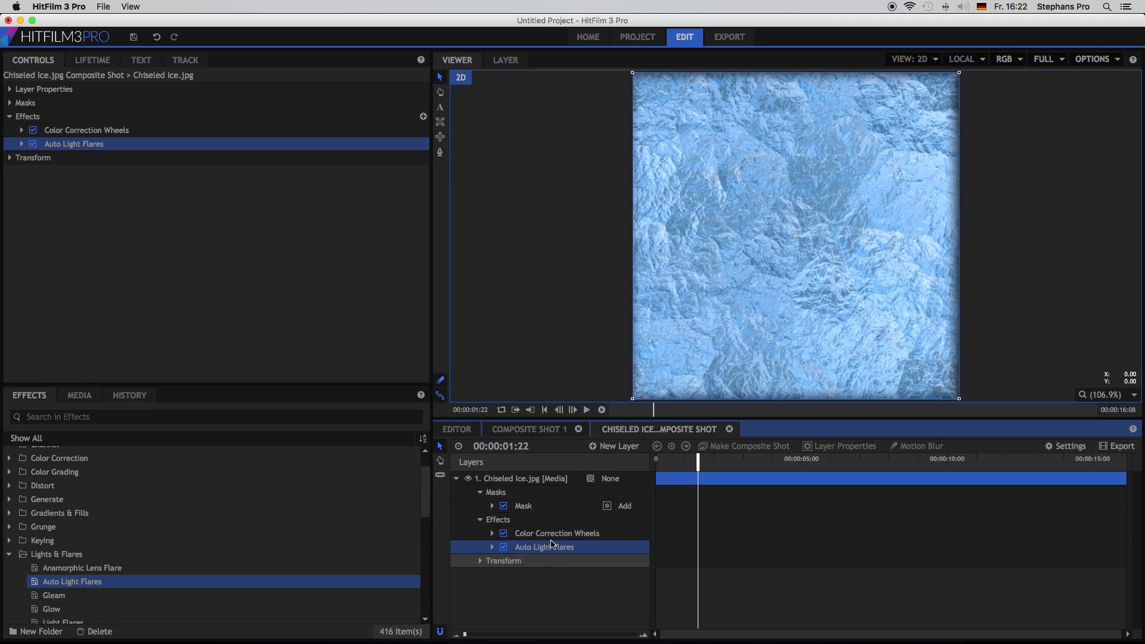
click(21, 143)
click(249, 160)
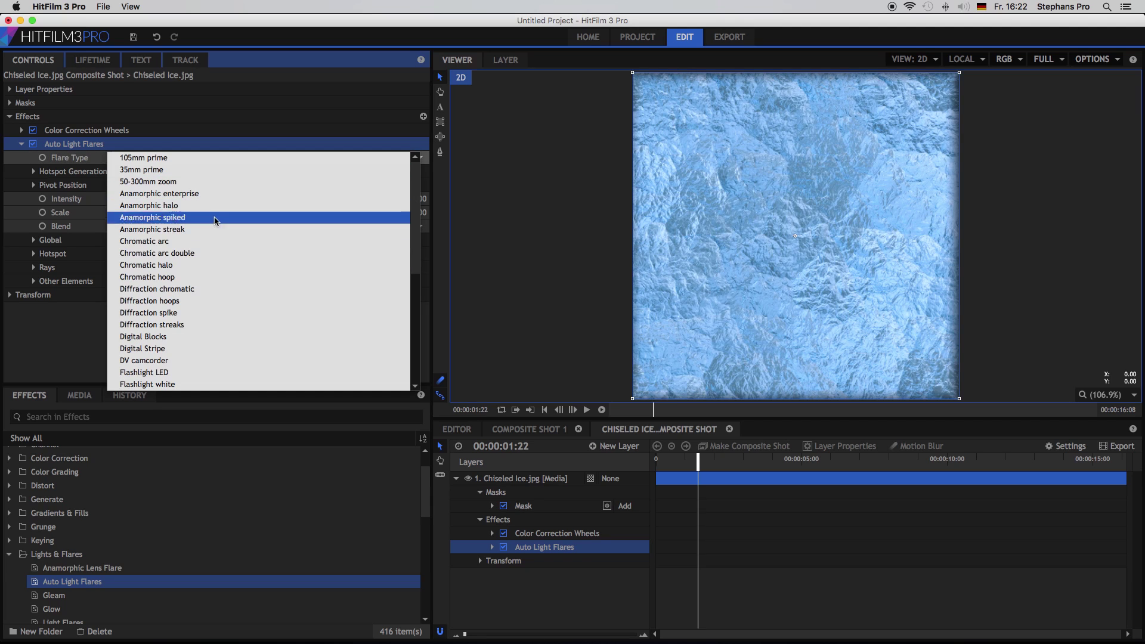
click(186, 338)
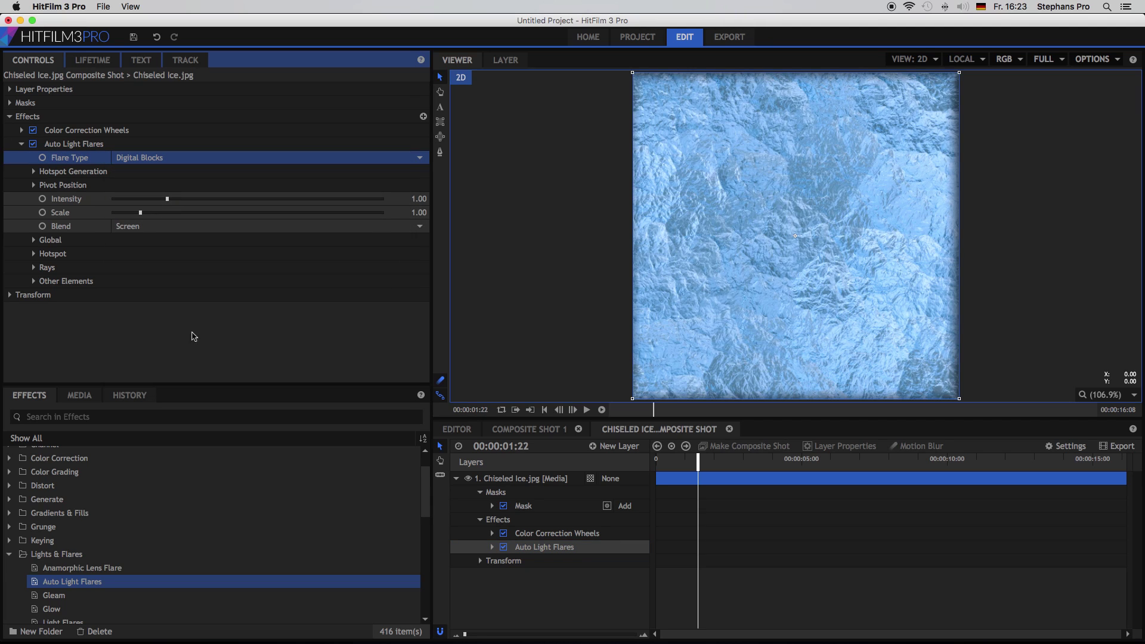
Set the flare Intensity to 1.85 and the hotspot Threshold to 0.76.
click(419, 201)
text(1)
key(Return)
click(420, 201)
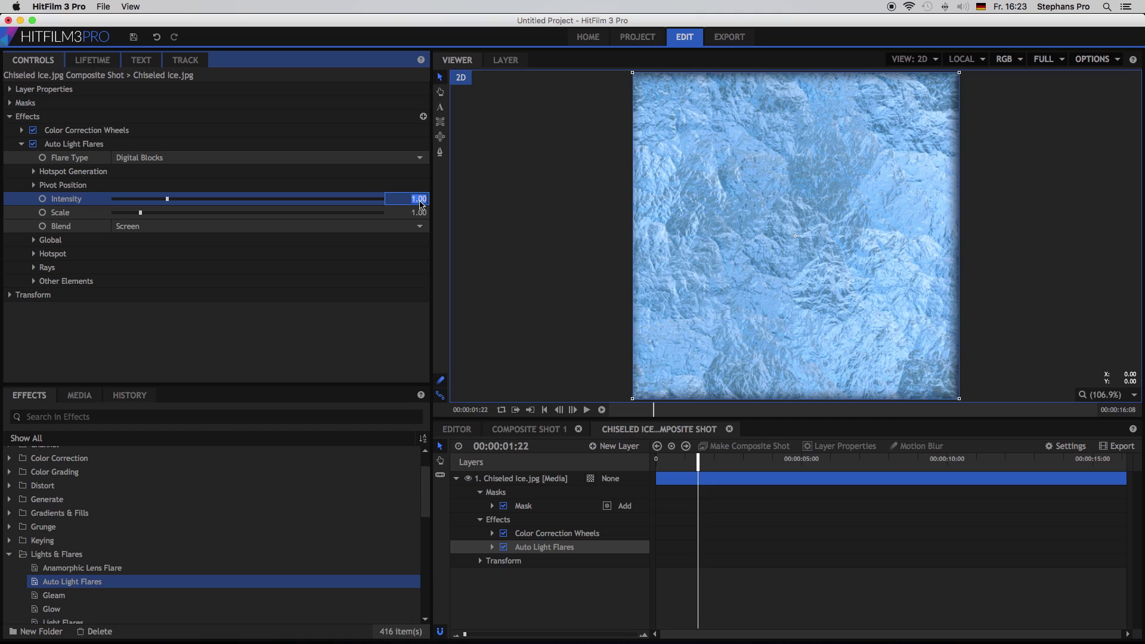
text(1)
key(Return)
click(34, 171)
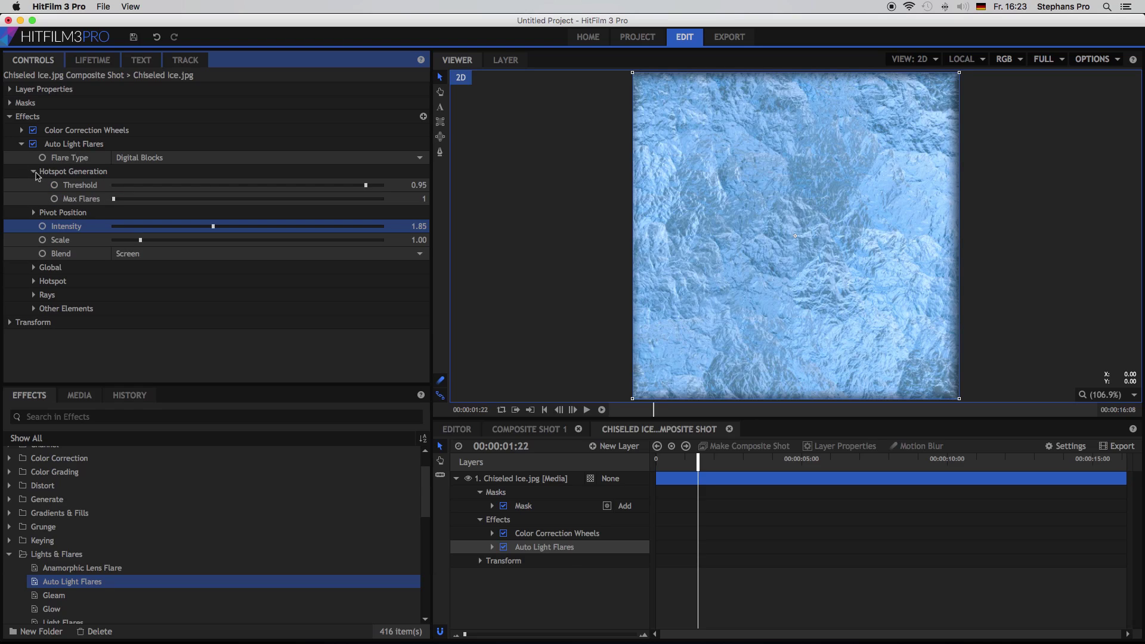
drag(420, 186, 421, 187)
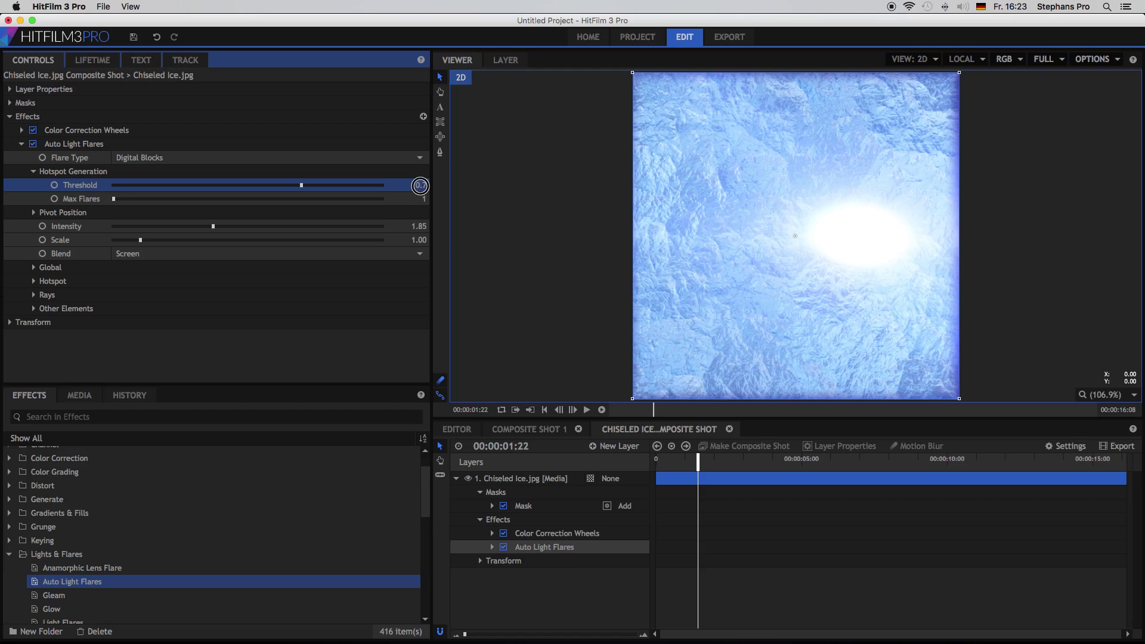
click(422, 189)
text(0,76)
key(Return)
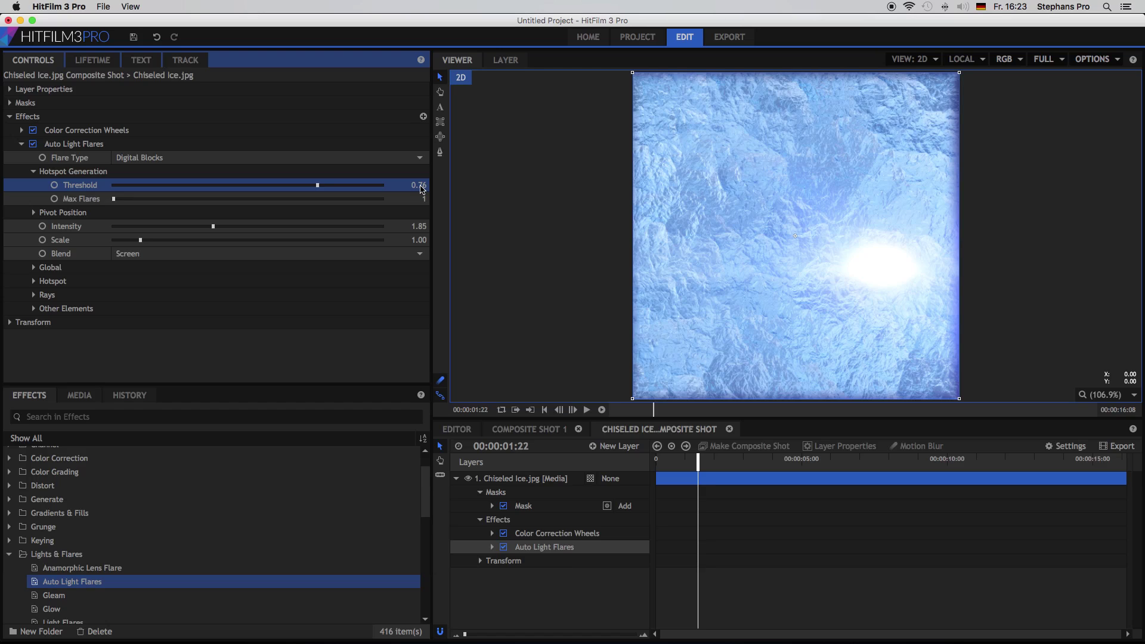
Tint the flare's hotspot colour light blue (129, 202, 255).
click(33, 281)
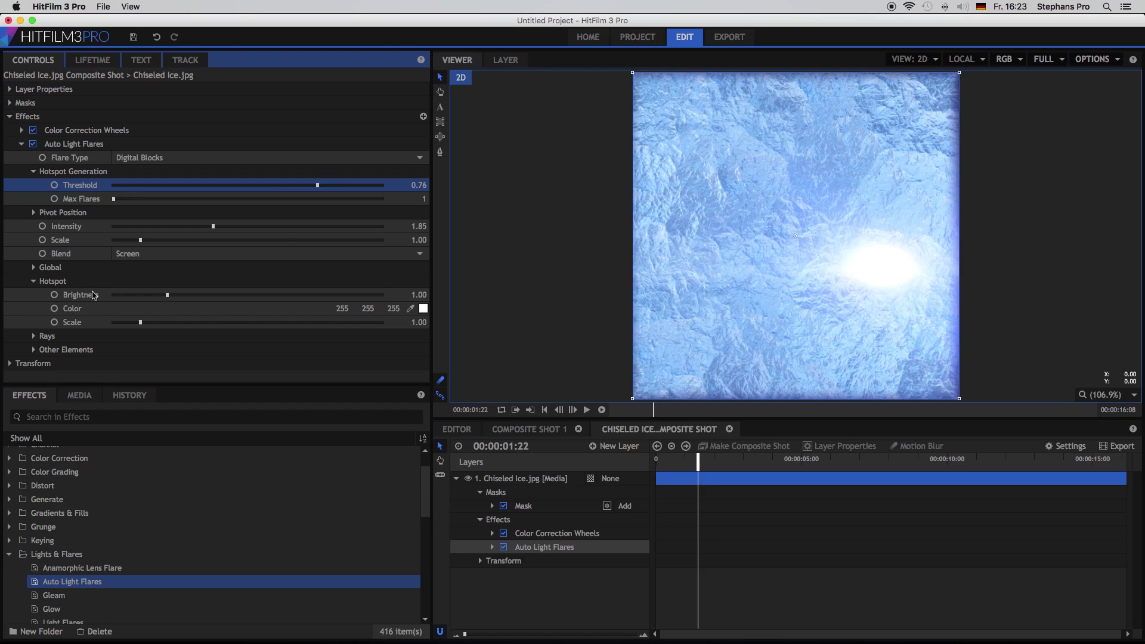
click(423, 308)
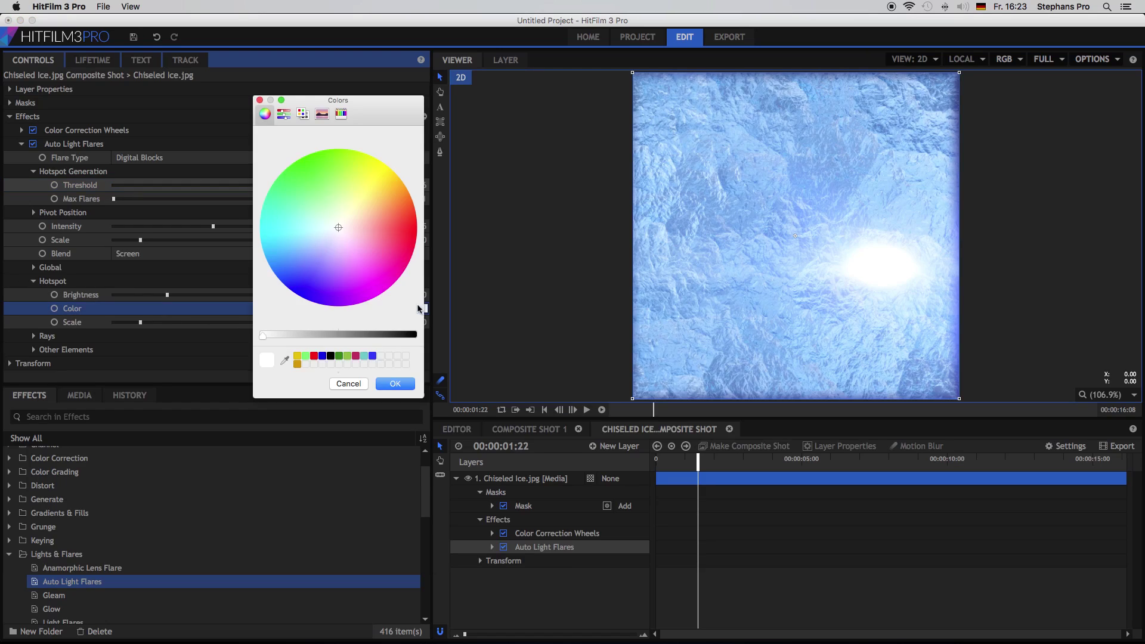
click(307, 239)
drag(308, 240, 303, 246)
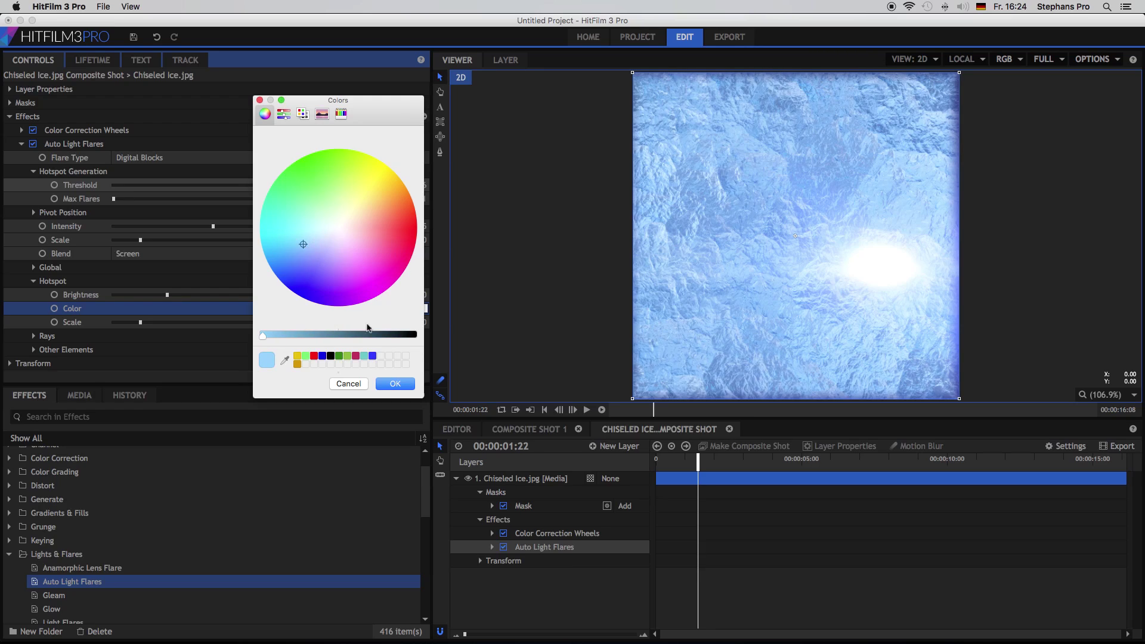
click(398, 384)
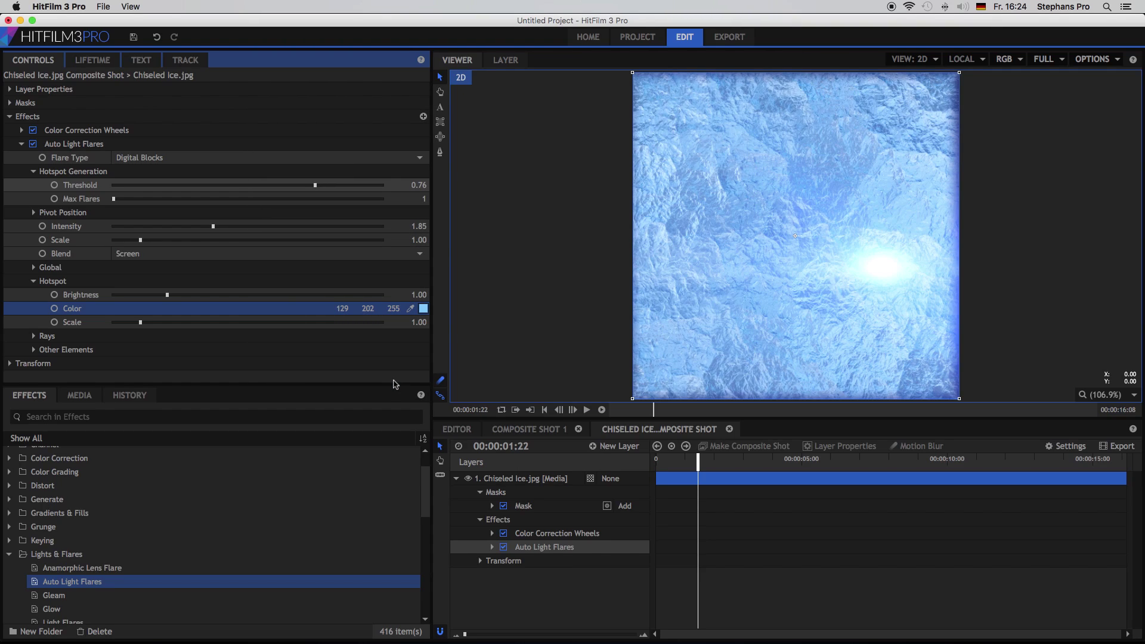
Add Grunge > Lens Dirt below Auto Light Flares on the ice layer, then reopen Composite Shot 1.
click(9, 553)
click(9, 527)
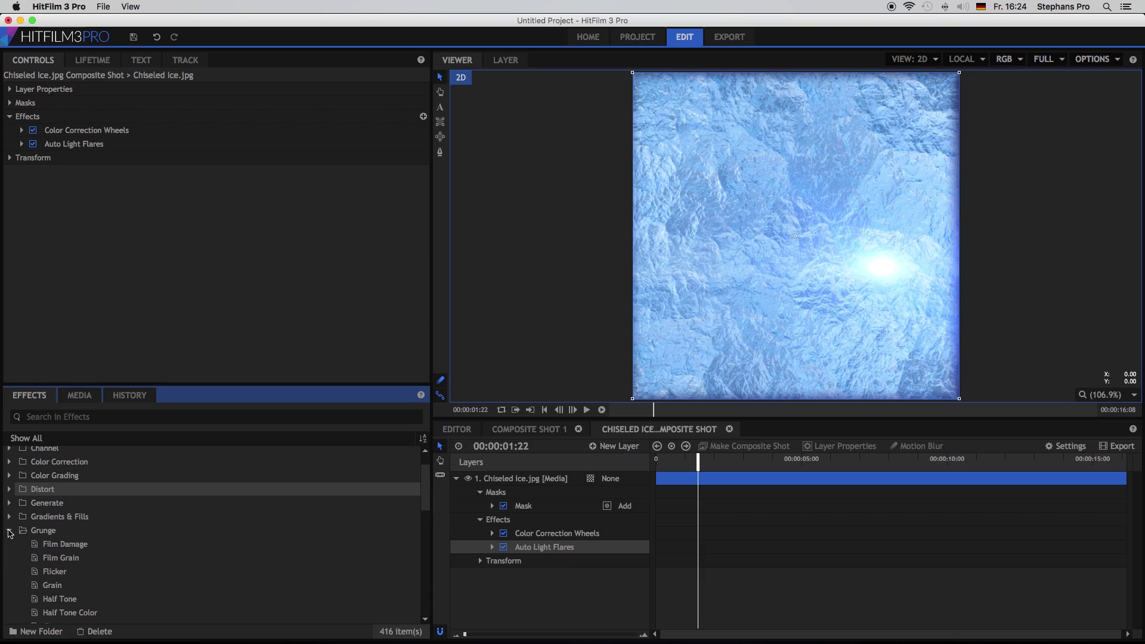
scroll(9, 532, down, 3)
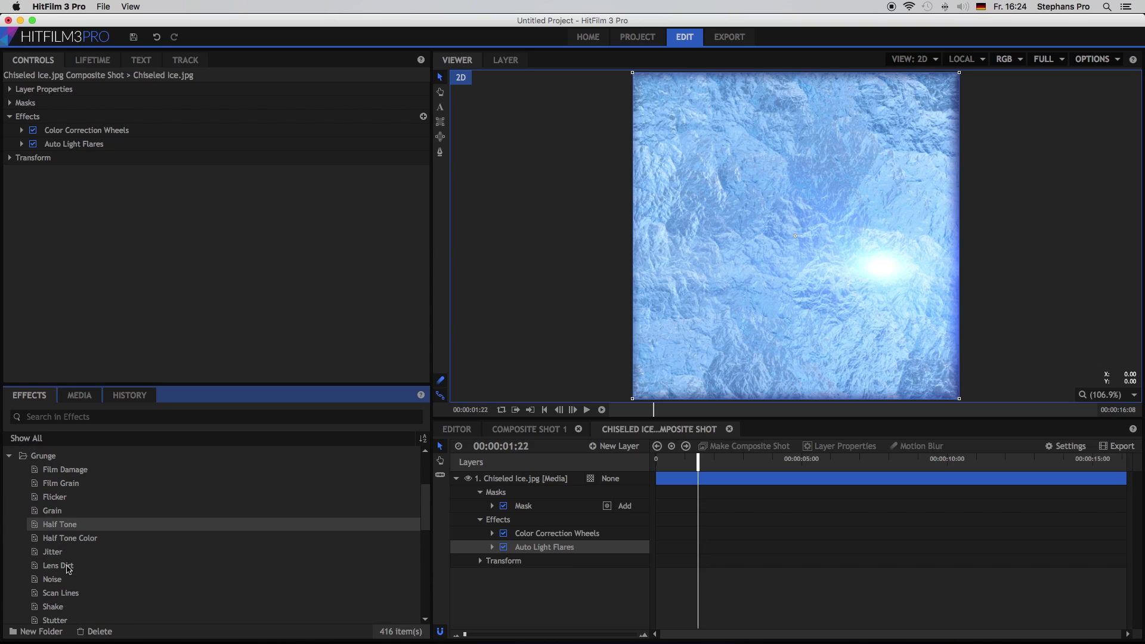
drag(68, 568, 93, 153)
click(18, 158)
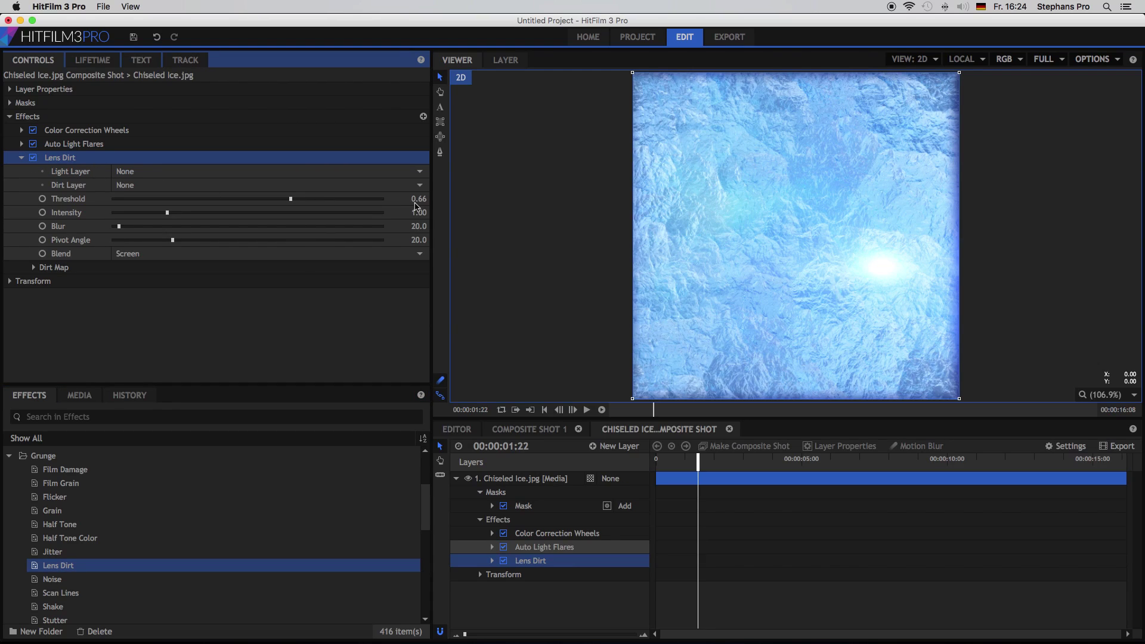
click(539, 430)
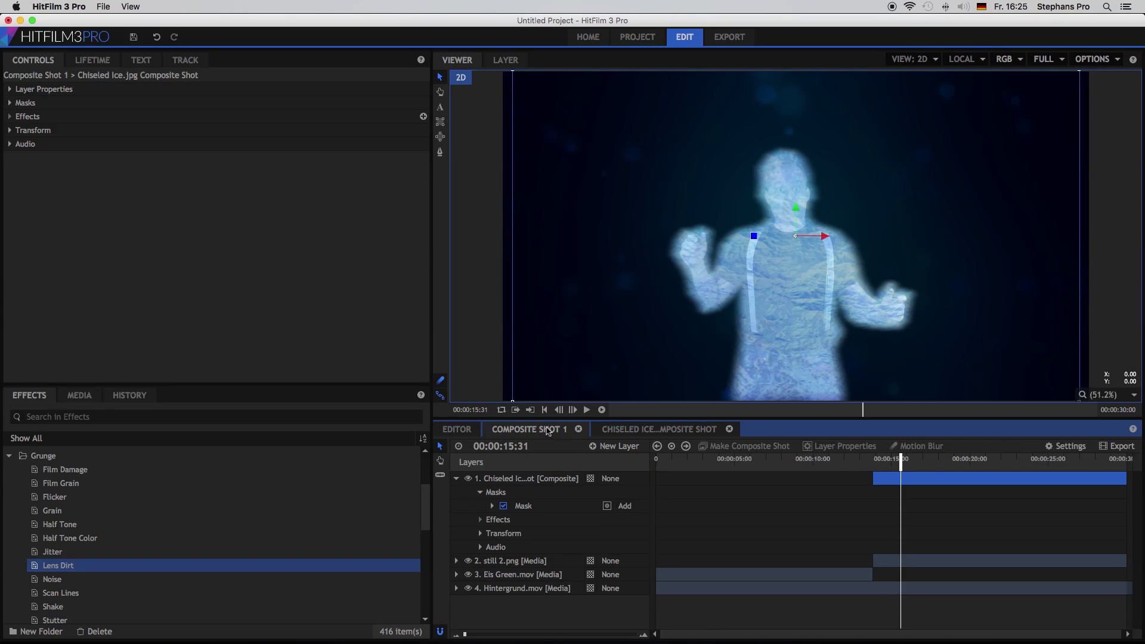
Preview the shot, then set the ice layer's blend mode to Screen after briefly trying Add.
drag(907, 462, 869, 466)
key(space)
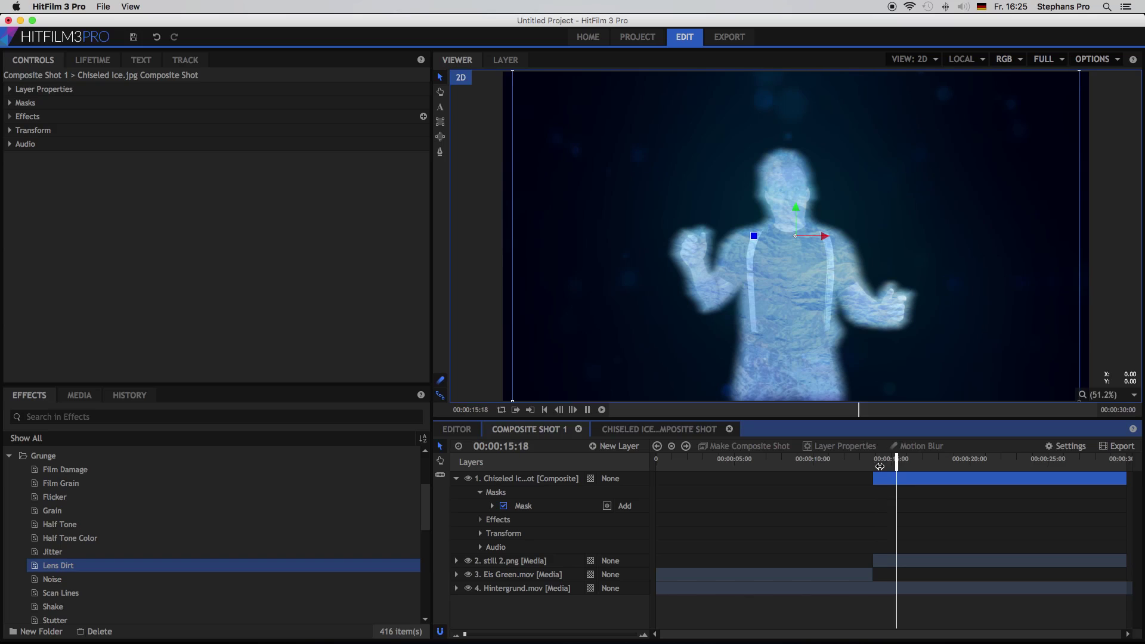
key(space)
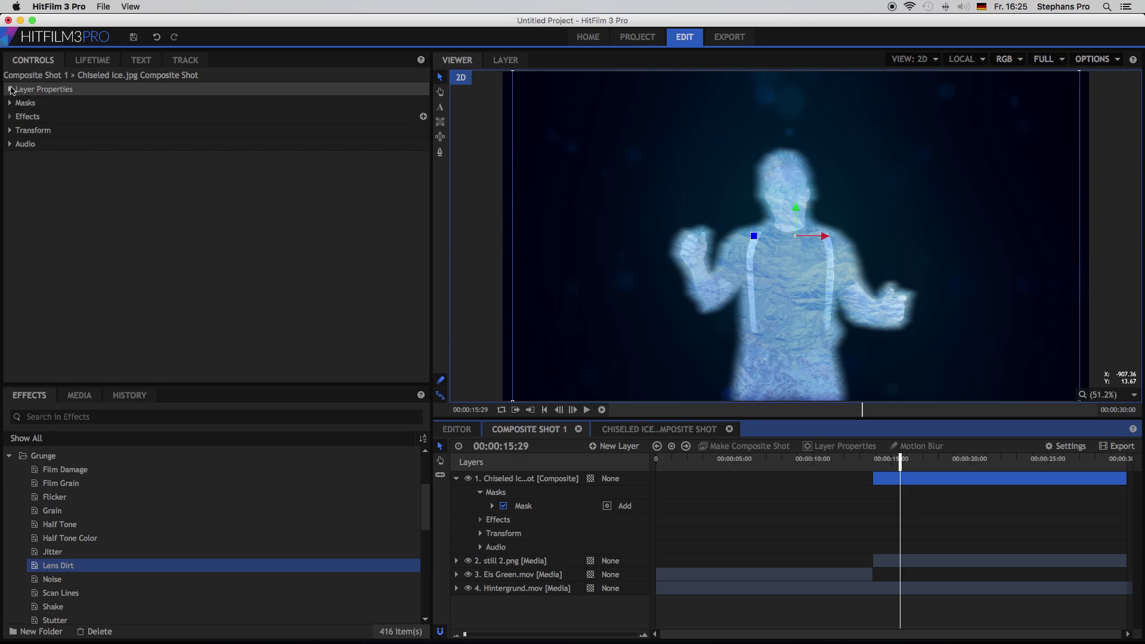
click(10, 89)
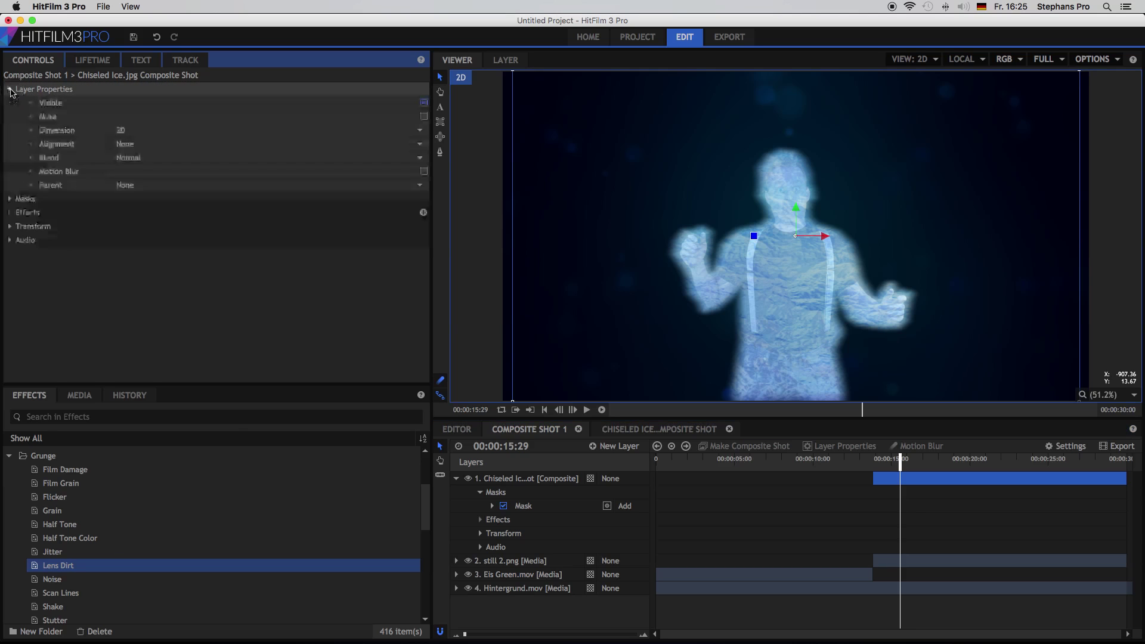
click(150, 158)
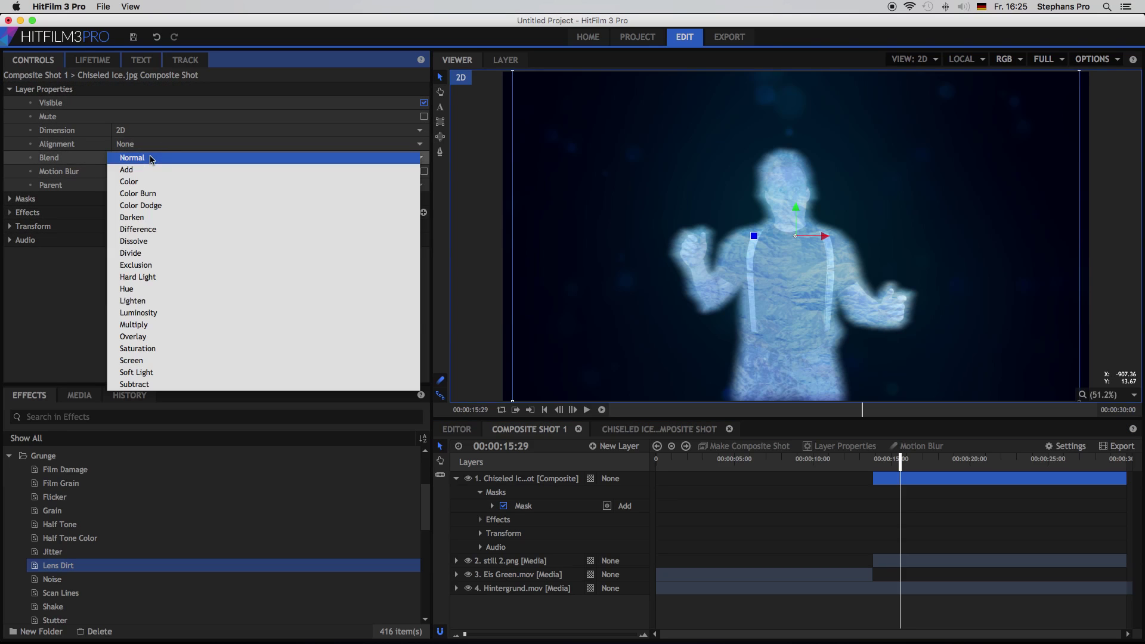
click(171, 369)
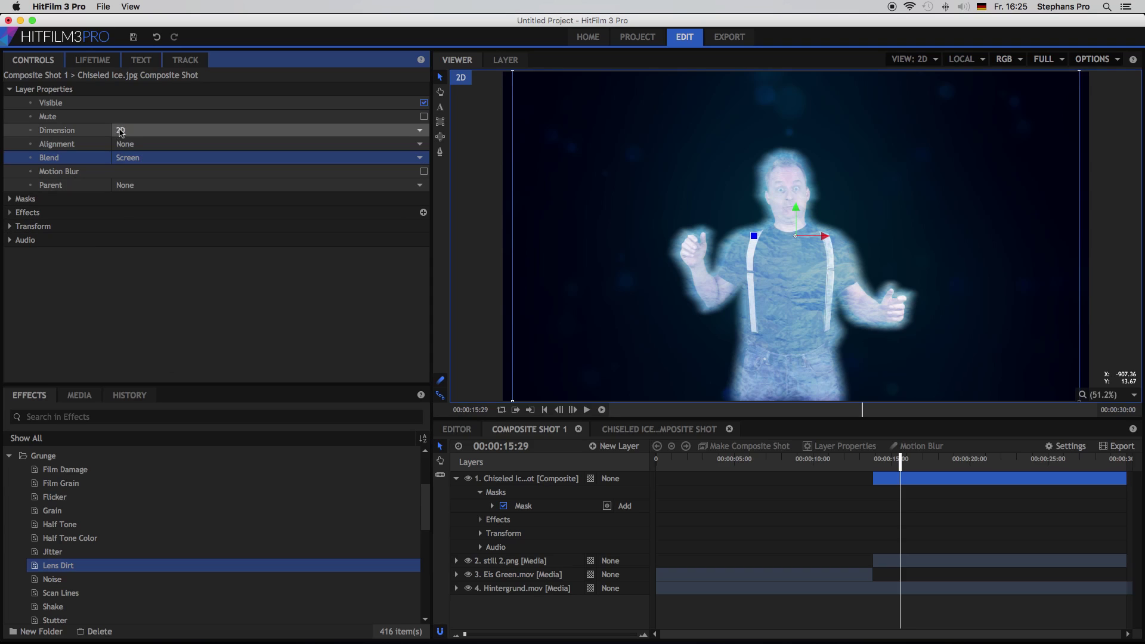
click(137, 158)
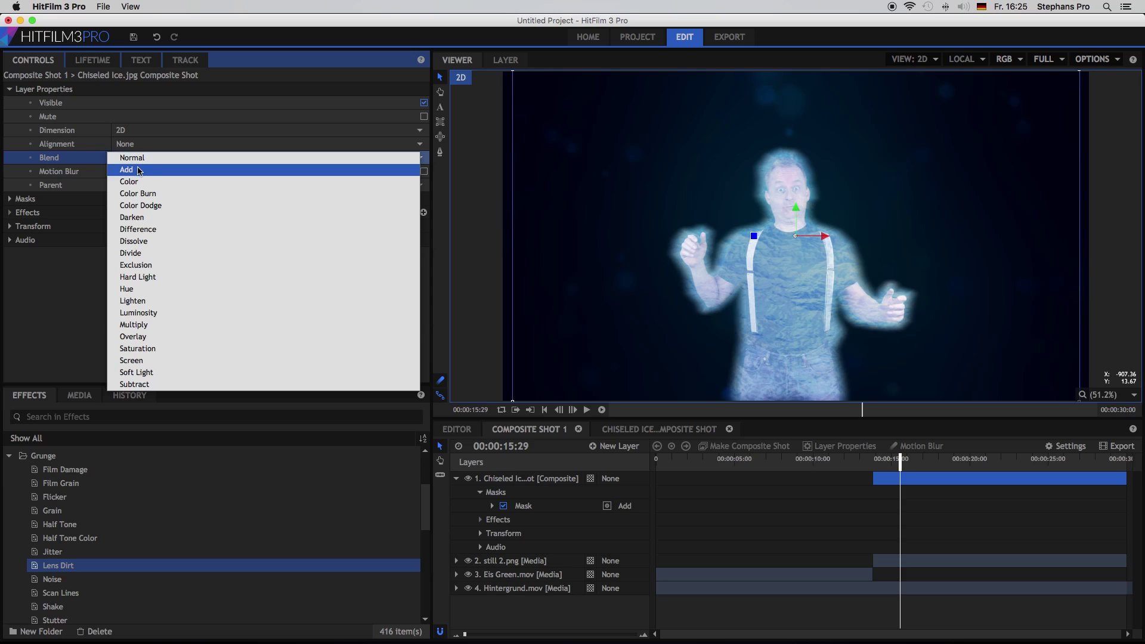
click(131, 171)
click(135, 158)
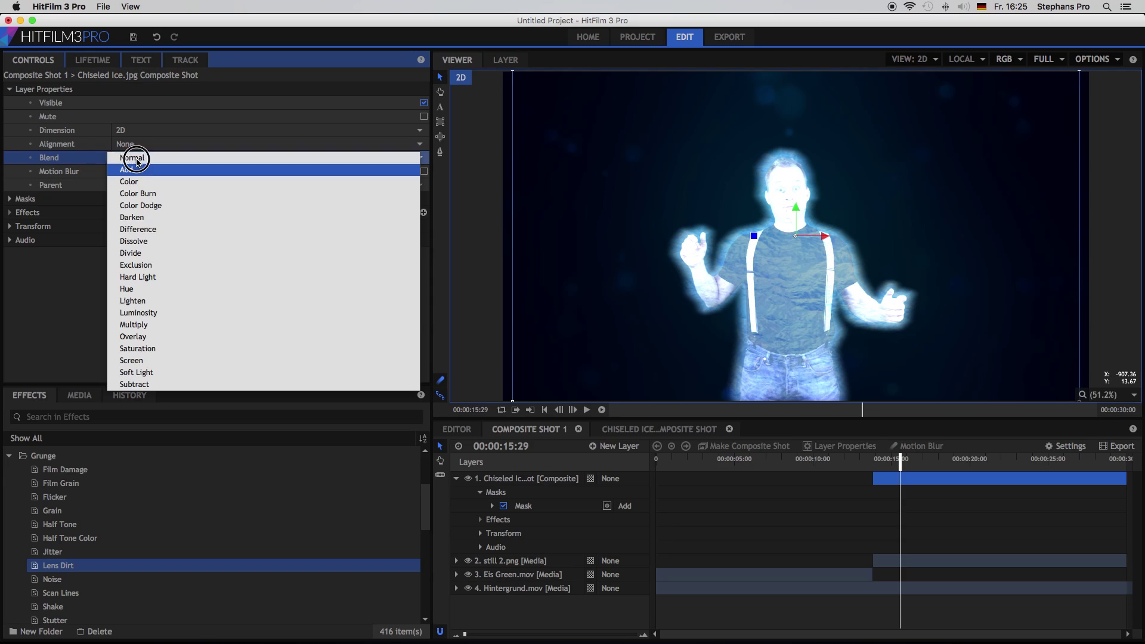
click(218, 360)
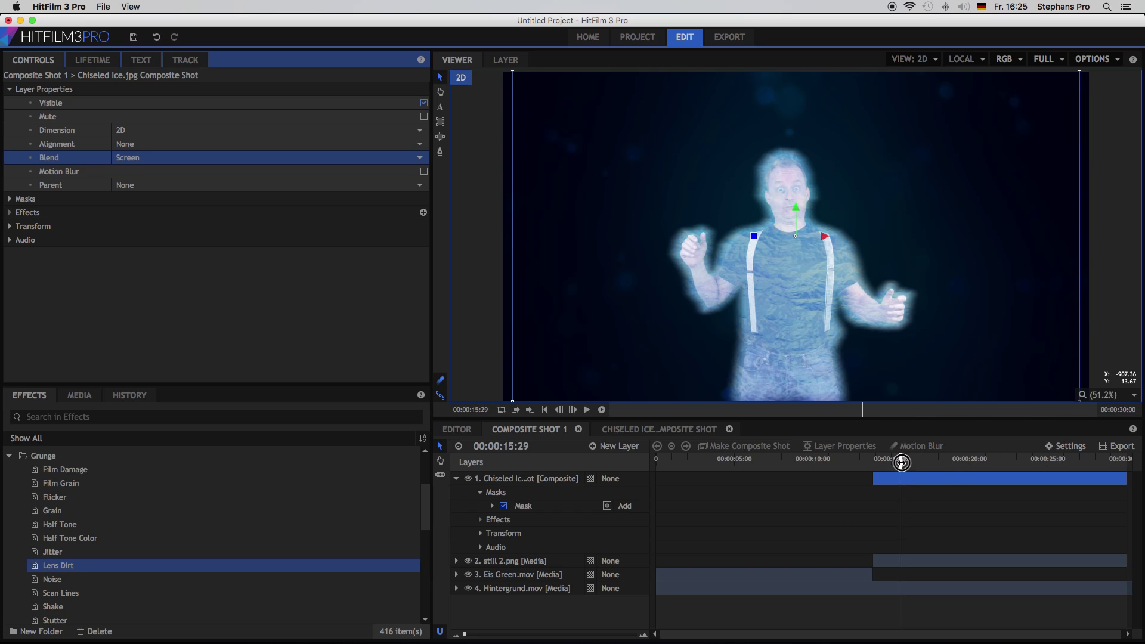
mouse_move(900, 462)
mouse_down()
mouse_move(869, 465)
mouse_move(891, 468)
mouse_up()
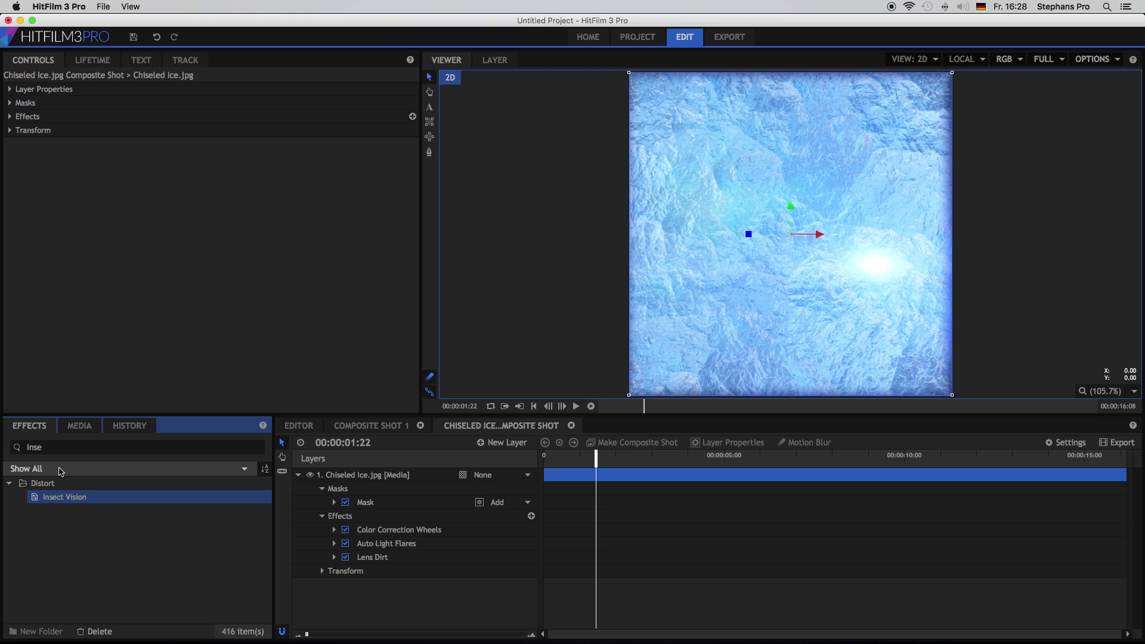
Add Insect Vision below Lens Dirt with Lens Size 5px and Bulge 3.5.
drag(78, 497, 9, 121)
click(9, 118)
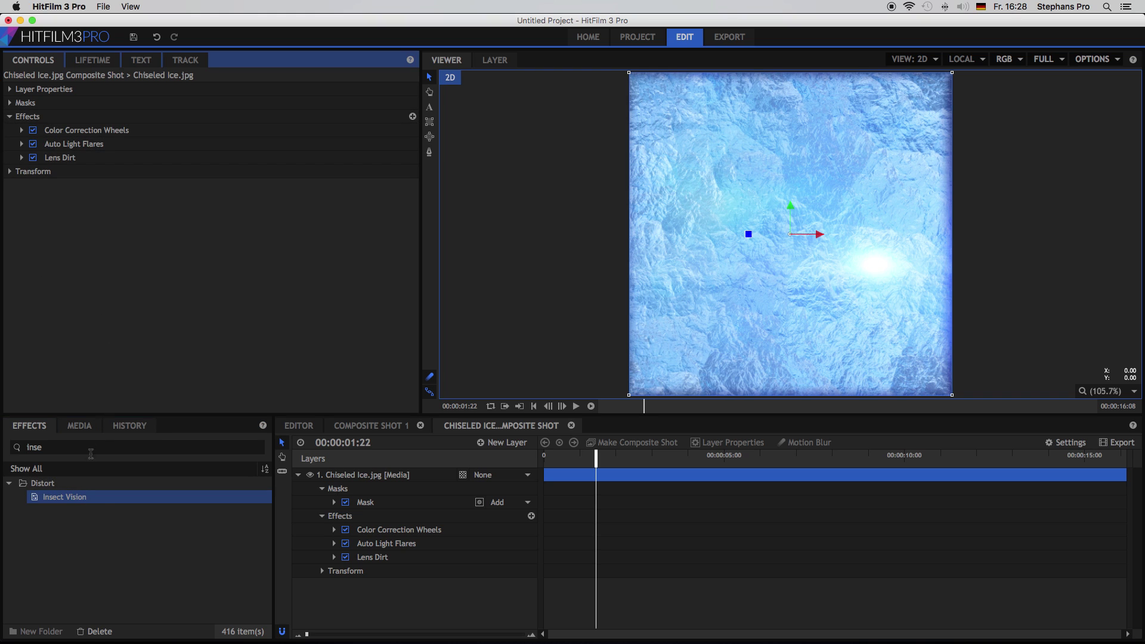
click(103, 499)
drag(103, 499, 118, 167)
click(22, 171)
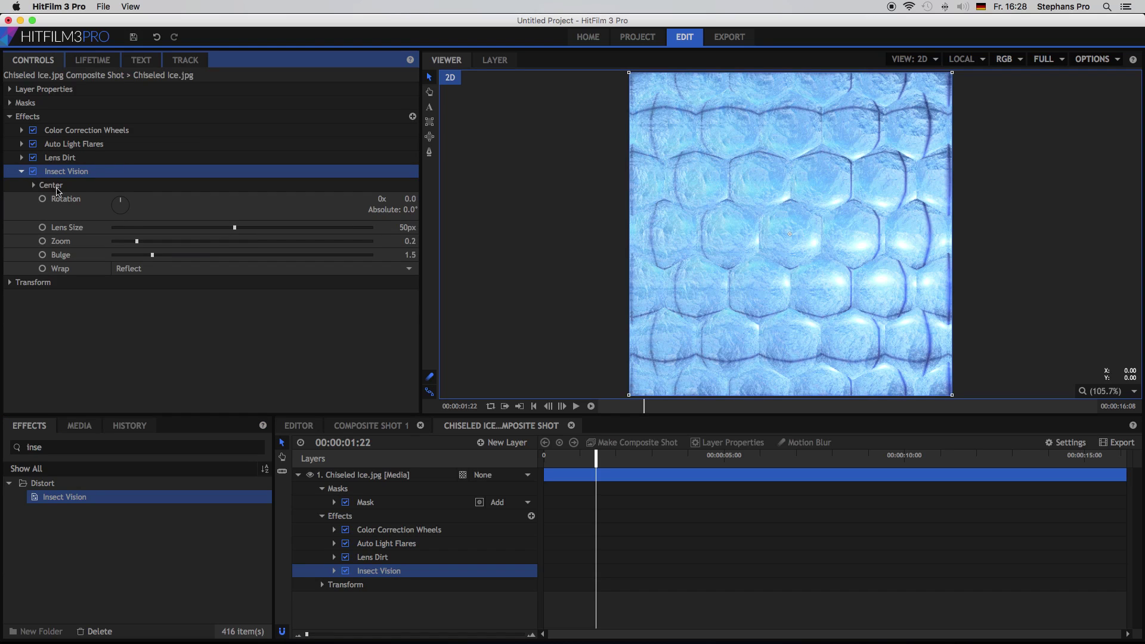
mouse_move(405, 228)
mouse_down()
mouse_move(360, 227)
mouse_move(403, 233)
mouse_up()
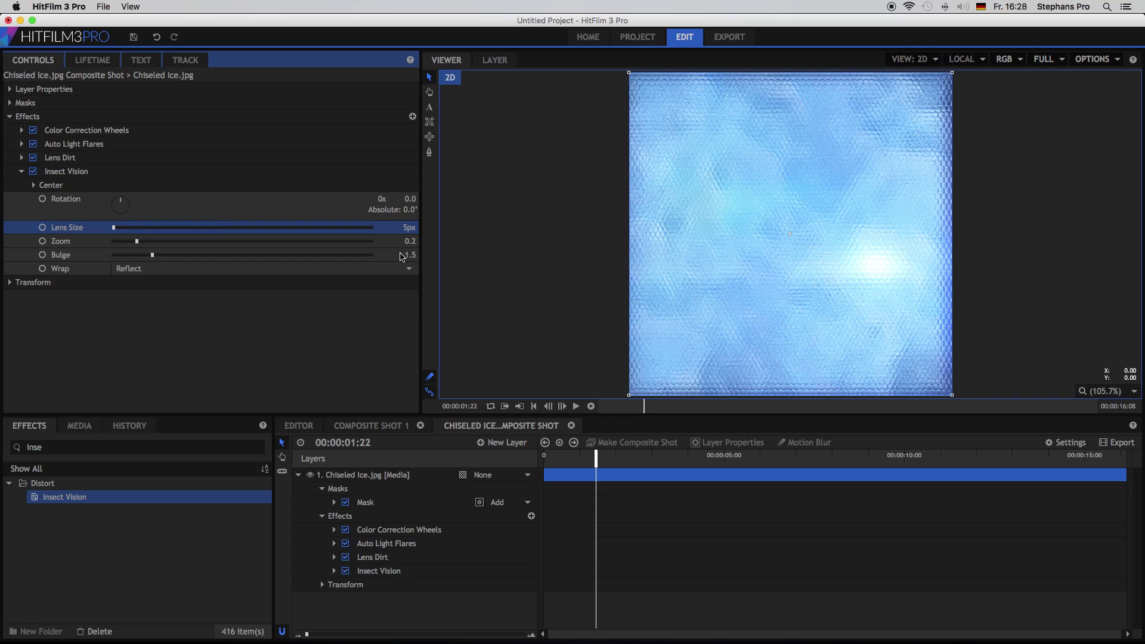
click(408, 255)
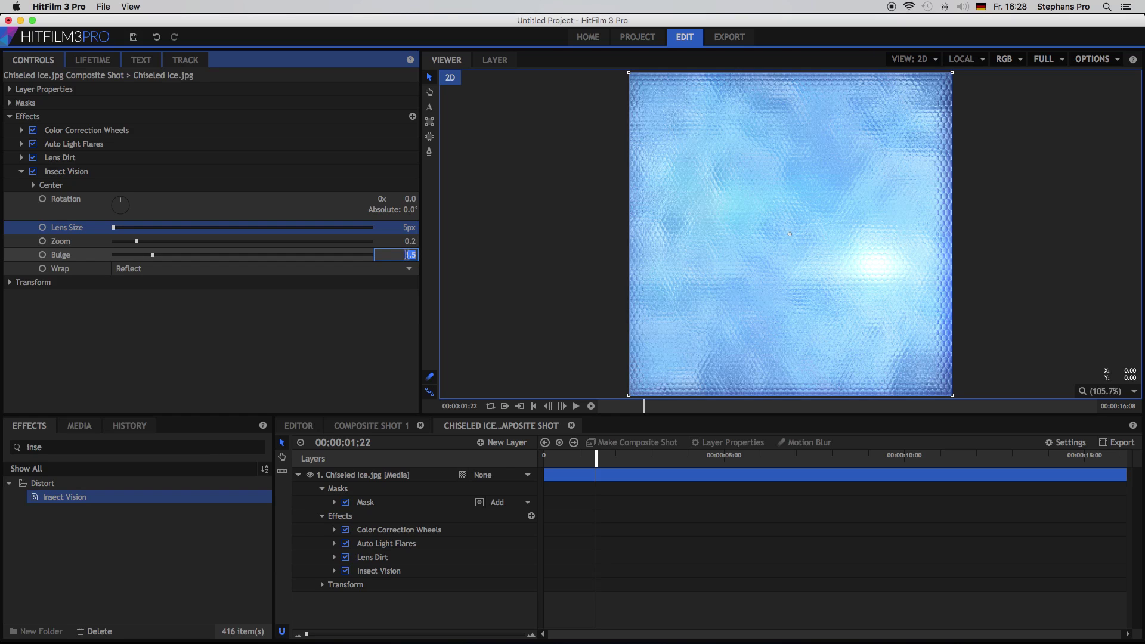
text(3,5)
key(Return)
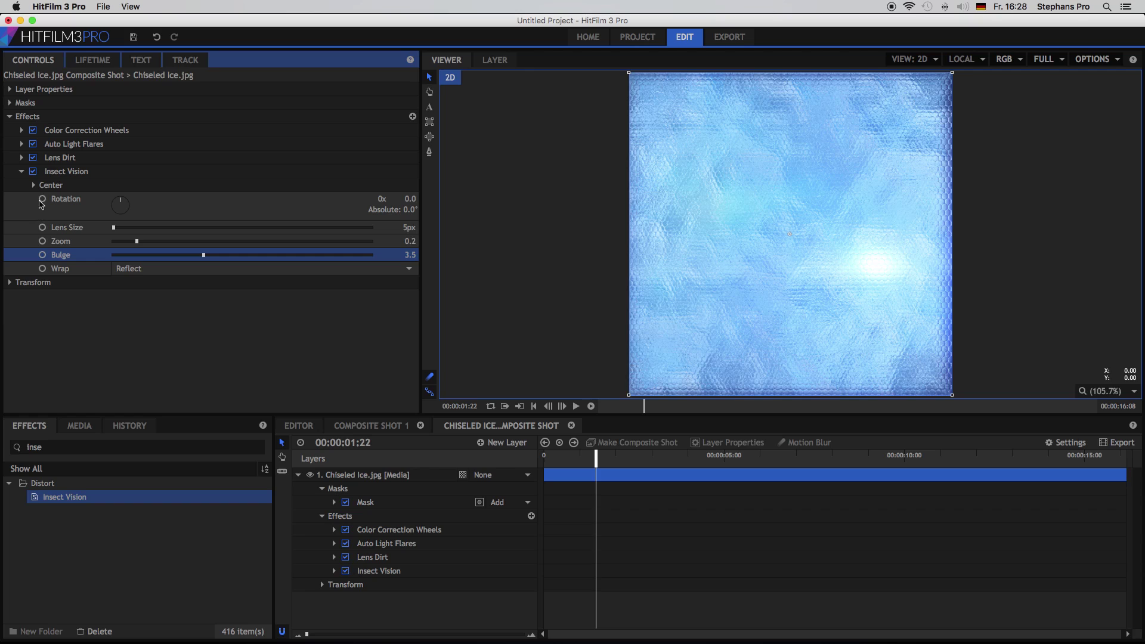
click(21, 171)
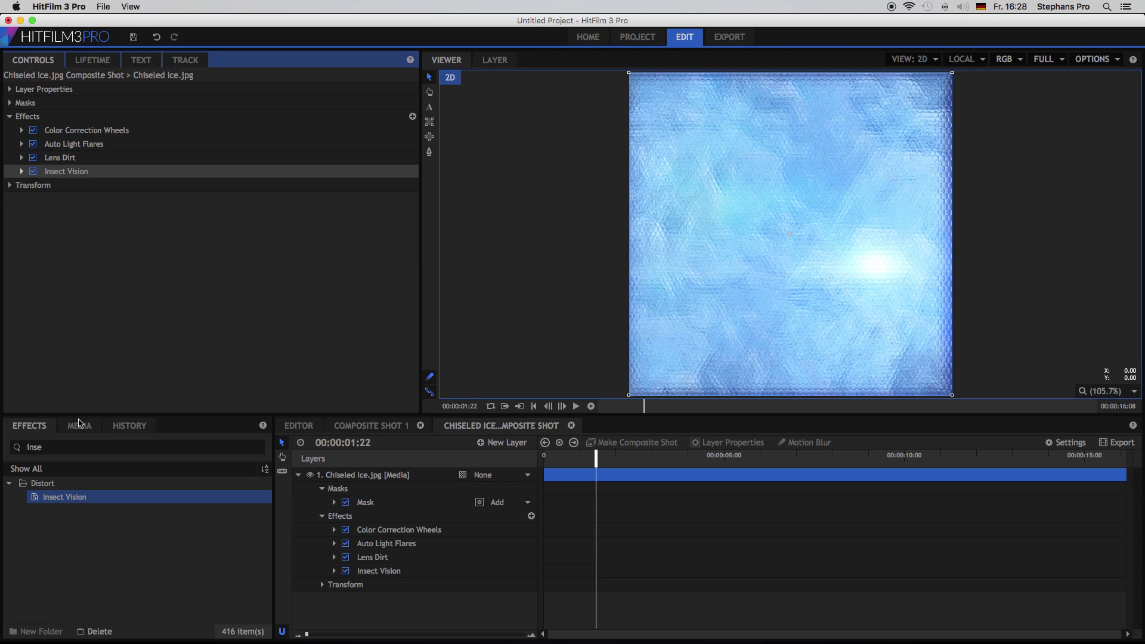
click(82, 449)
Search 'wave' and add Waves below Insect Vision with Amplitude 5.00 and Frequency 18.00.
text(wave)
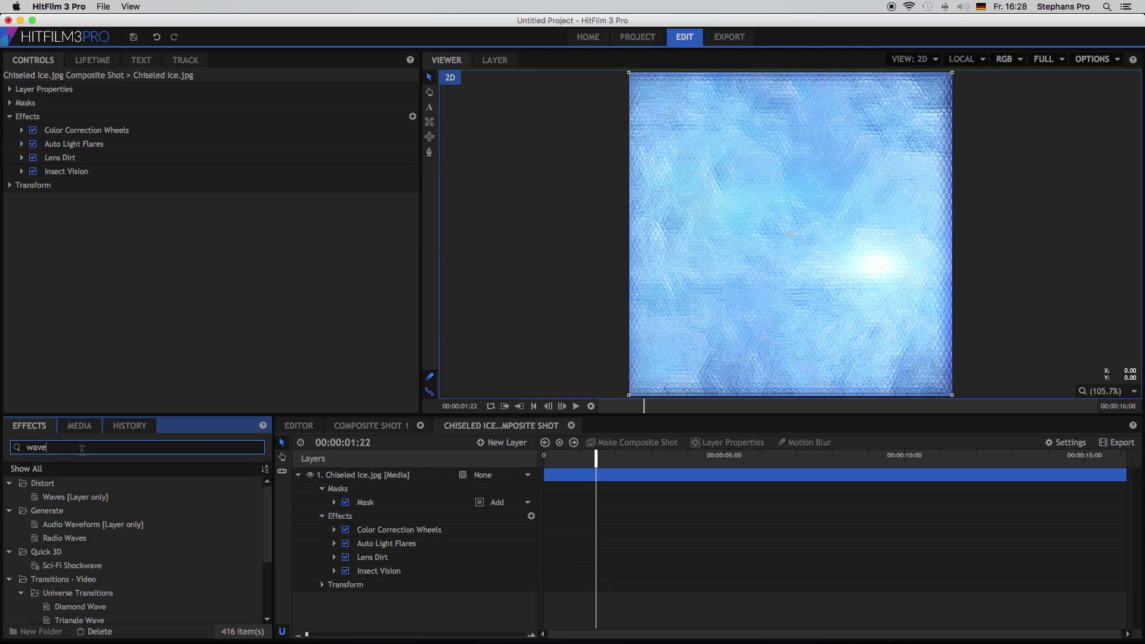
drag(51, 498, 66, 182)
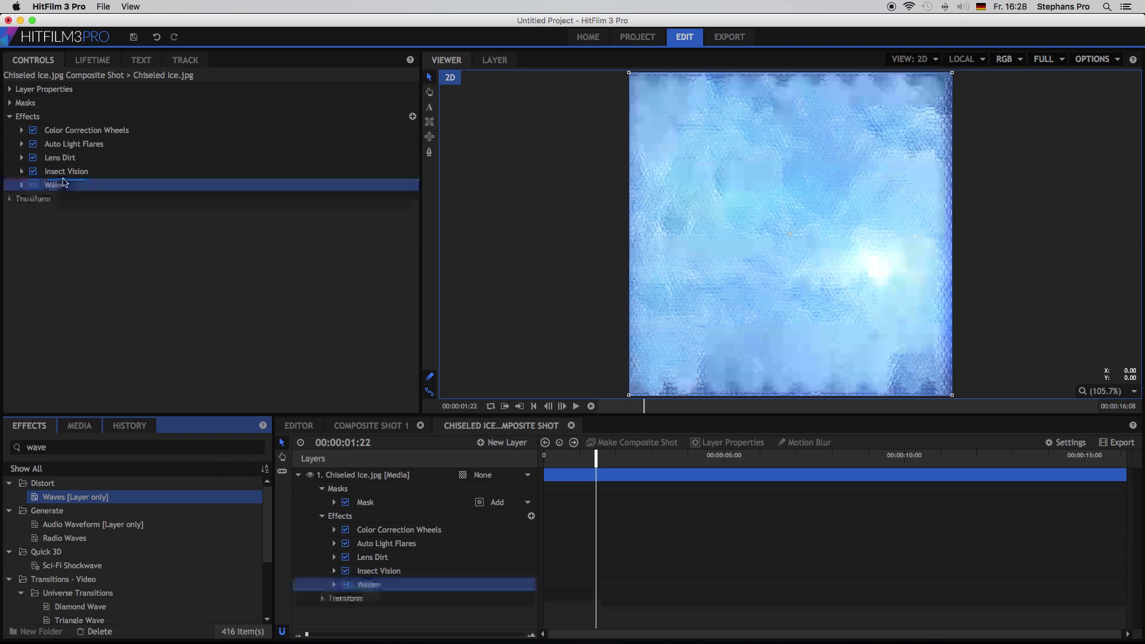
click(22, 185)
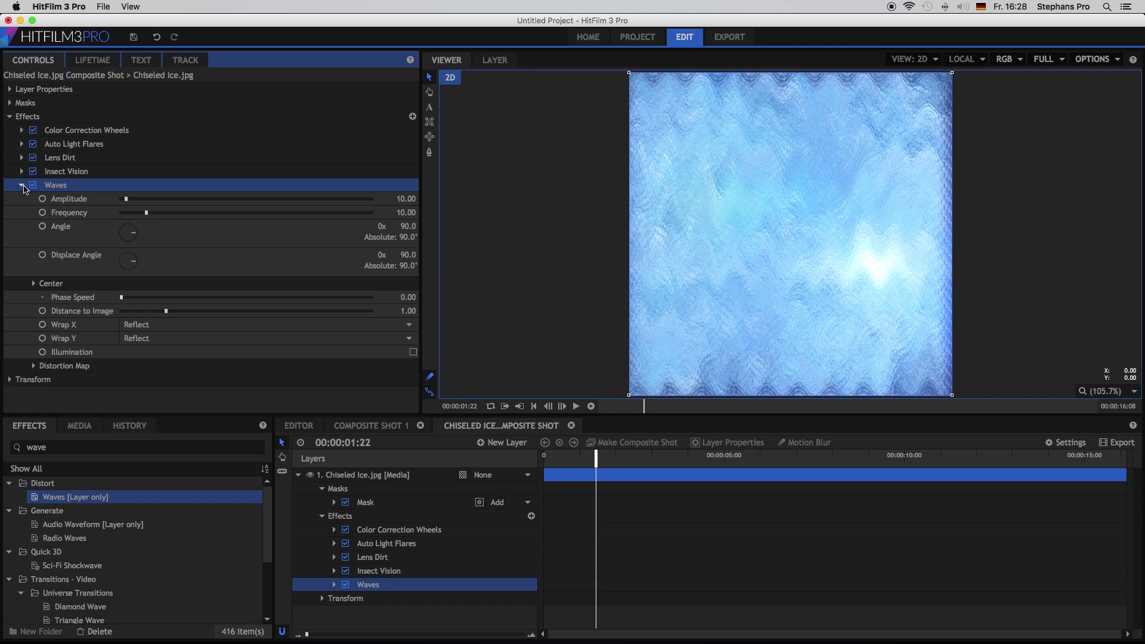
drag(404, 200, 411, 200)
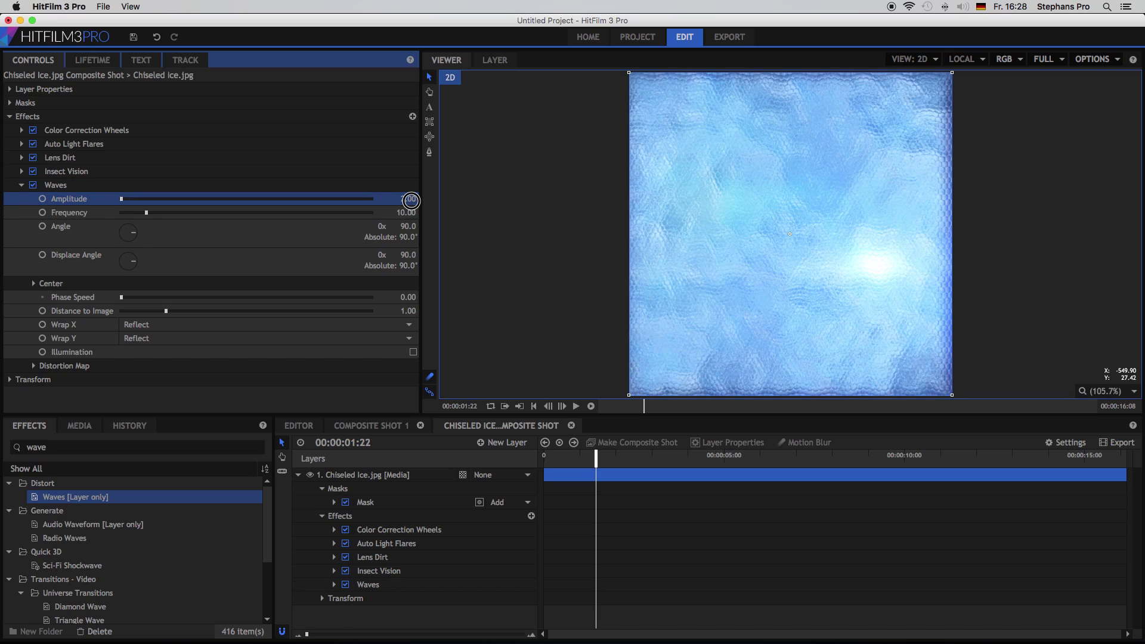
click(412, 200)
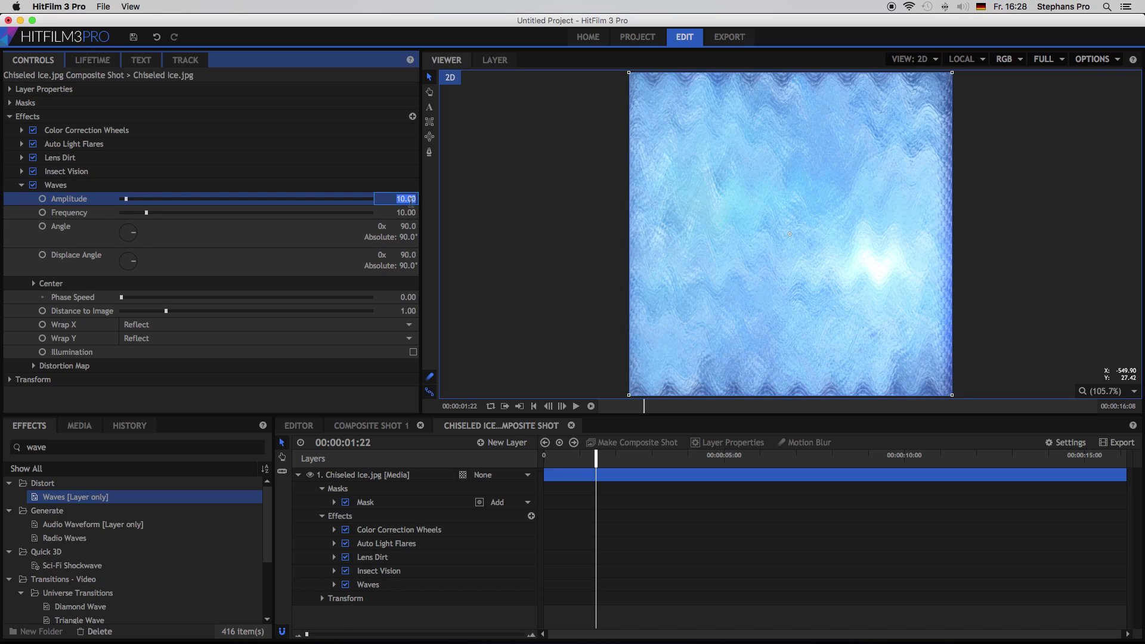
text(5)
key(Return)
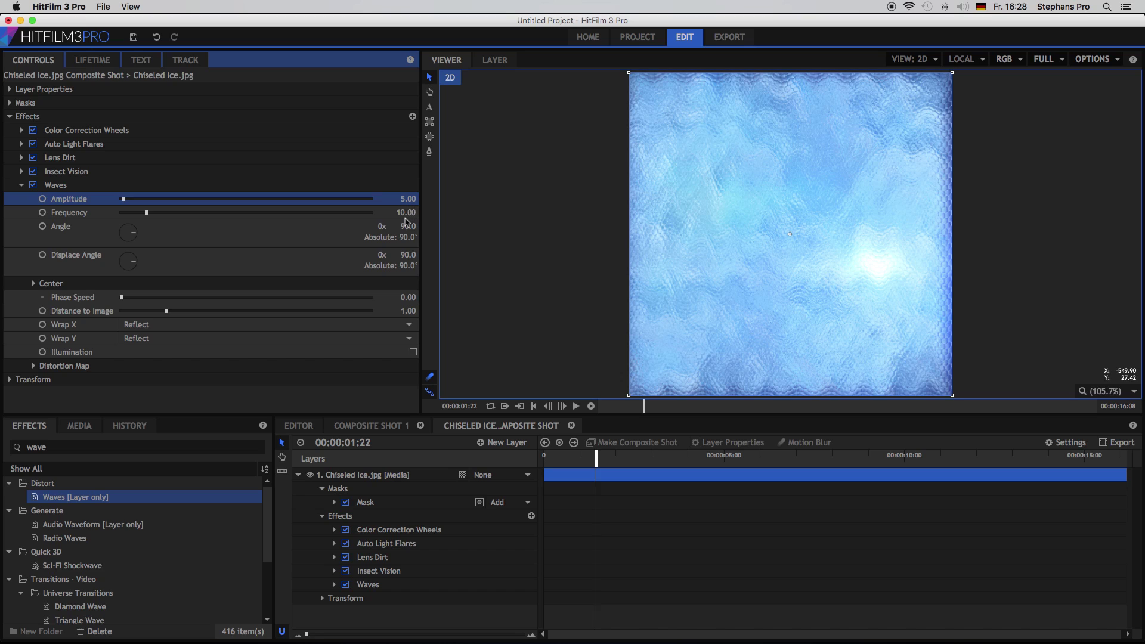
click(405, 213)
text(18)
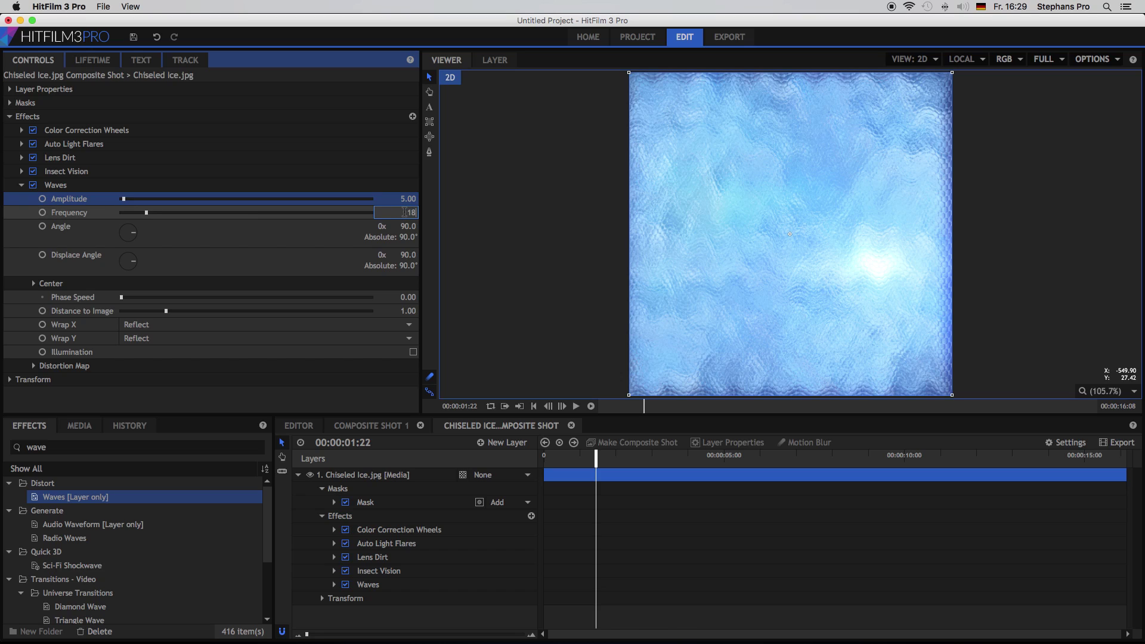
key(Return)
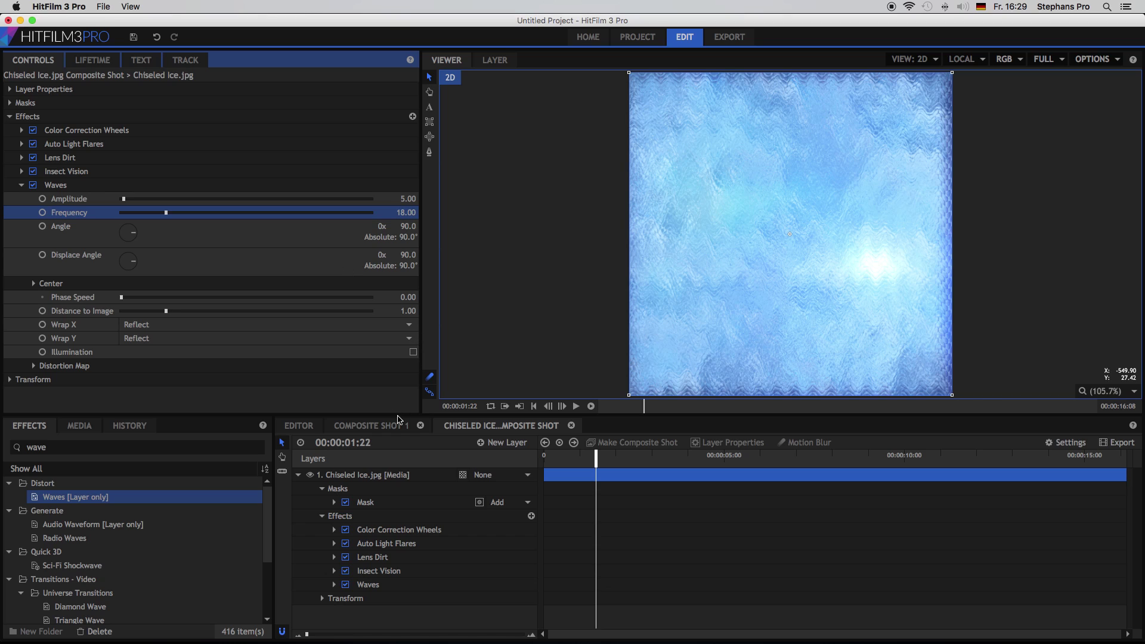
click(382, 427)
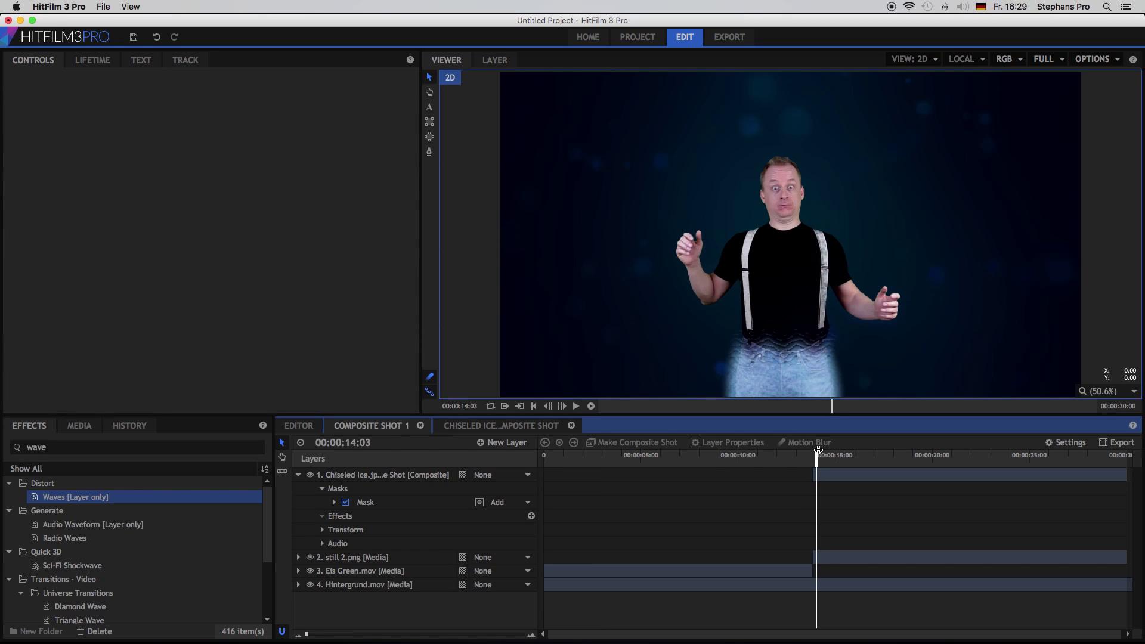
mouse_move(817, 450)
mouse_down()
mouse_move(831, 456)
mouse_move(812, 457)
mouse_move(832, 458)
mouse_up()
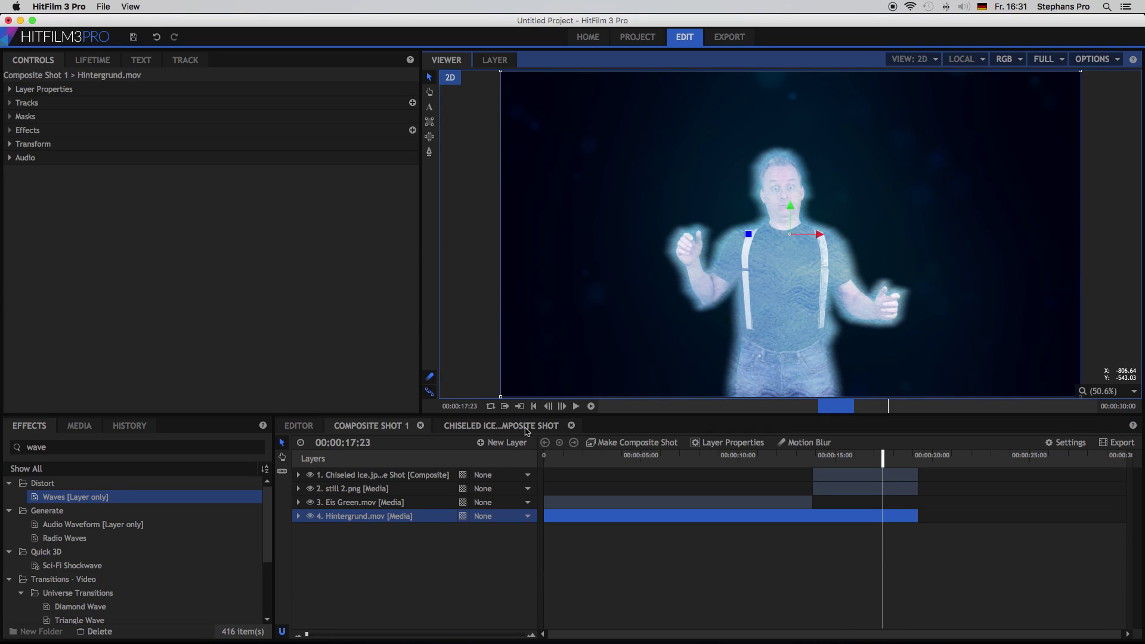
click(525, 430)
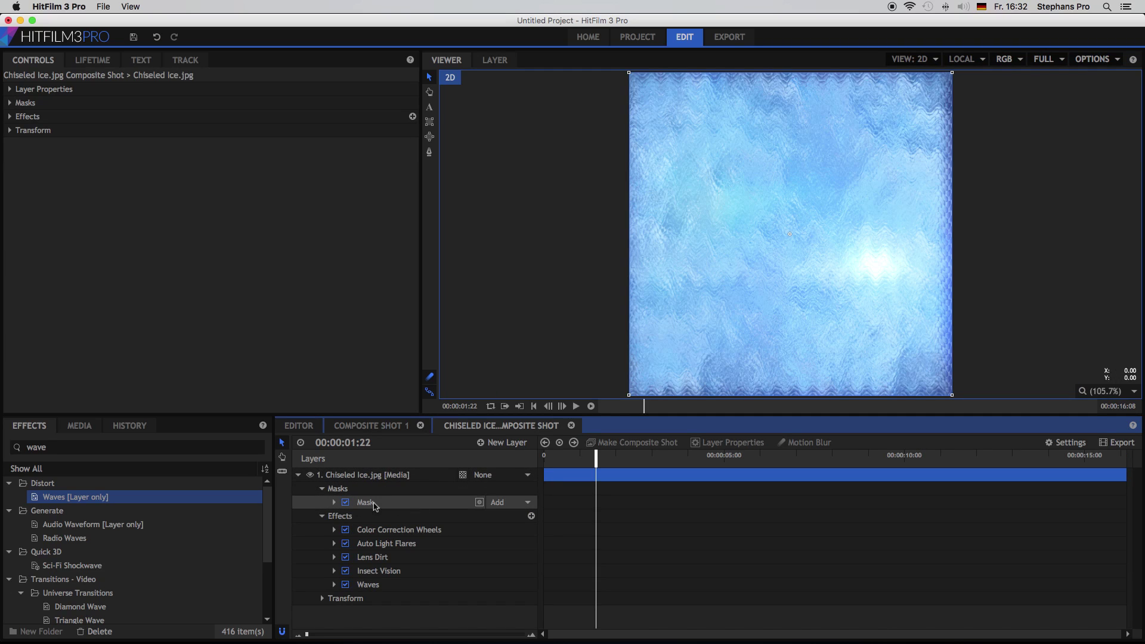
Move the ice mask's second Path keyframe earlier, to 00:00:00:16.
click(393, 506)
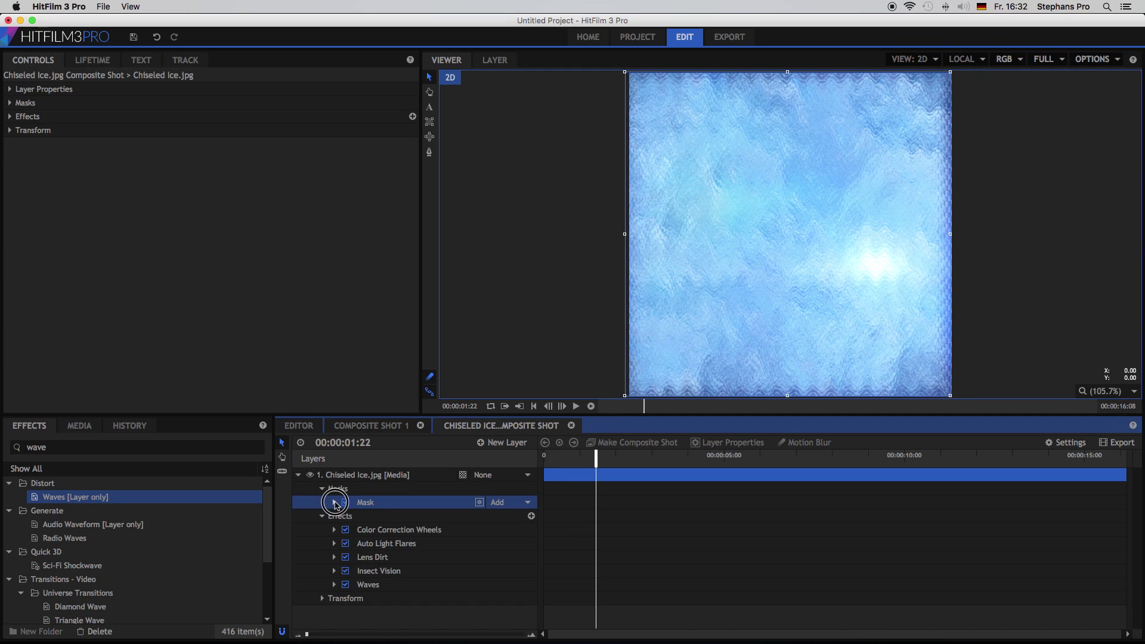
click(332, 504)
click(362, 515)
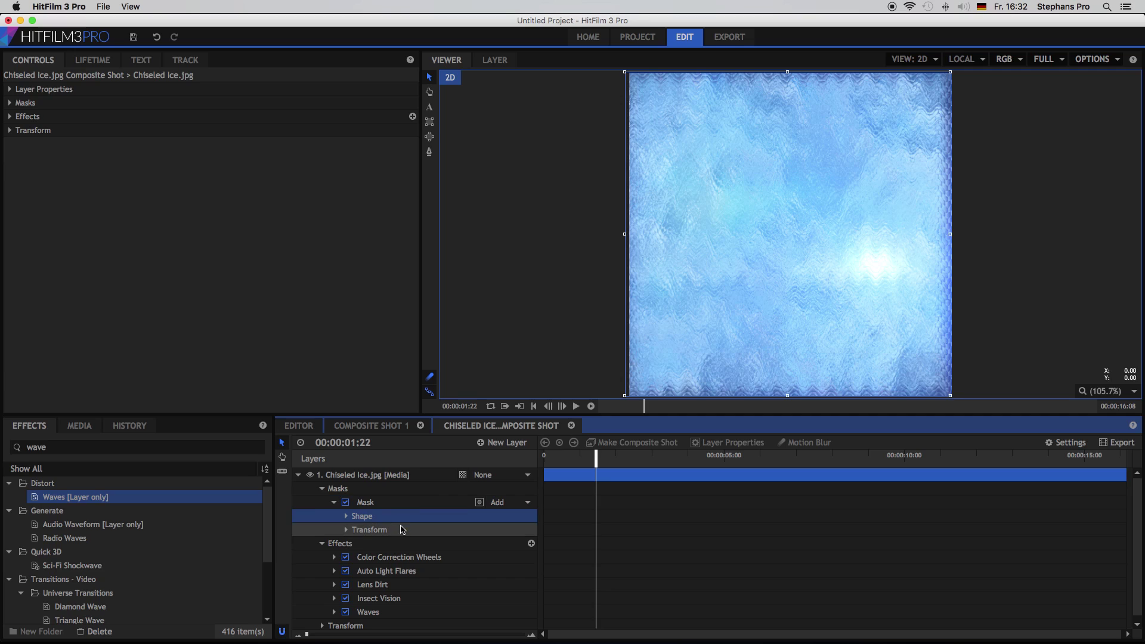
click(402, 530)
click(347, 530)
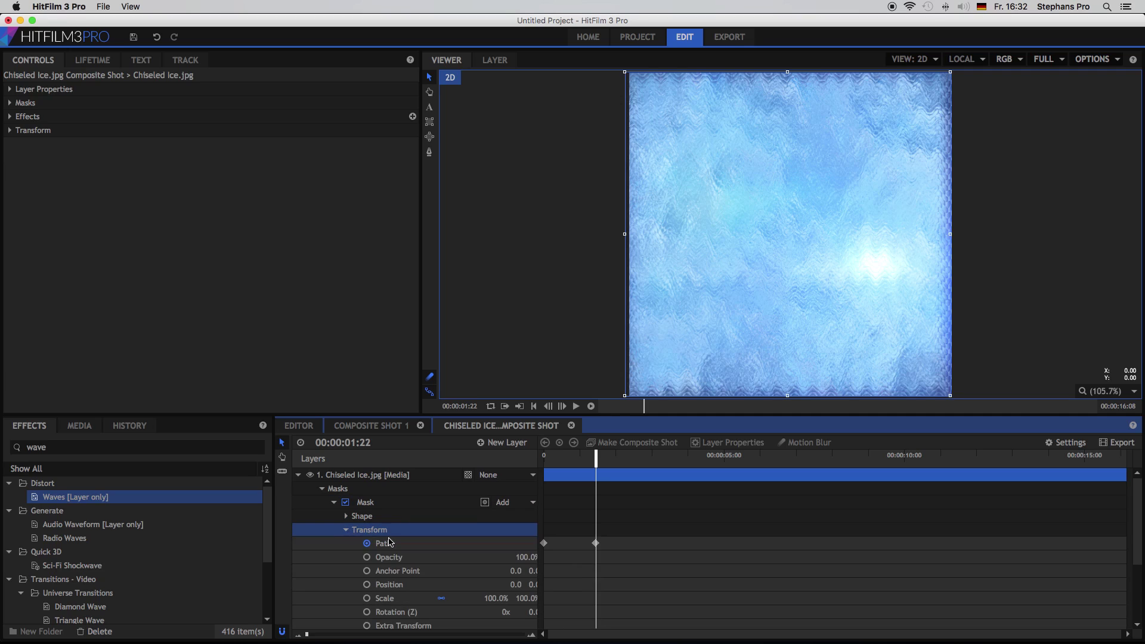
click(394, 543)
drag(596, 543, 582, 545)
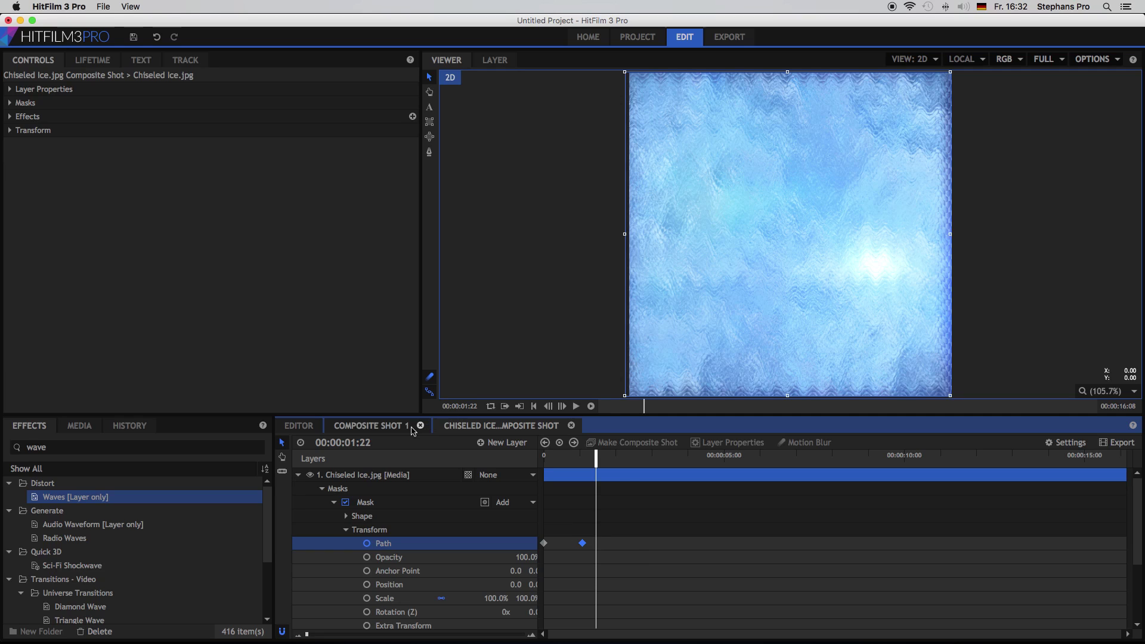
Back in Composite Shot 1, play the composite from about 13 seconds, then stop.
click(403, 429)
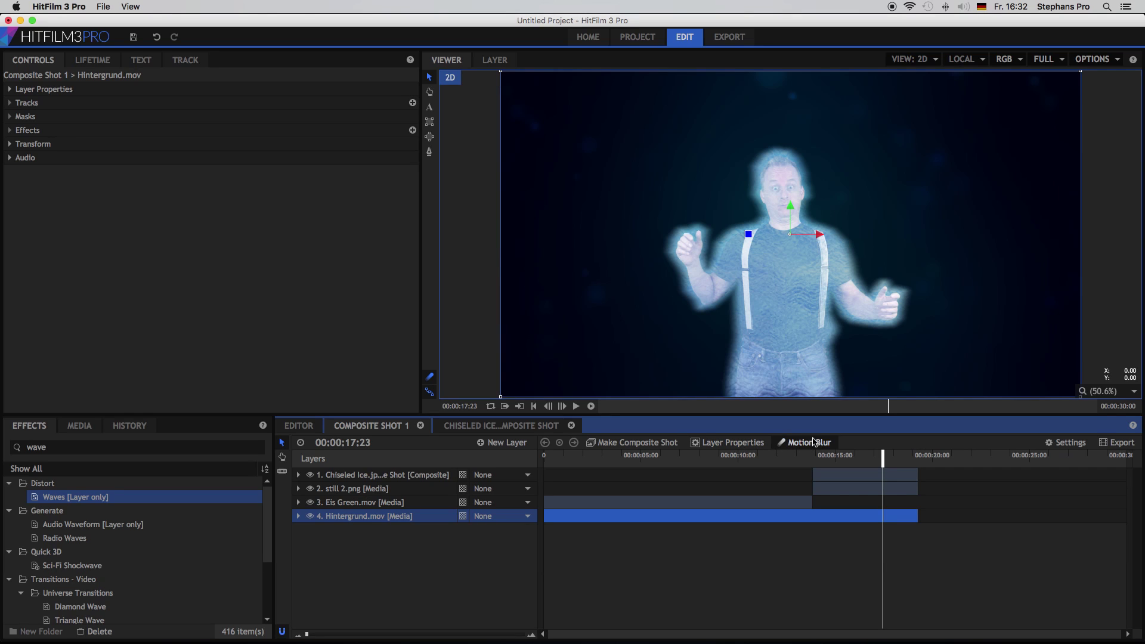
click(809, 463)
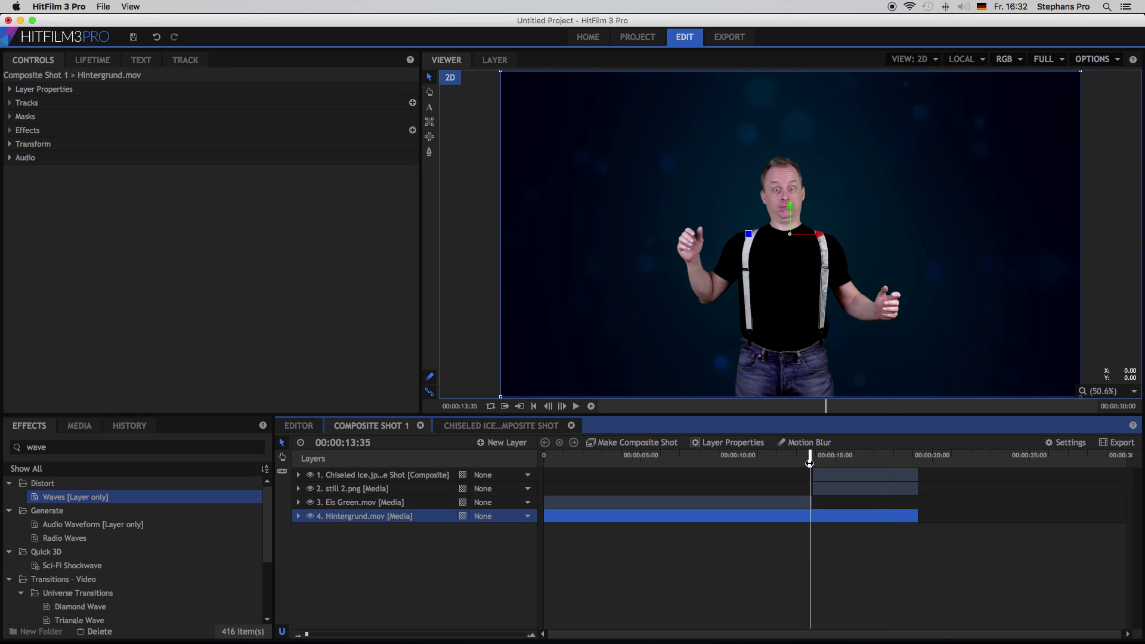
key(space)
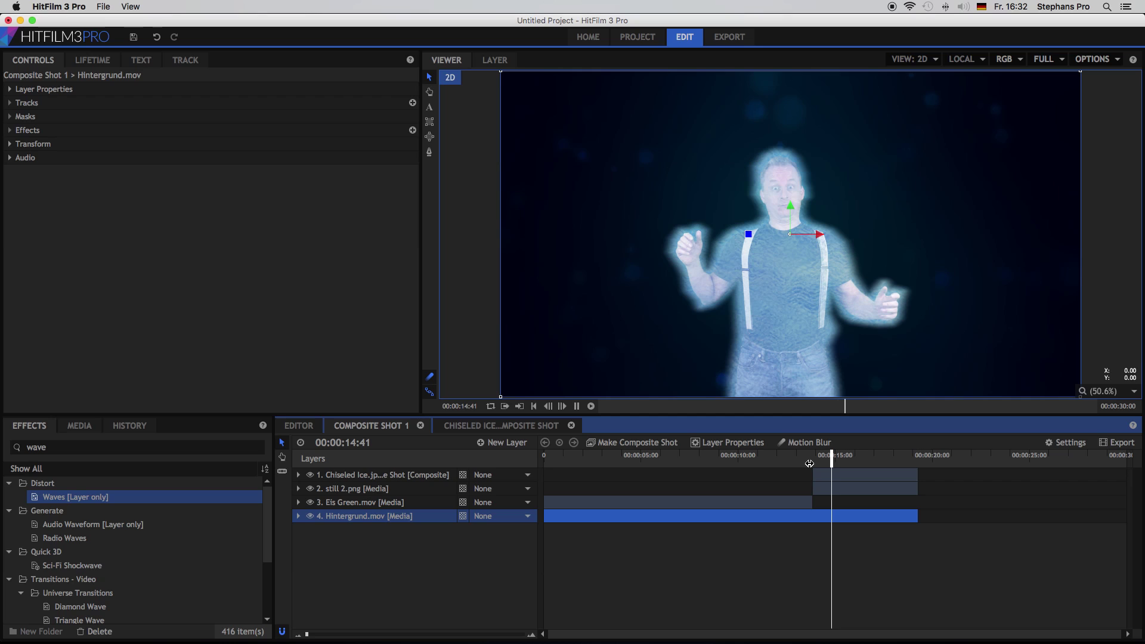
key(space)
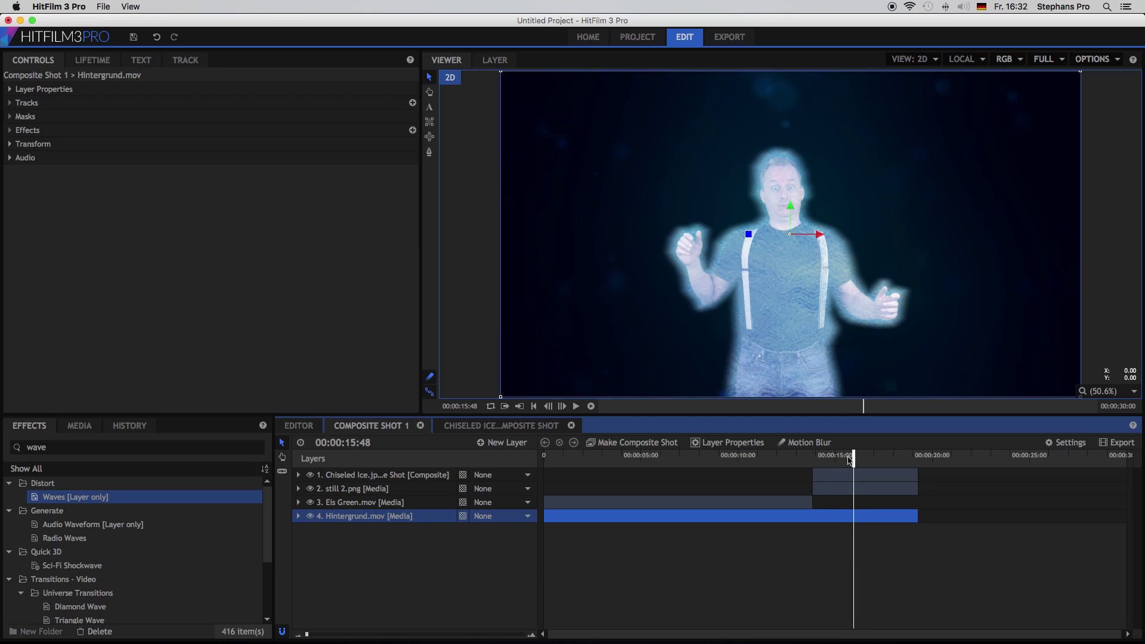
Add a New Grade layer on top, trimmed to the Chiseled Ice clip's start and end.
click(500, 442)
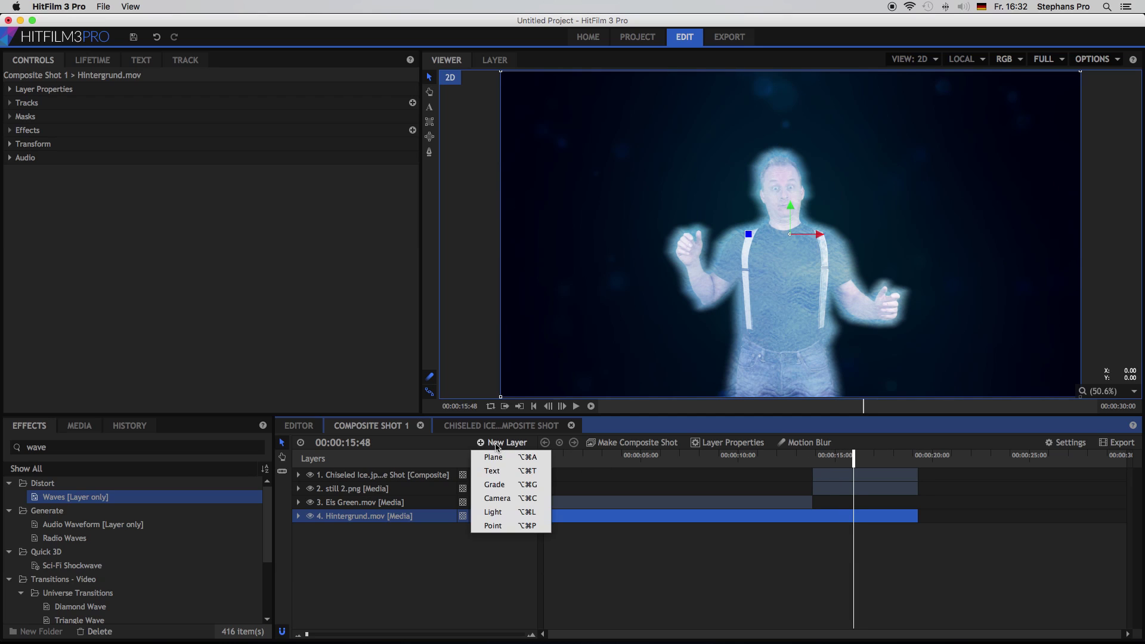
click(499, 486)
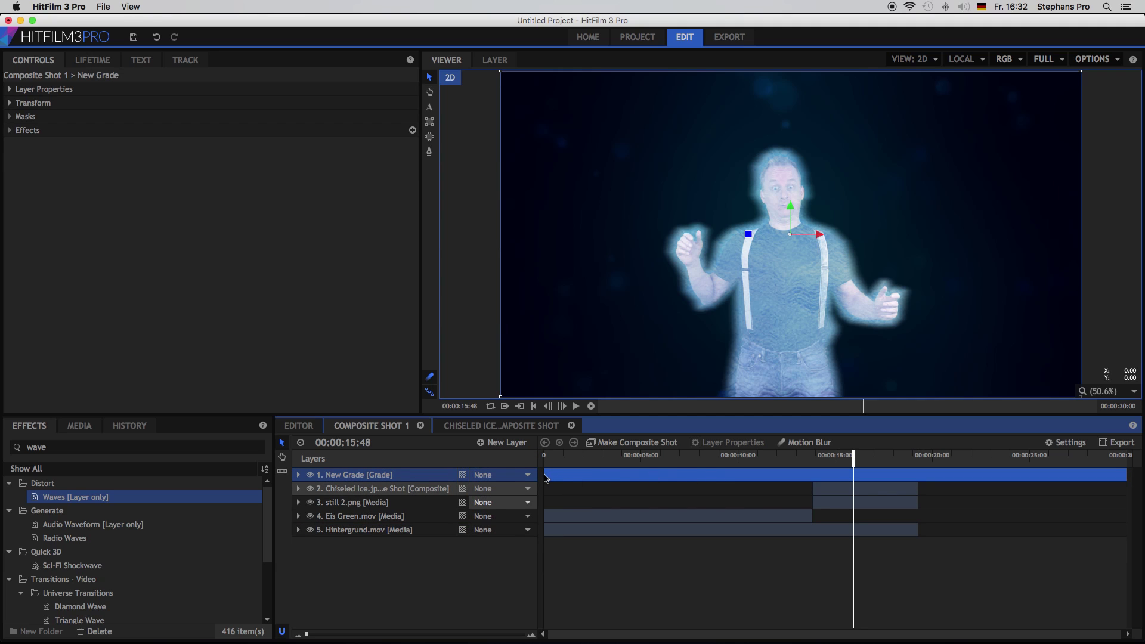
drag(545, 475, 812, 475)
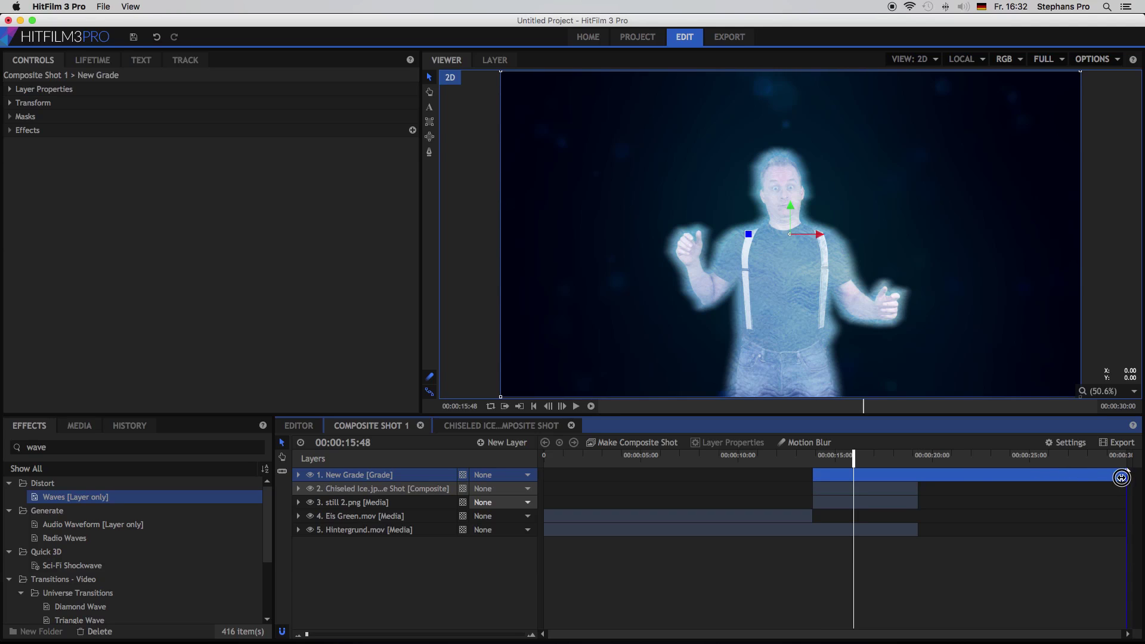
drag(1121, 477, 917, 477)
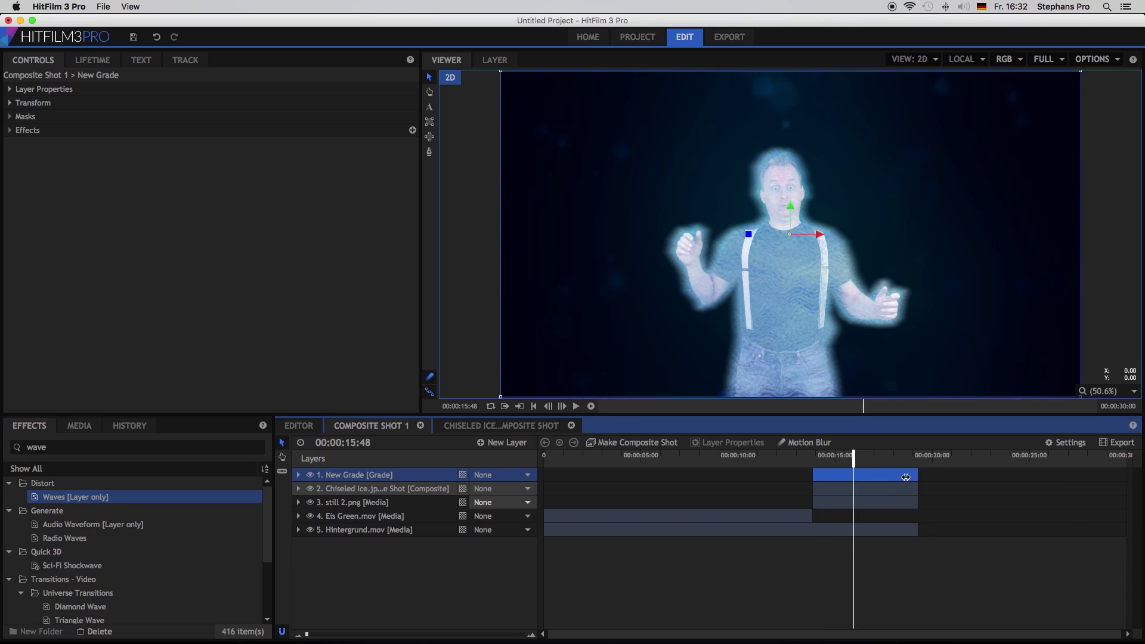
Clear the effects search and apply Lights & Flares > Auto Light Flares to the grade layer.
double_click(54, 447)
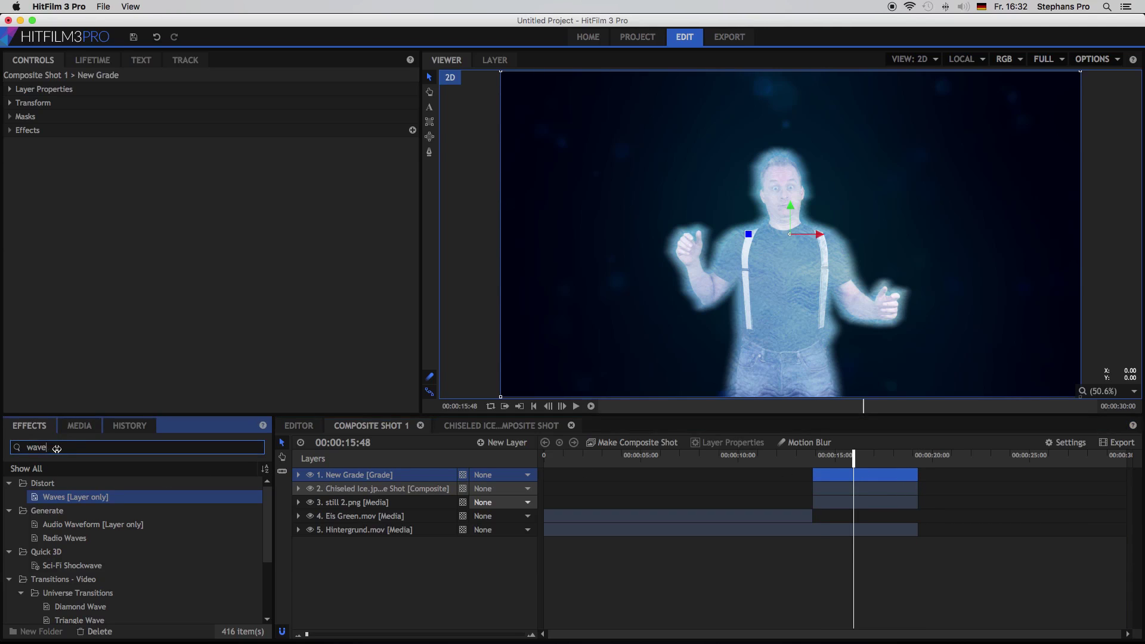
key(BackSpace)
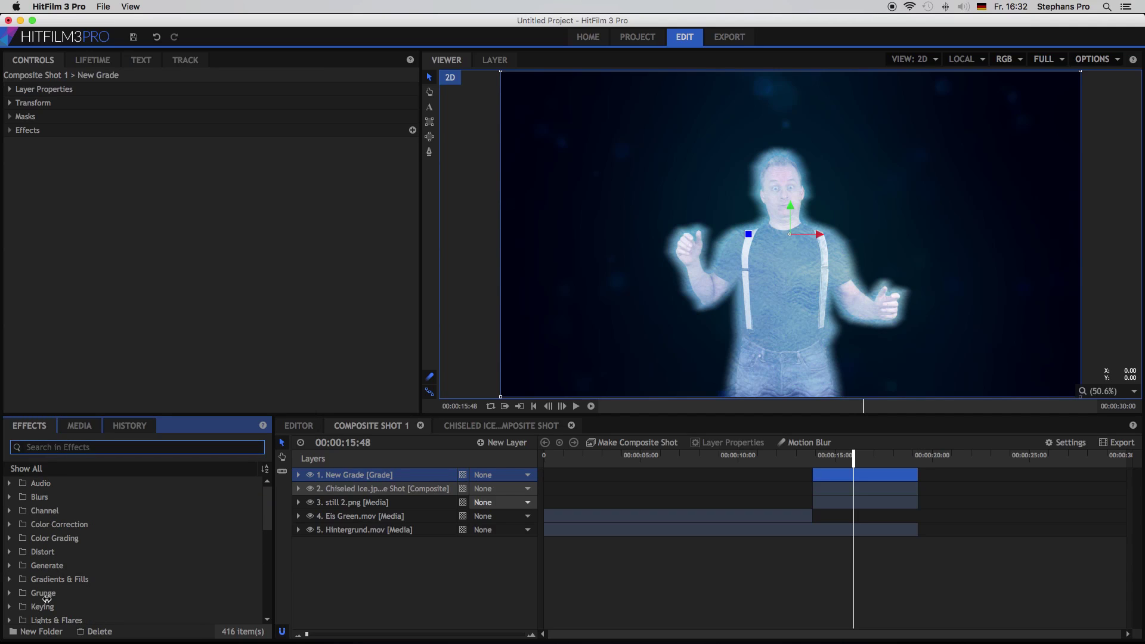
scroll(19, 600, down, 4)
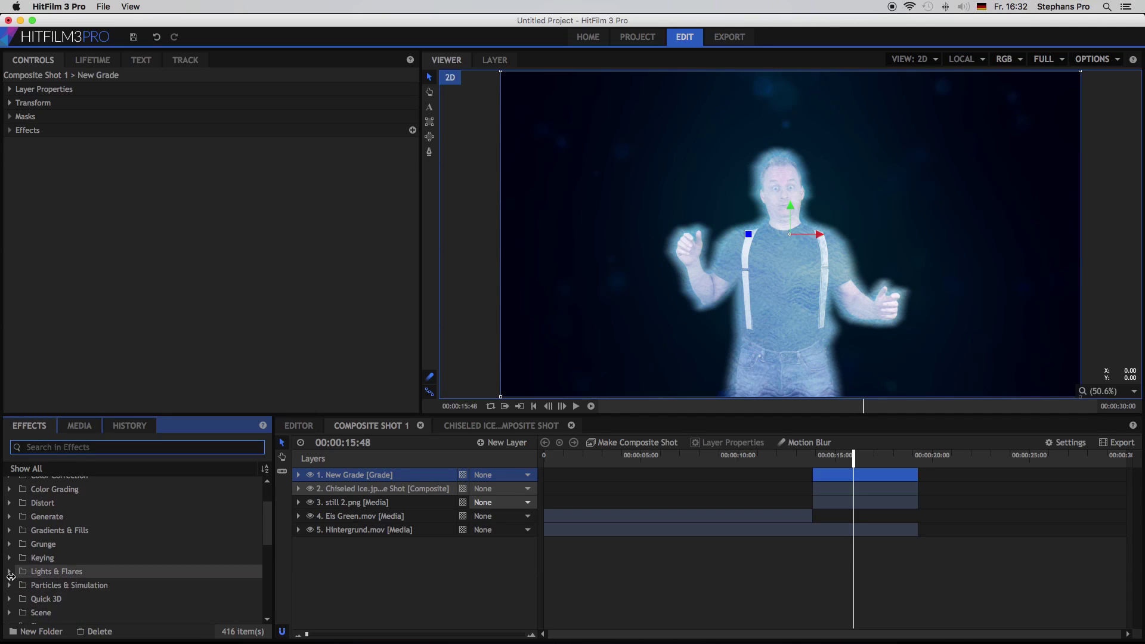
click(9, 566)
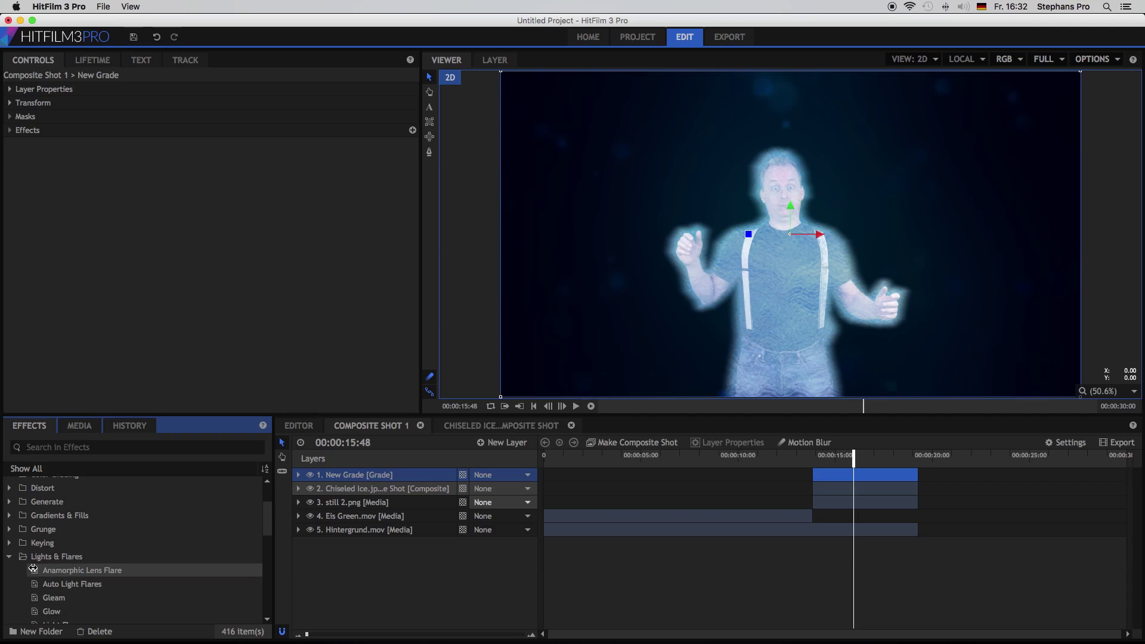
drag(93, 574, 92, 128)
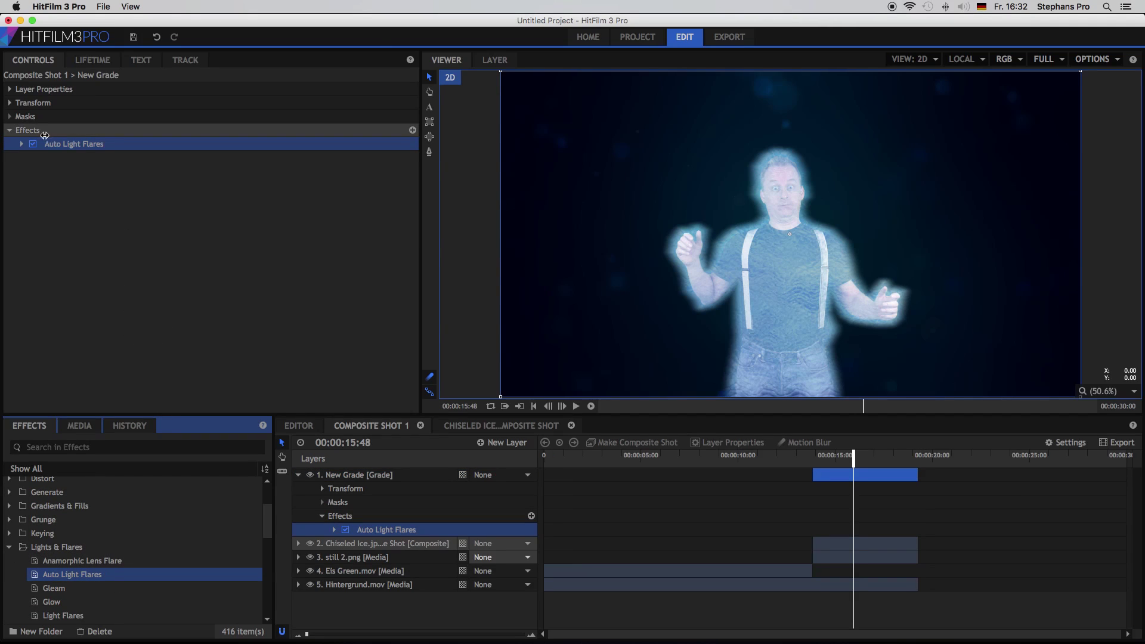
Set the flare to Anamorphic enterprise with intensity 1.4 and hotspot threshold 0.91.
click(22, 144)
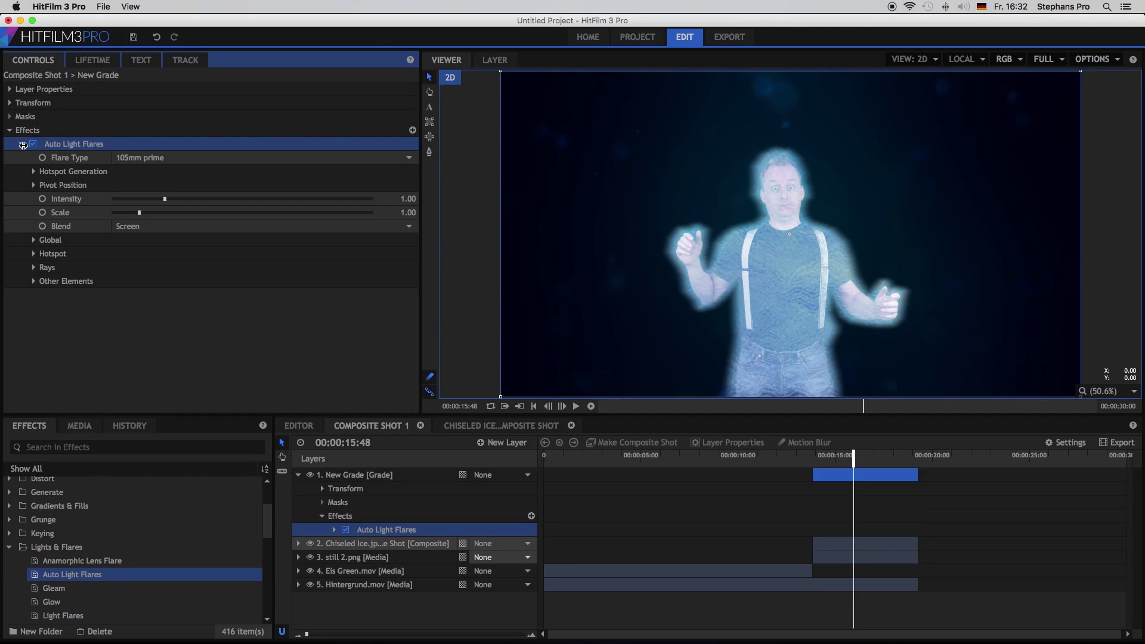
click(179, 160)
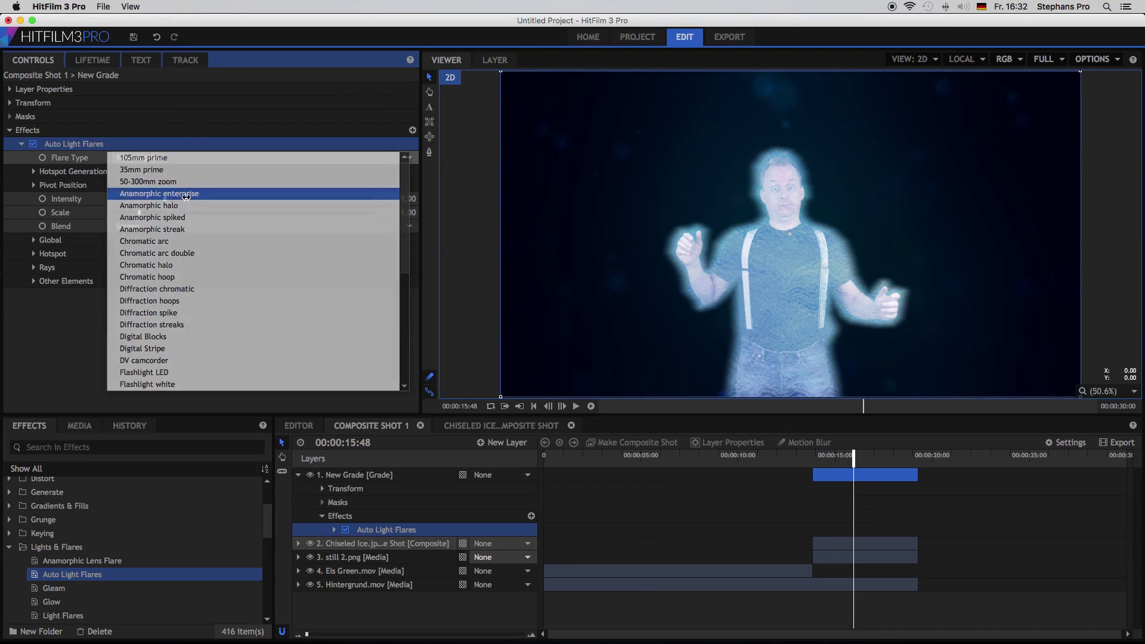
click(186, 196)
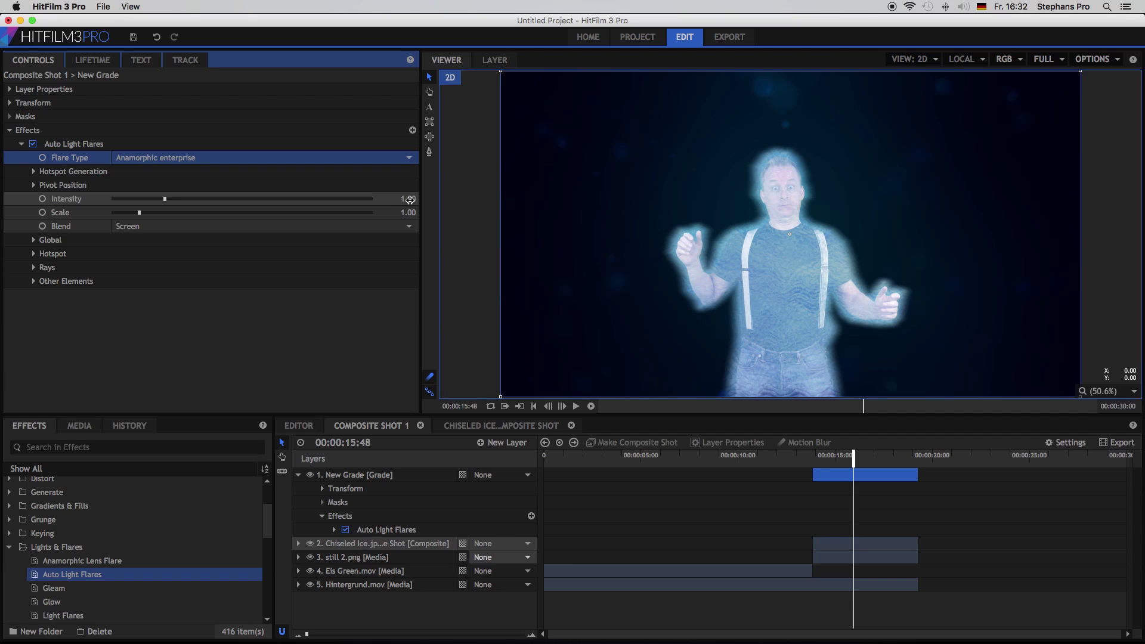
drag(853, 456, 821, 458)
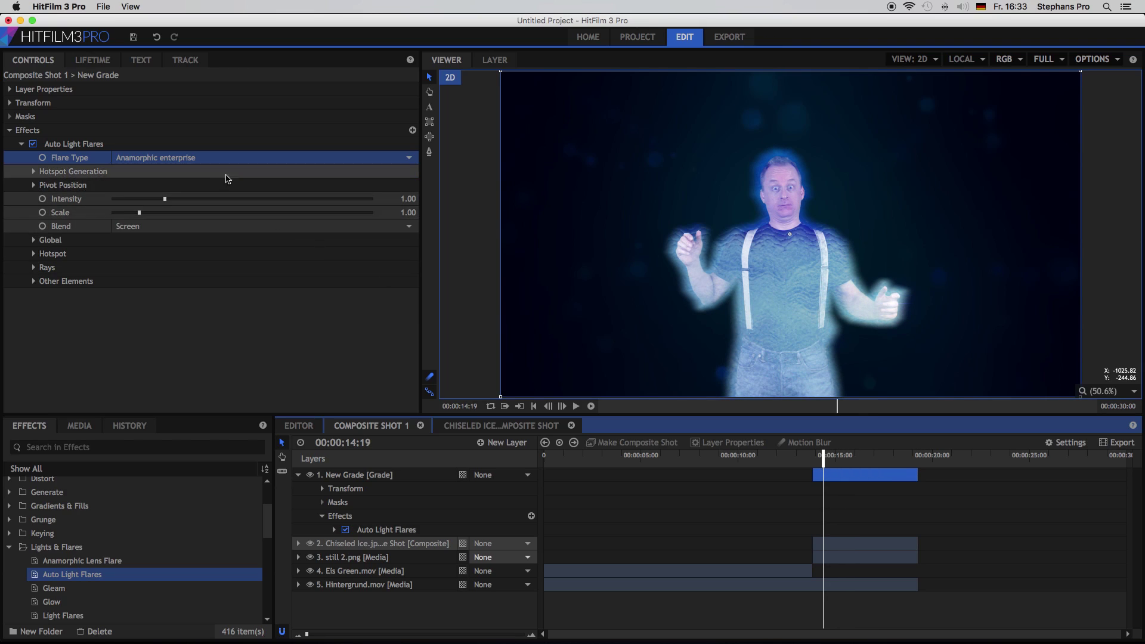
drag(163, 202, 186, 205)
click(33, 171)
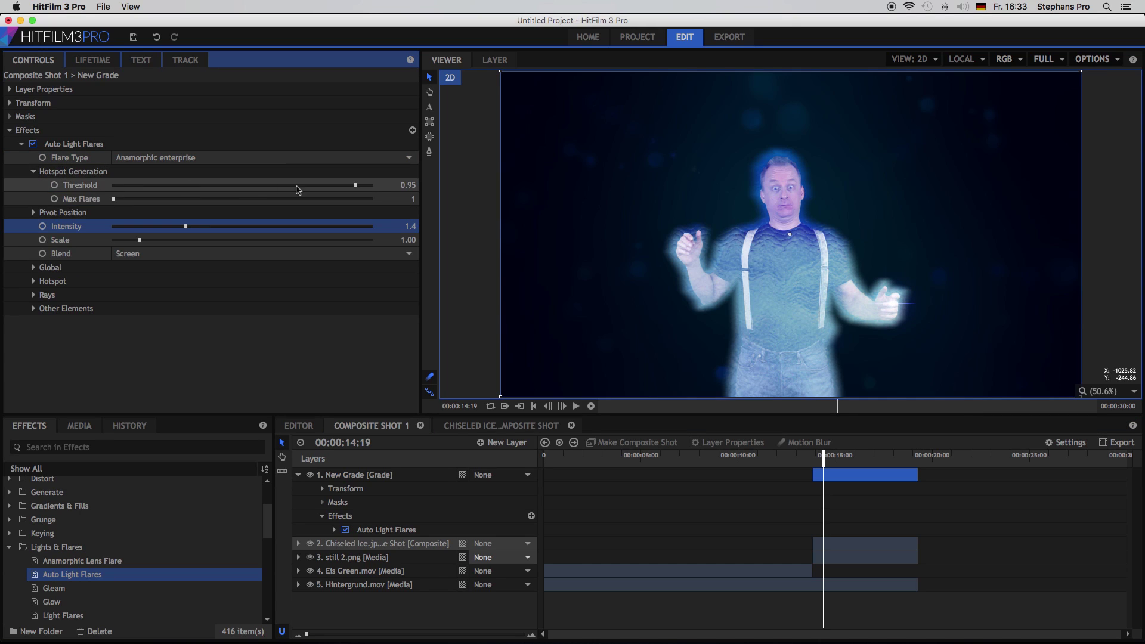
drag(357, 187, 348, 185)
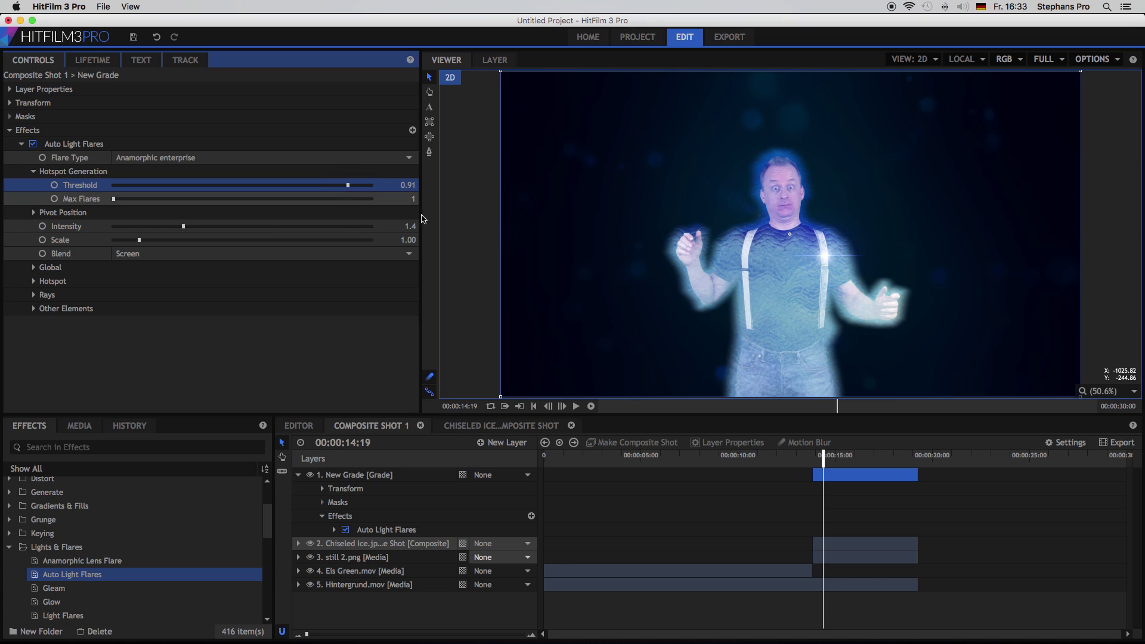
Play back from before the grade section to preview the flare, then return to about 14 seconds.
drag(820, 459, 808, 460)
key(space)
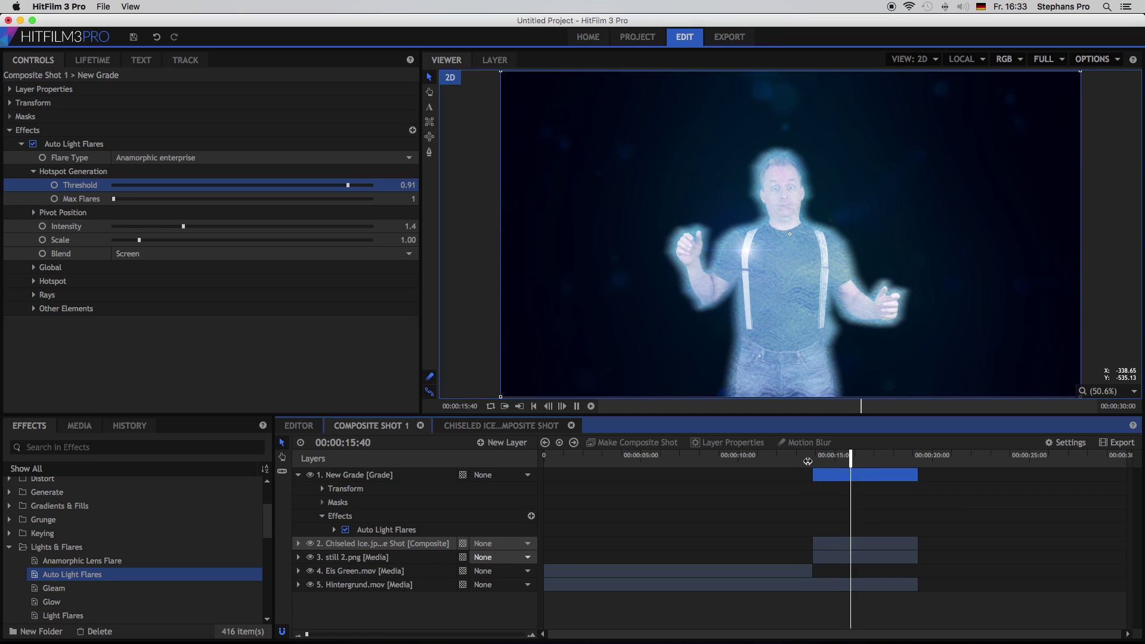
key(space)
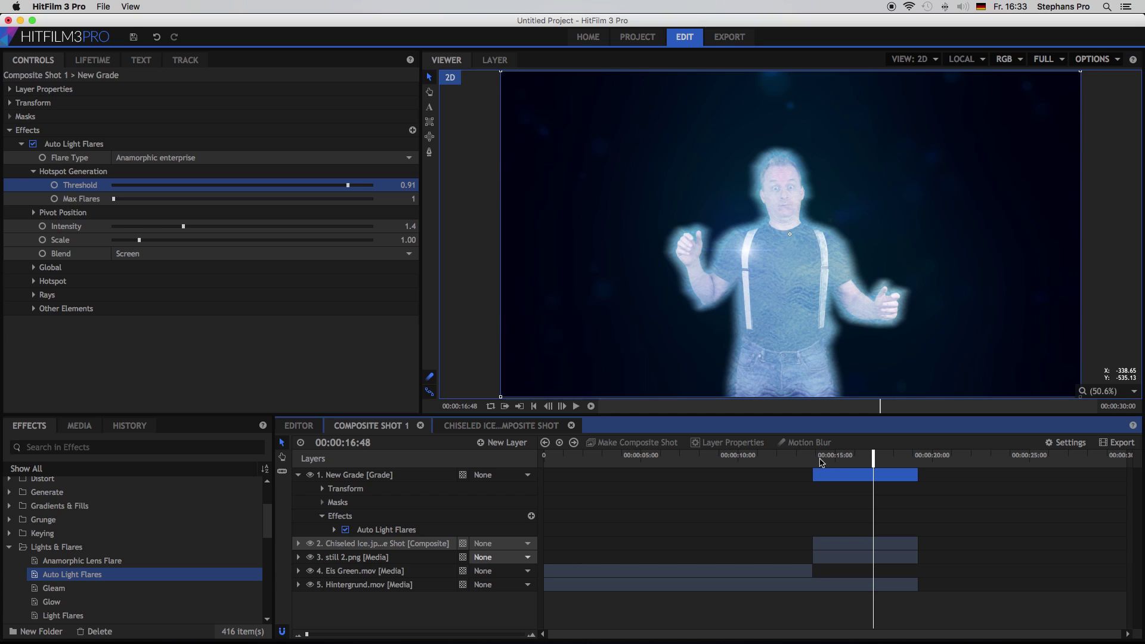
click(821, 459)
Apply Lights & Flares > Glow to the New Grade layer with intensity 0.5 and threshold 62%.
drag(74, 599, 74, 156)
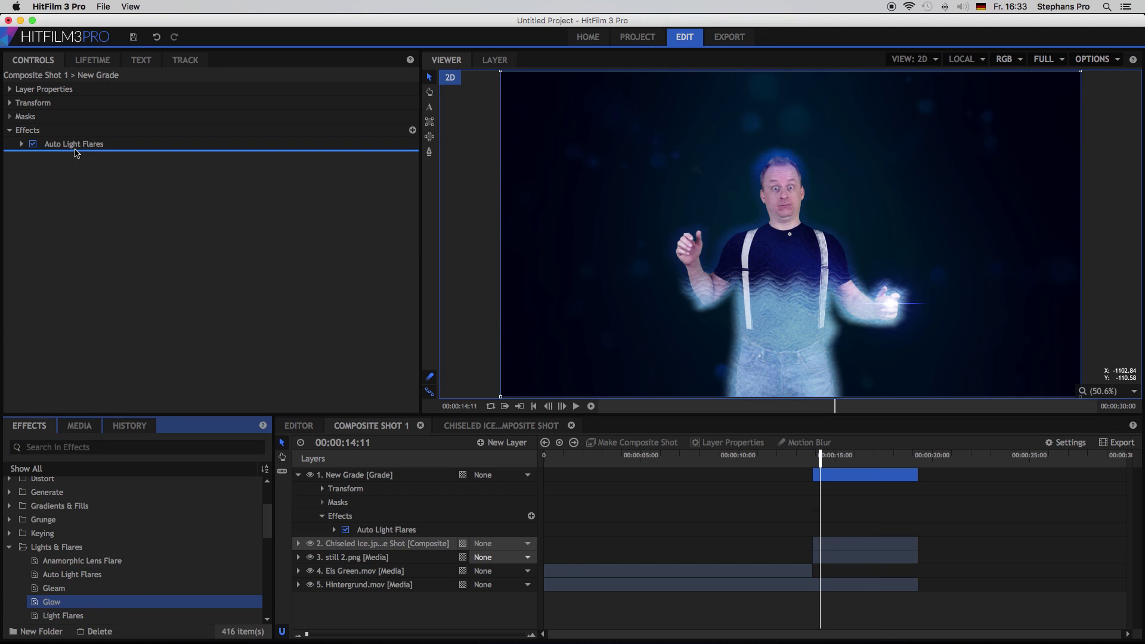
click(21, 159)
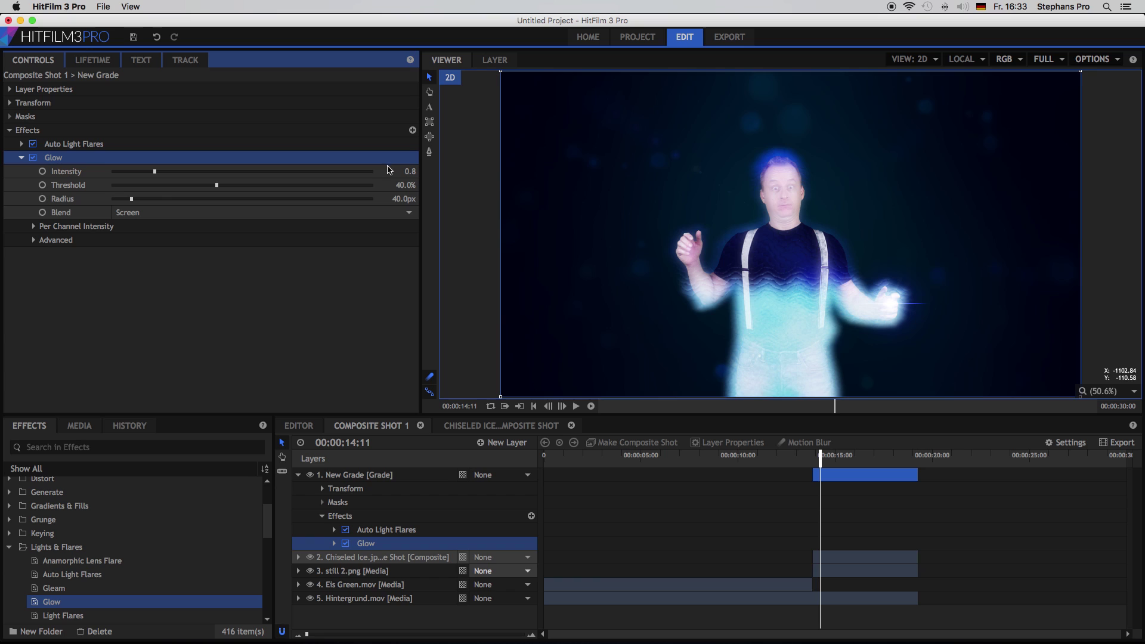
drag(408, 171, 411, 172)
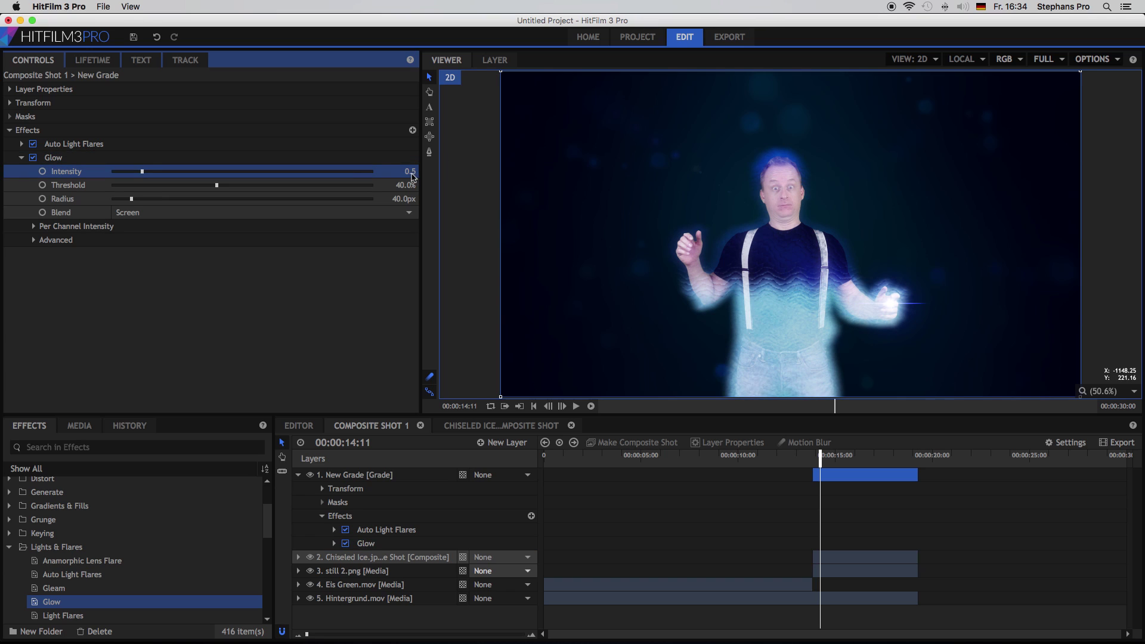
drag(404, 190, 404, 186)
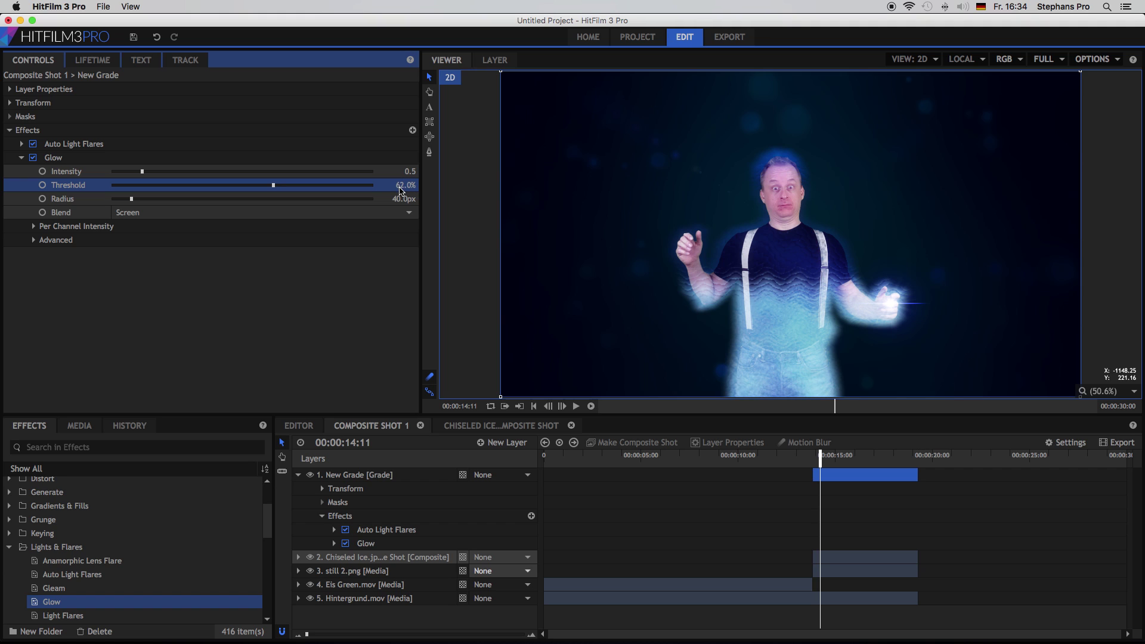
click(21, 158)
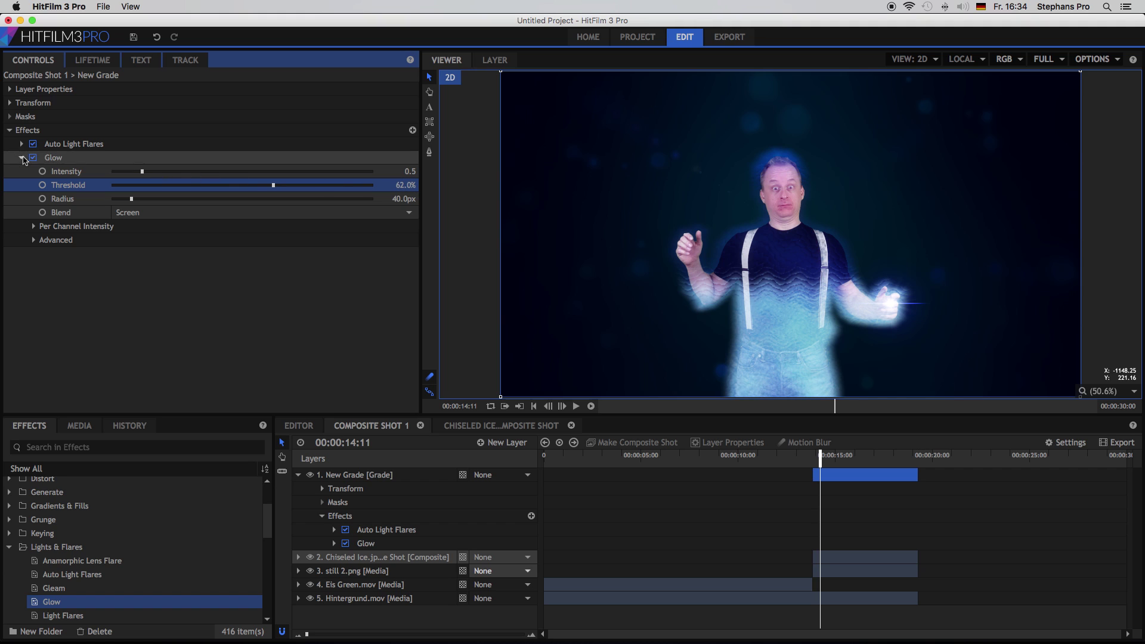